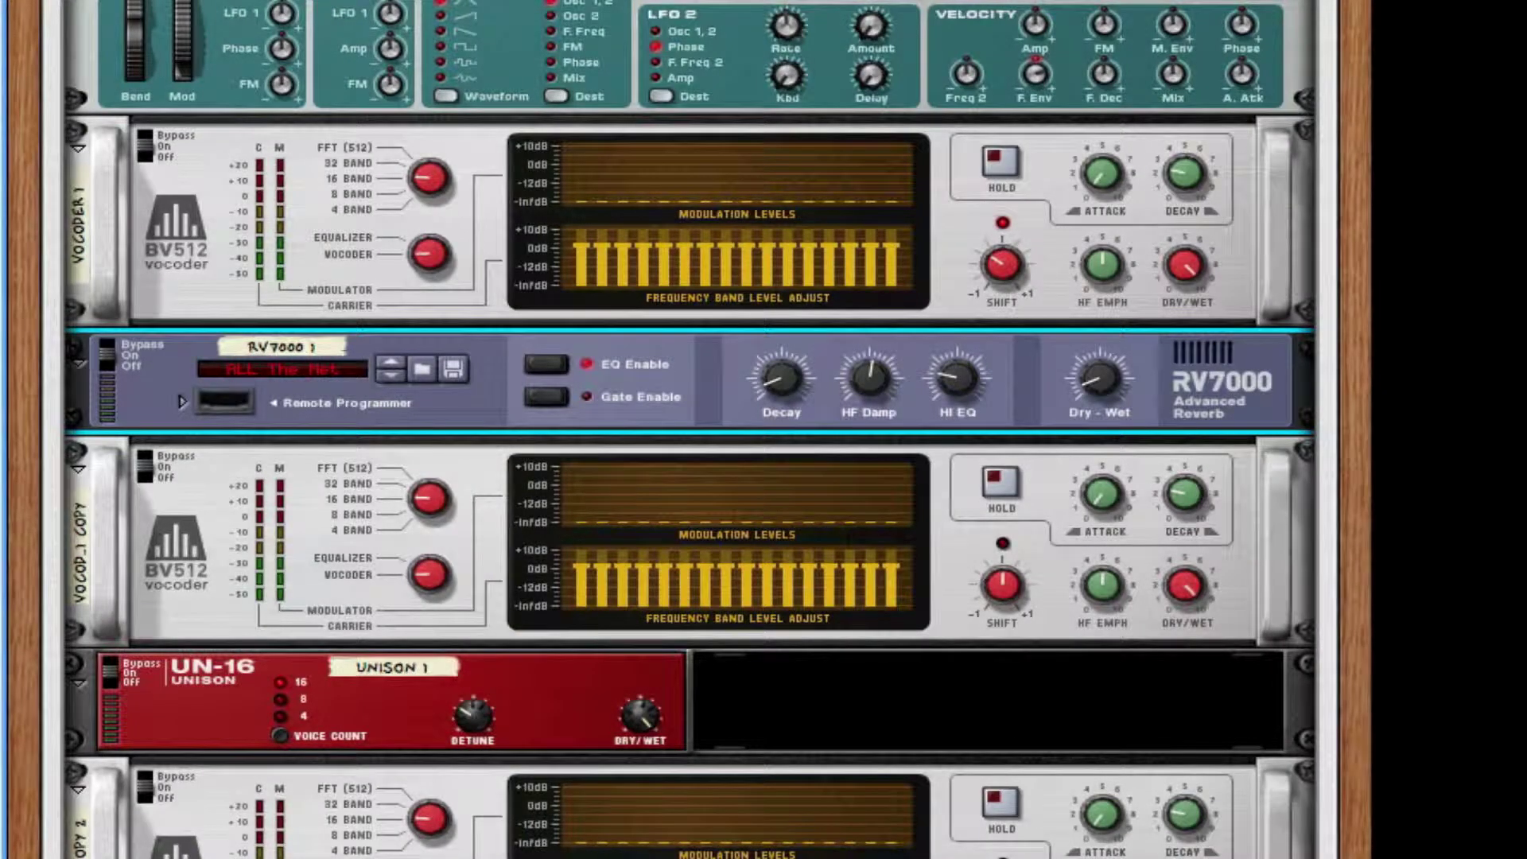
Raise the Shift of the BV512 vocoder between the RV7000 reverb and the UN-16 unison
{"action": "scroll", "coordinate": [607, 513], "scroll_direction": "down", "scroll_amount": 1}
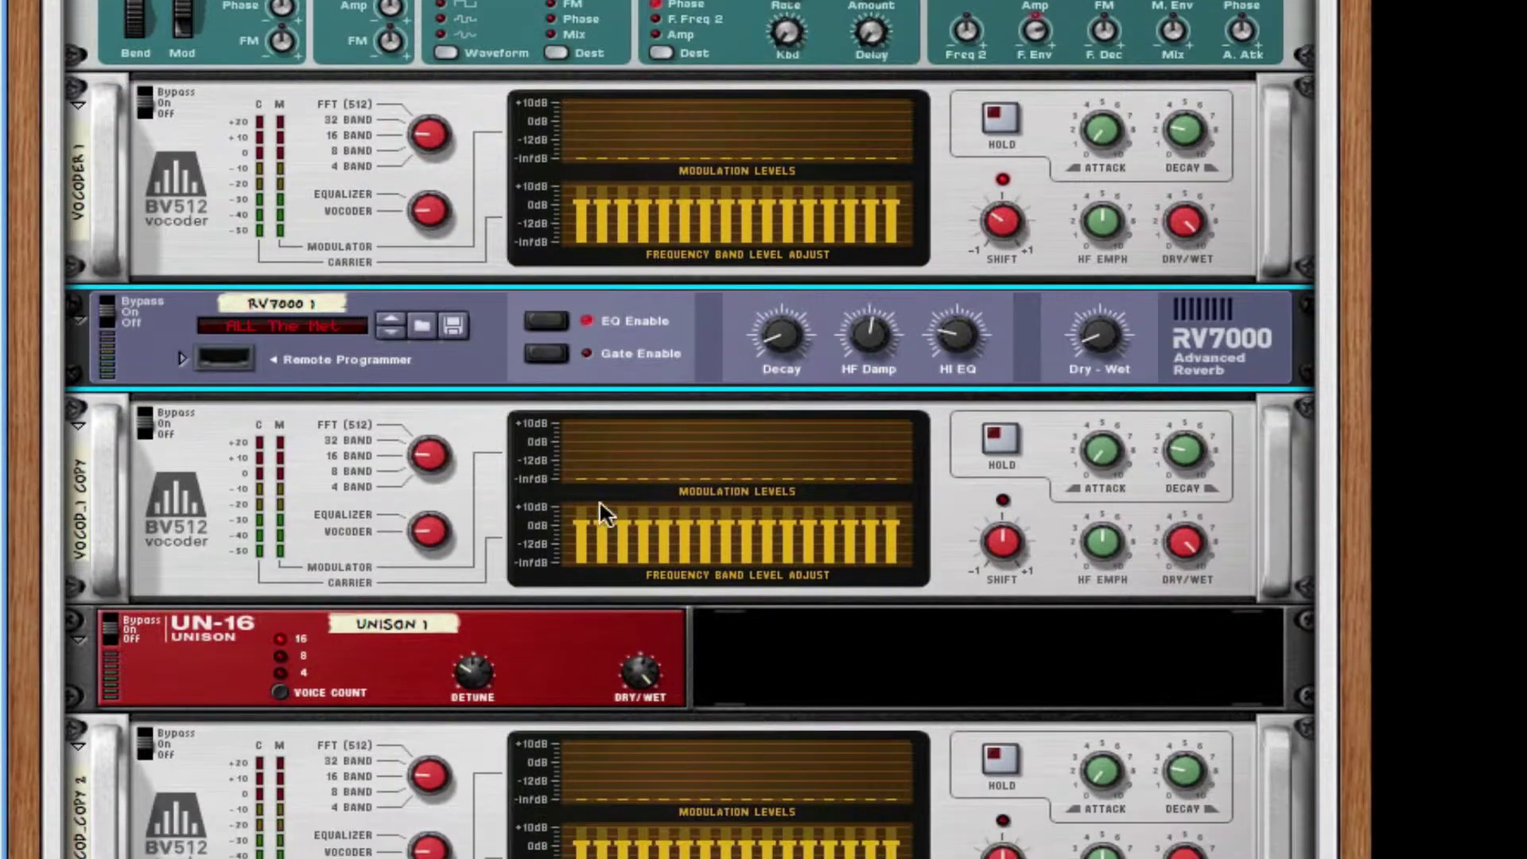
{"action": "scroll", "coordinate": [914, 465], "scroll_direction": "down", "scroll_amount": 2}
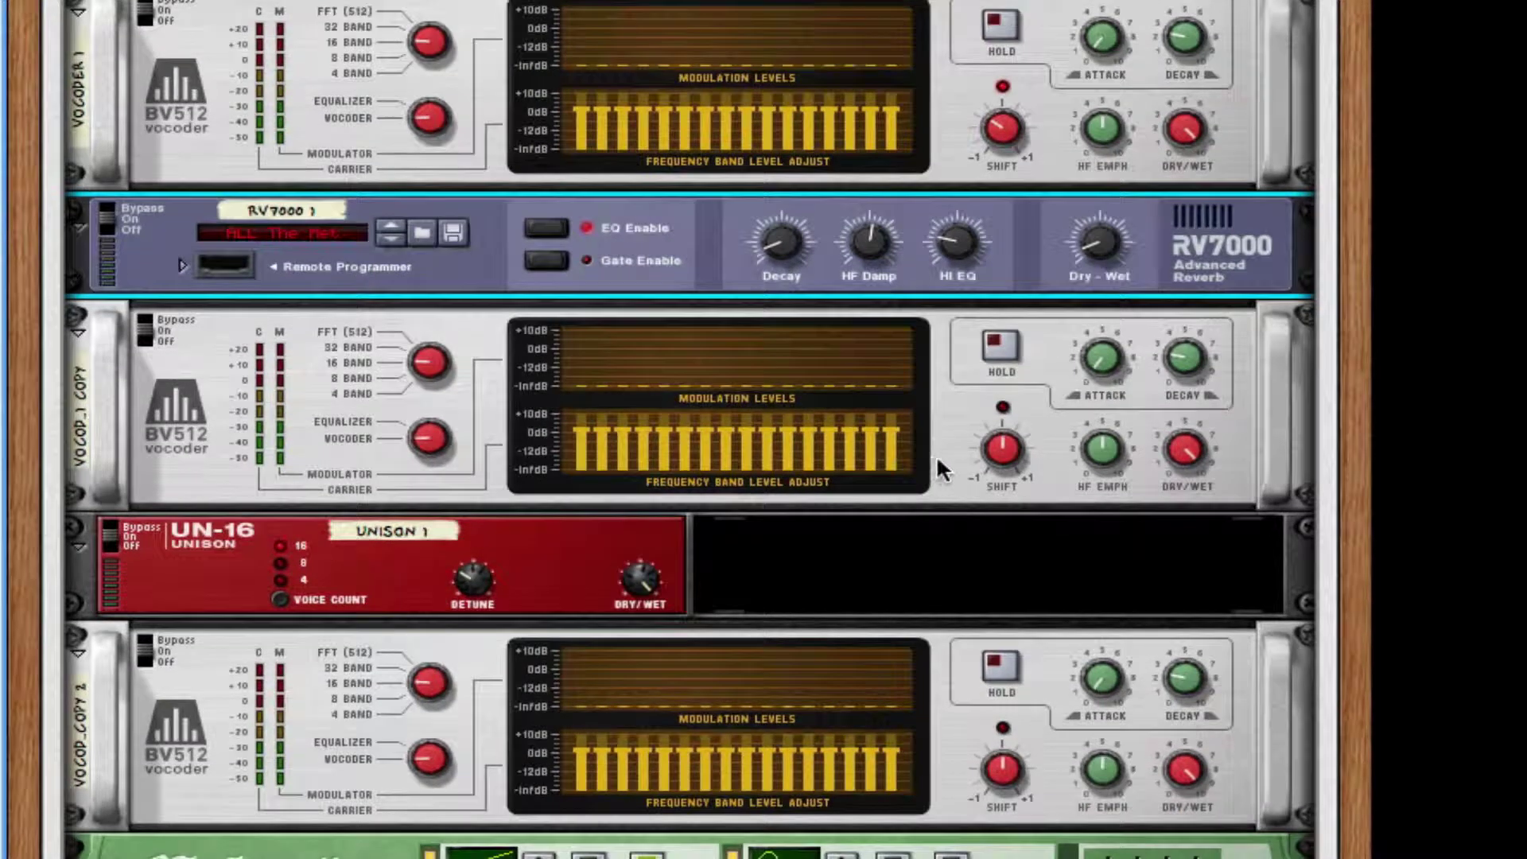
{"action": "left_click", "coordinate": [1000, 445]}
{"action": "left_click_drag", "start_coordinate": [1003, 426], "coordinate": [1003, 426]}
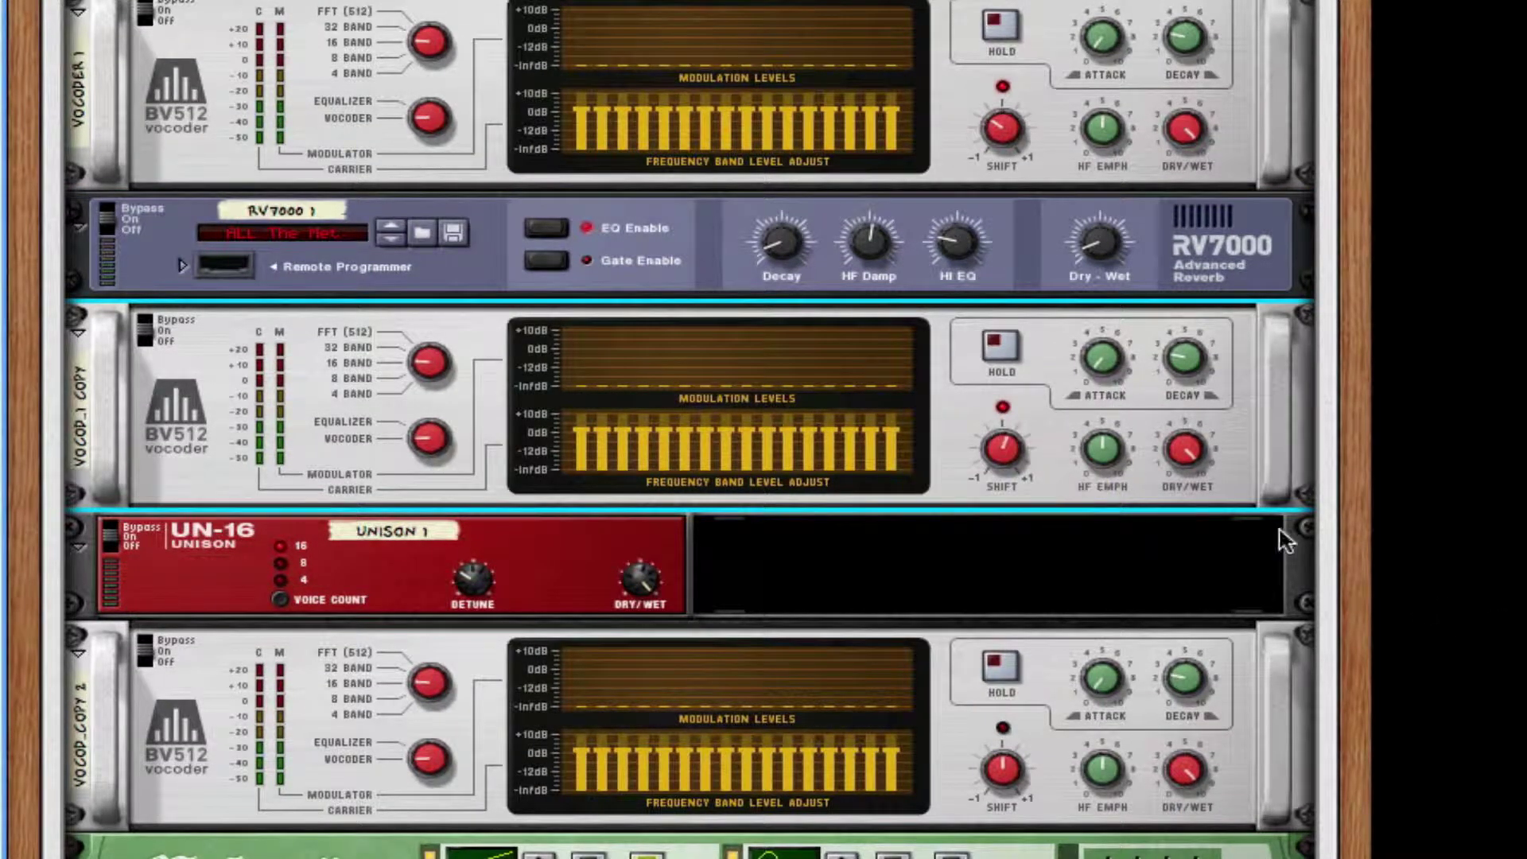
{"action": "left_click_drag", "start_coordinate": [1000, 459], "coordinate": [1010, 370]}
Lower the UN-16 unison's dry/wet mix and set its detune to 20
{"action": "left_click_drag", "start_coordinate": [649, 580], "coordinate": [649, 606]}
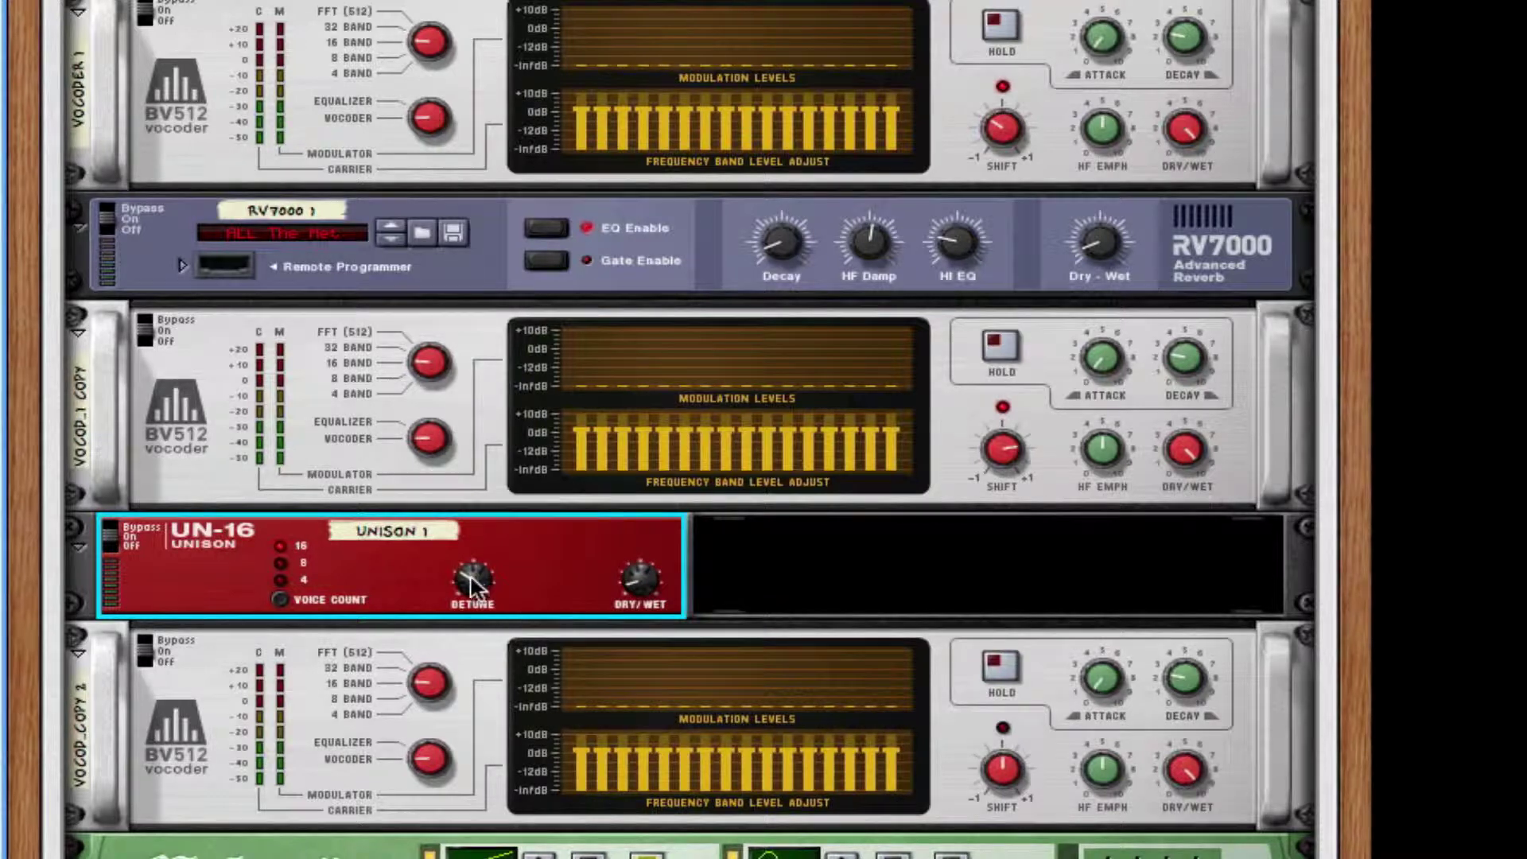
{"action": "left_click_drag", "start_coordinate": [472, 581], "coordinate": [469, 634]}
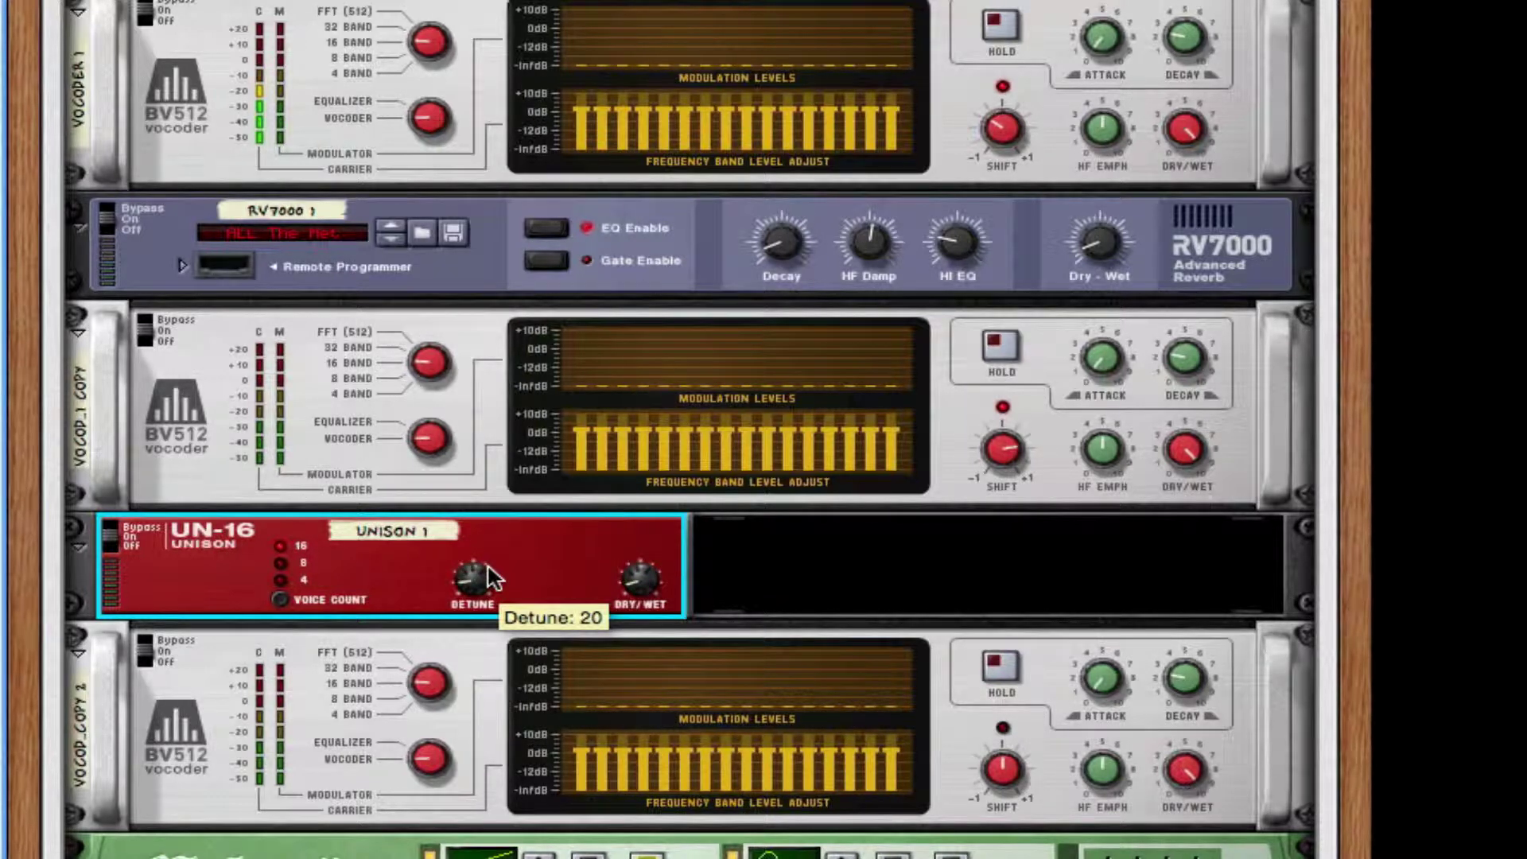
Switch all three BV512 vocoders to Equalizer mode and raise the Shift of the one below the UN-16
{"action": "scroll", "coordinate": [385, 706], "scroll_direction": "down", "scroll_amount": 1}
{"action": "scroll", "coordinate": [383, 700], "scroll_direction": "down", "scroll_amount": 3}
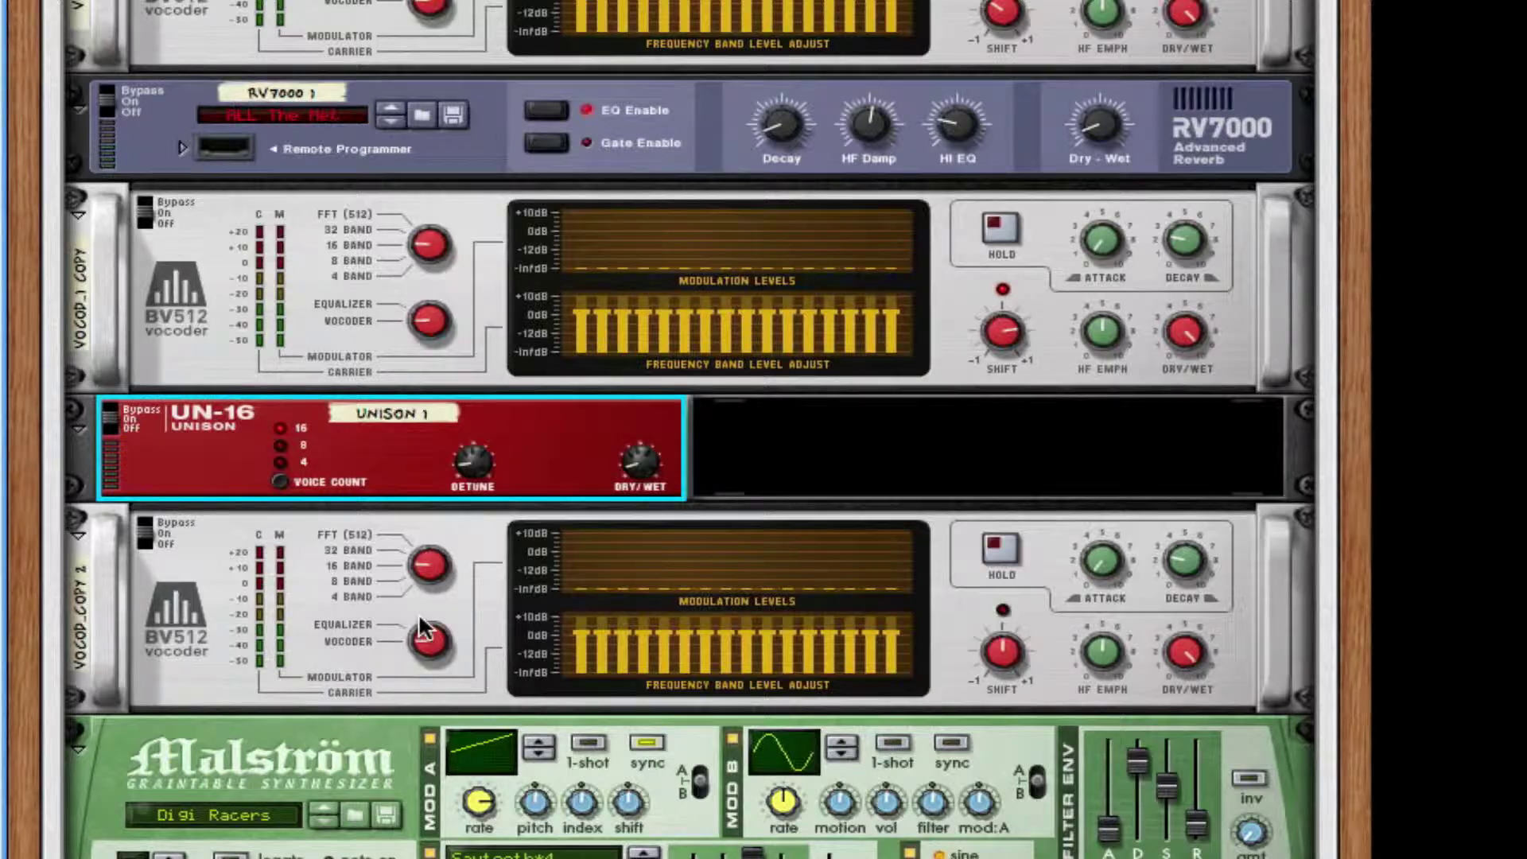
{"action": "scroll", "coordinate": [419, 612], "scroll_direction": "up", "scroll_amount": 15}
{"action": "scroll", "coordinate": [418, 613], "scroll_direction": "down", "scroll_amount": 8}
{"action": "scroll", "coordinate": [420, 621], "scroll_direction": "down", "scroll_amount": 6}
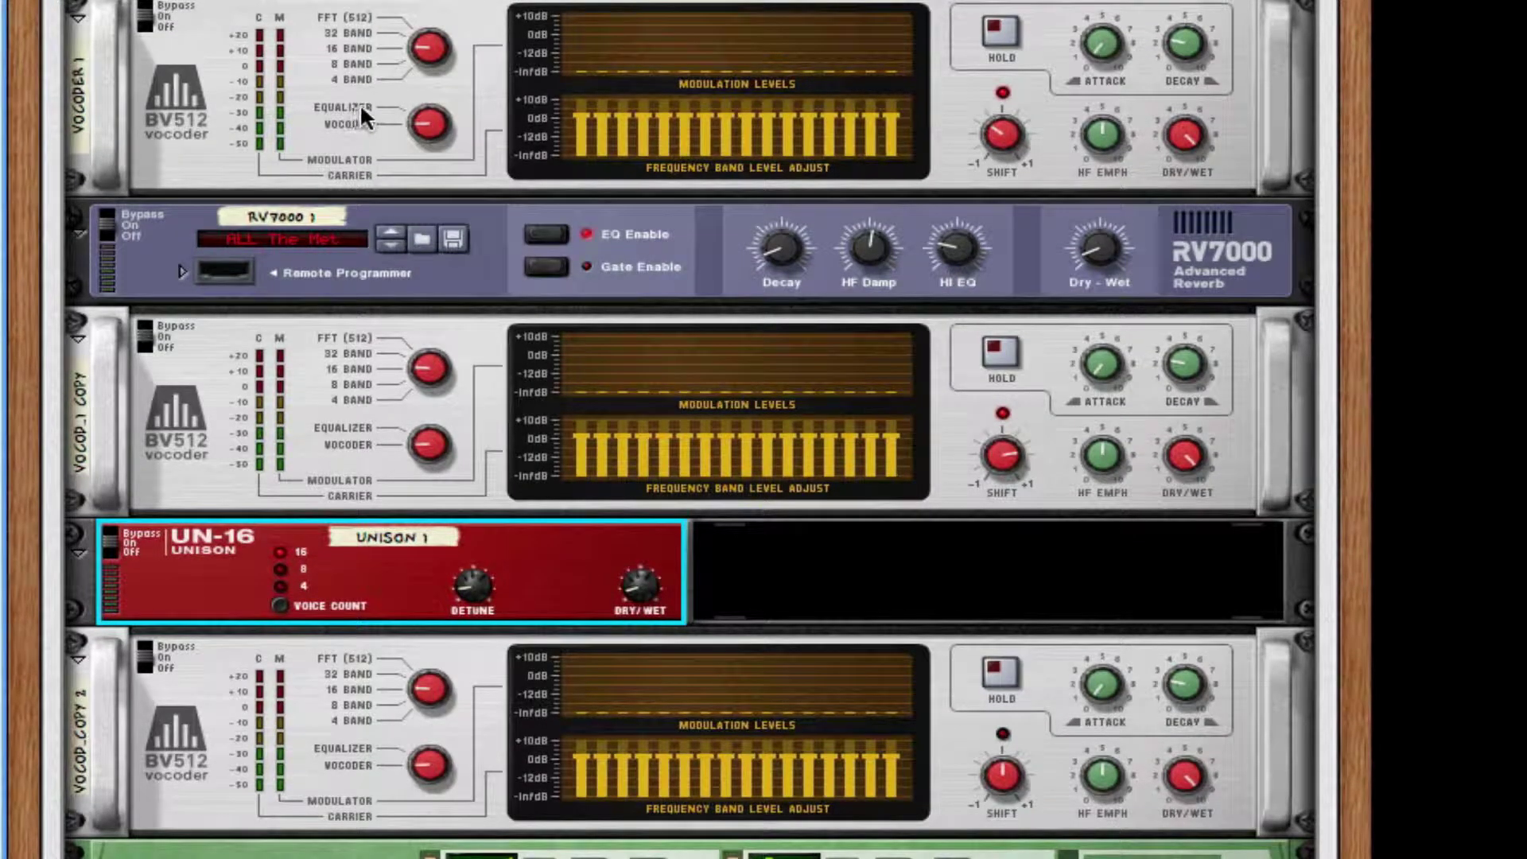
{"action": "left_click", "coordinate": [422, 121]}
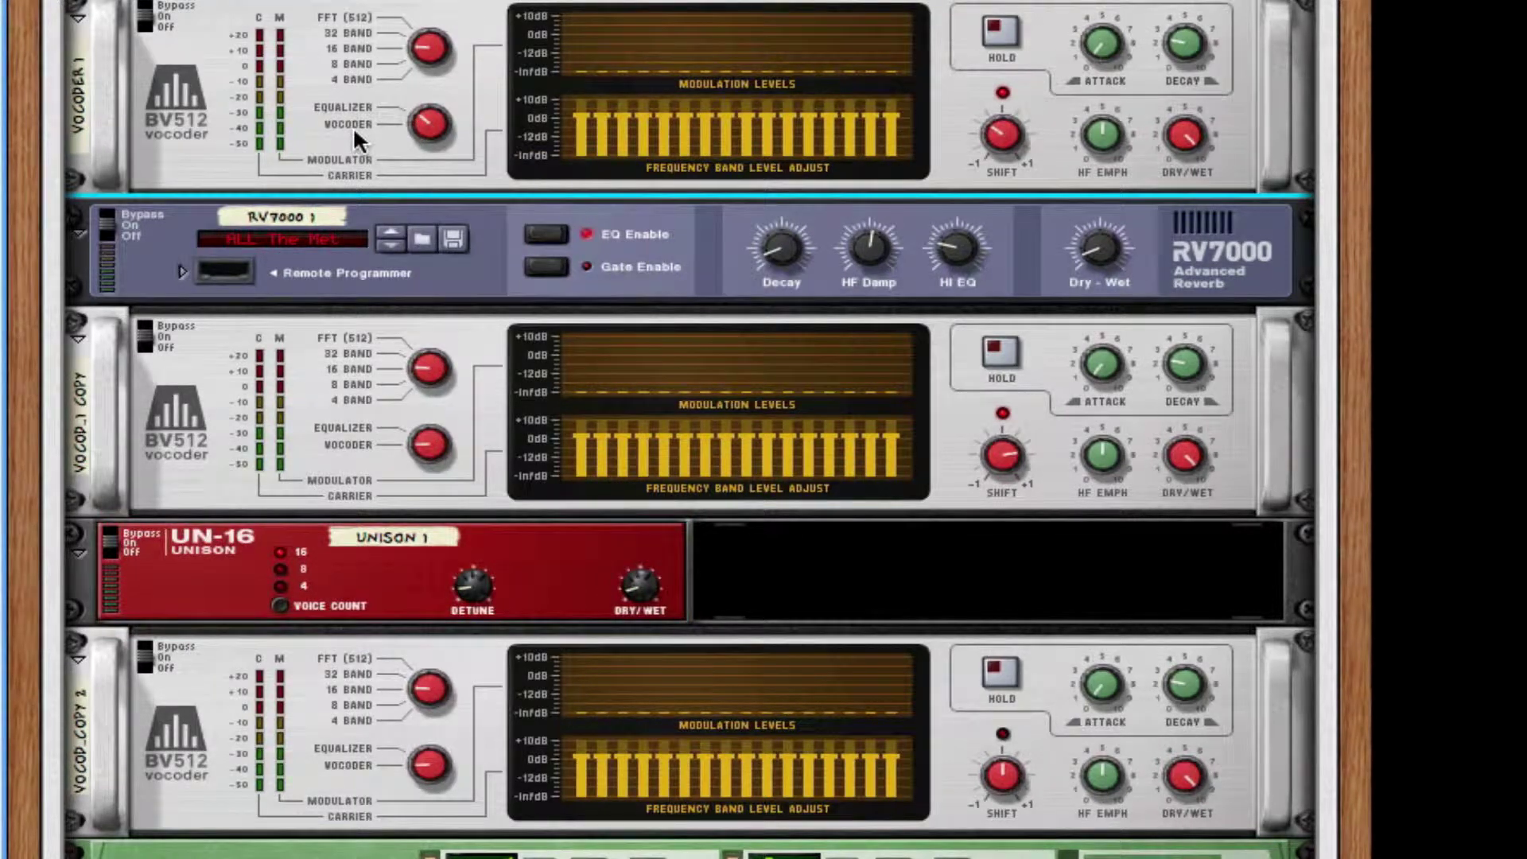
{"action": "left_click", "coordinate": [434, 440]}
{"action": "left_click", "coordinate": [423, 765]}
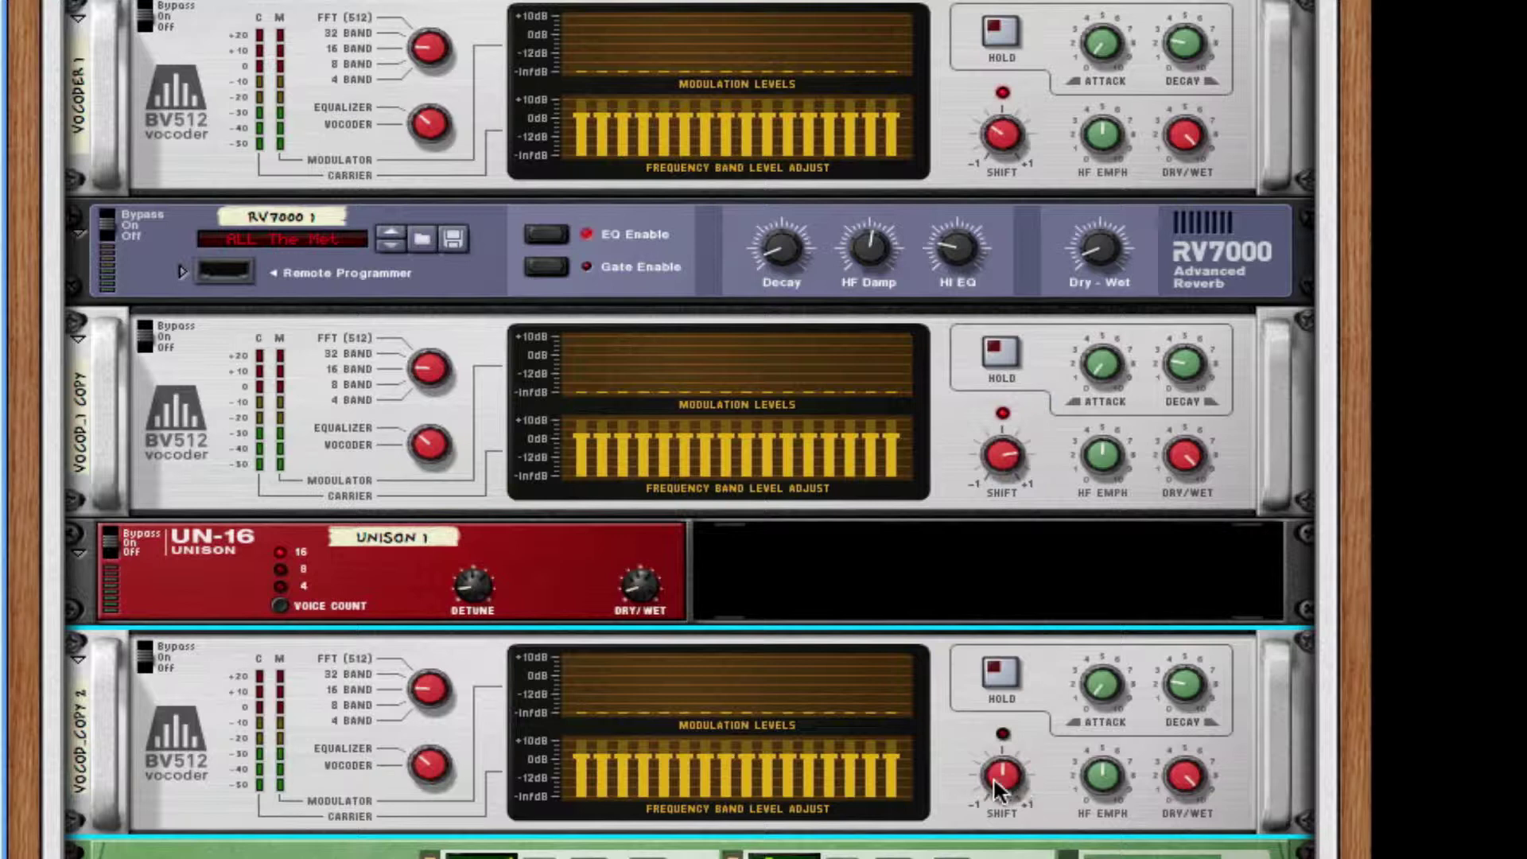
{"action": "left_click_drag", "start_coordinate": [993, 775], "coordinate": [1013, 627]}
Load the House Organ 1 patch from the factory sound bank's PolySynths folder into the second SubTractor
{"action": "scroll", "coordinate": [1097, 722], "scroll_direction": "down", "scroll_amount": 3}
{"action": "scroll", "coordinate": [1098, 730], "scroll_direction": "down", "scroll_amount": 3}
{"action": "scroll", "coordinate": [1093, 720], "scroll_direction": "down", "scroll_amount": 1}
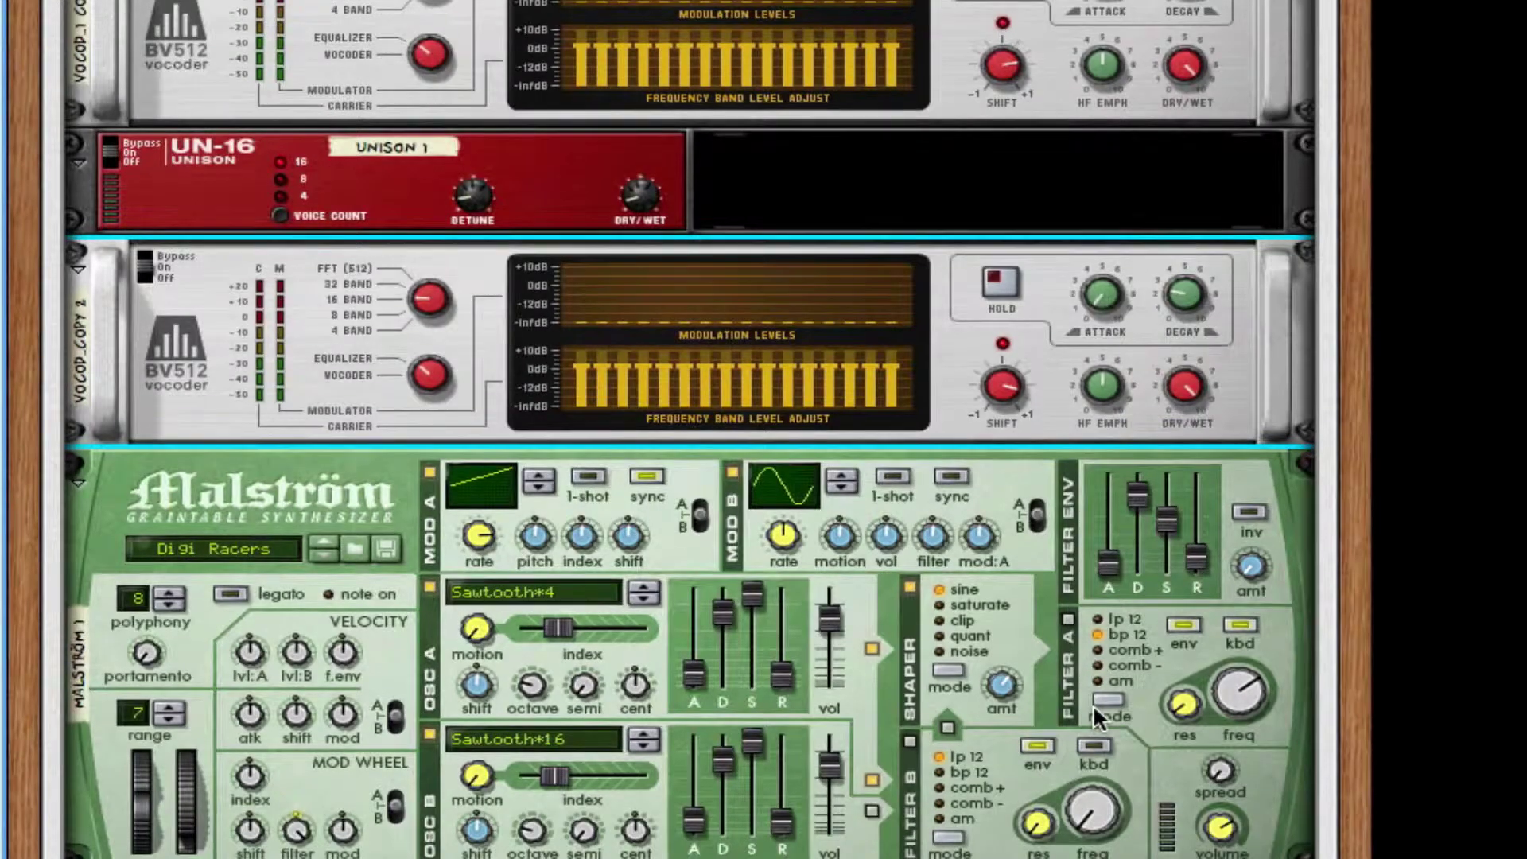
{"action": "scroll", "coordinate": [1092, 704], "scroll_direction": "down", "scroll_amount": 3}
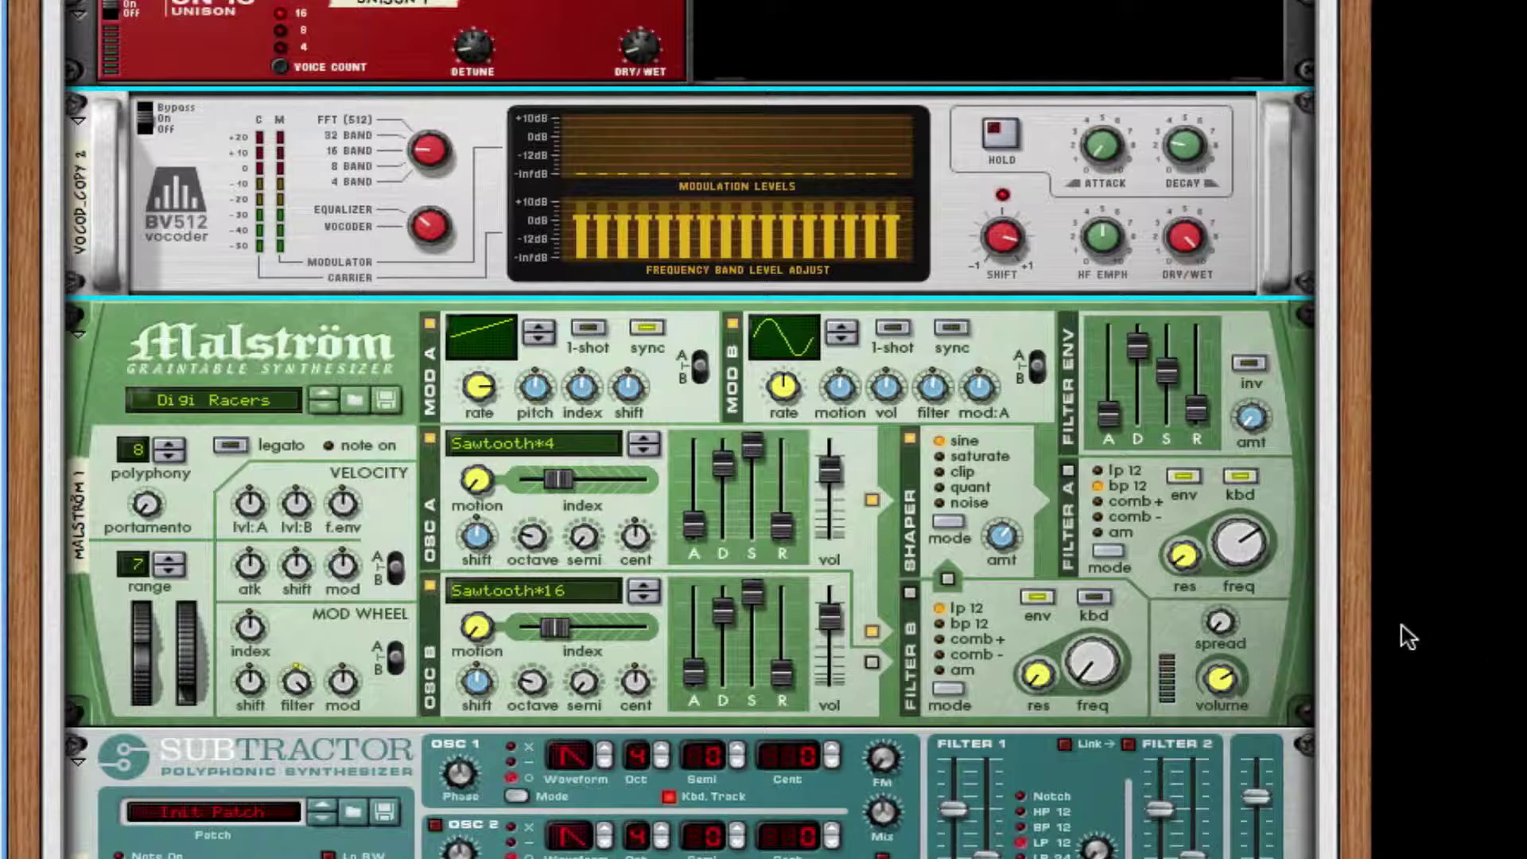
{"action": "scroll", "coordinate": [1408, 623], "scroll_direction": "down", "scroll_amount": 2}
{"action": "scroll", "coordinate": [1408, 605], "scroll_direction": "down", "scroll_amount": 6}
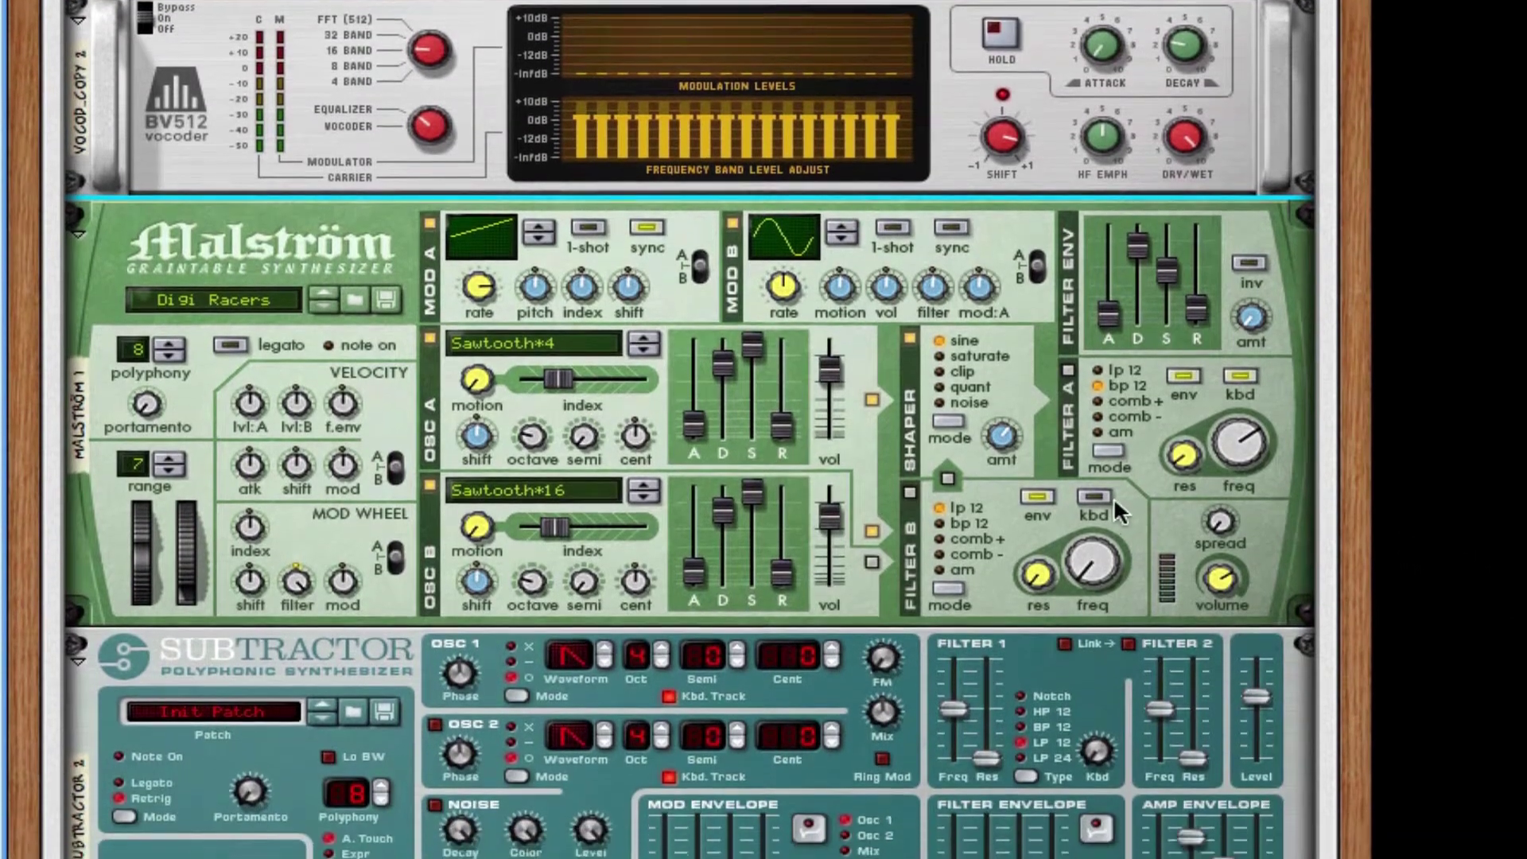
{"action": "scroll", "coordinate": [1102, 483], "scroll_direction": "down", "scroll_amount": 2}
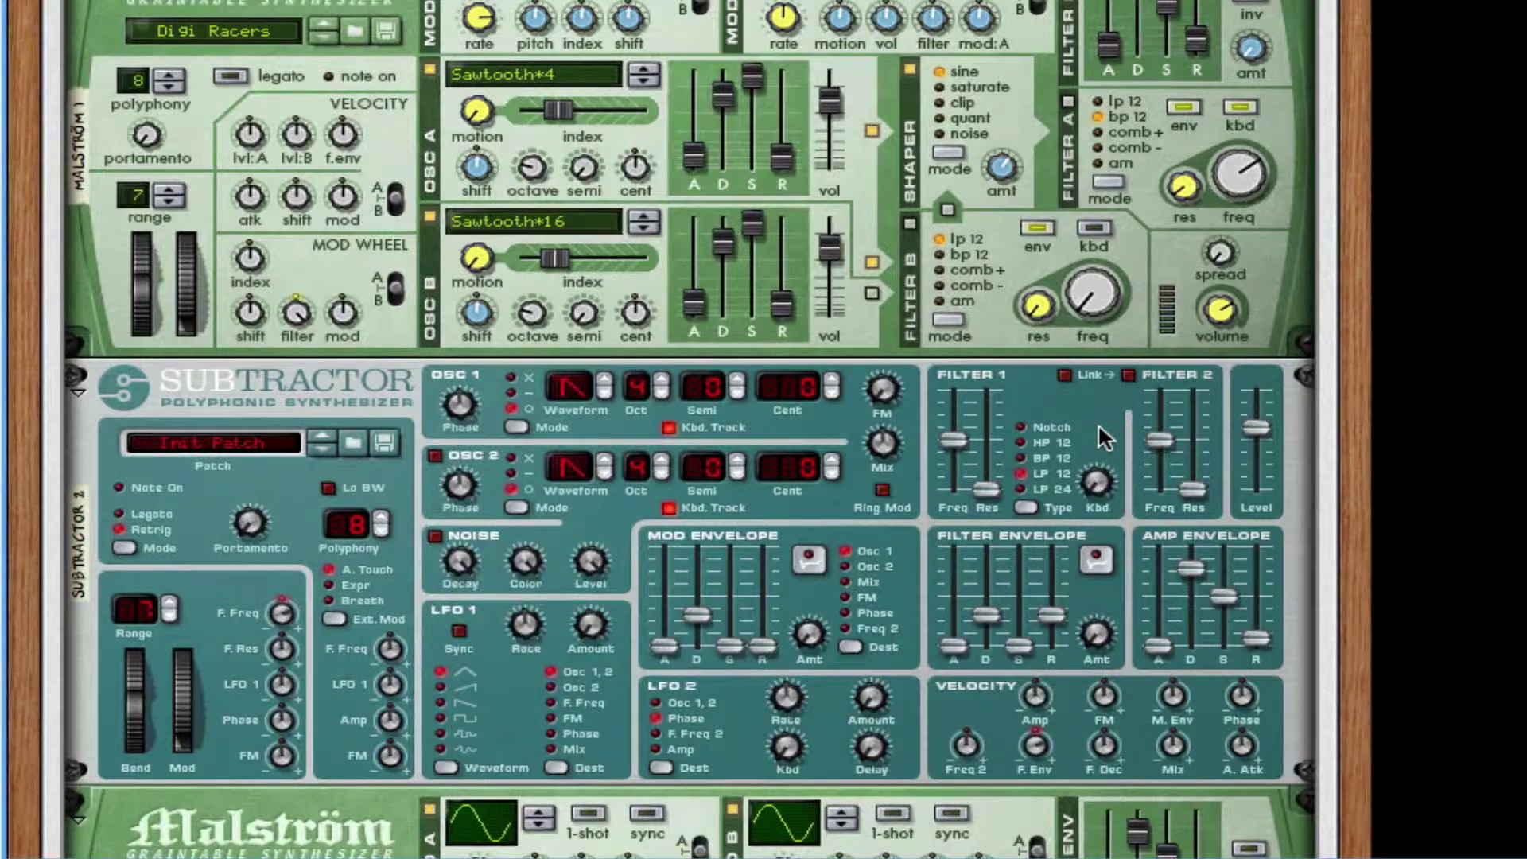
{"action": "scroll", "coordinate": [1097, 424], "scroll_direction": "down", "scroll_amount": 5}
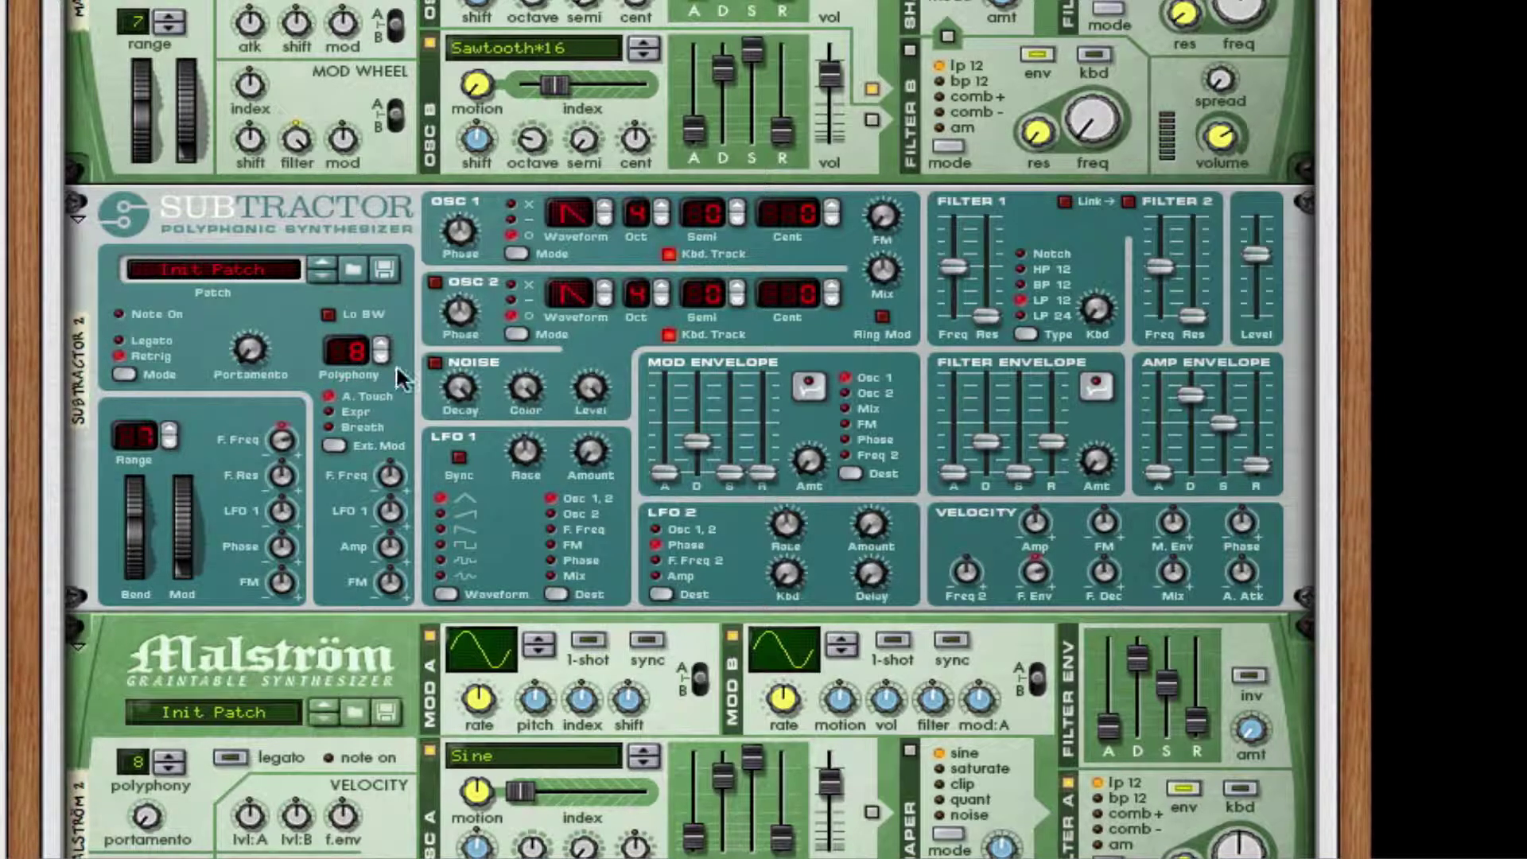
{"action": "left_click", "coordinate": [350, 272]}
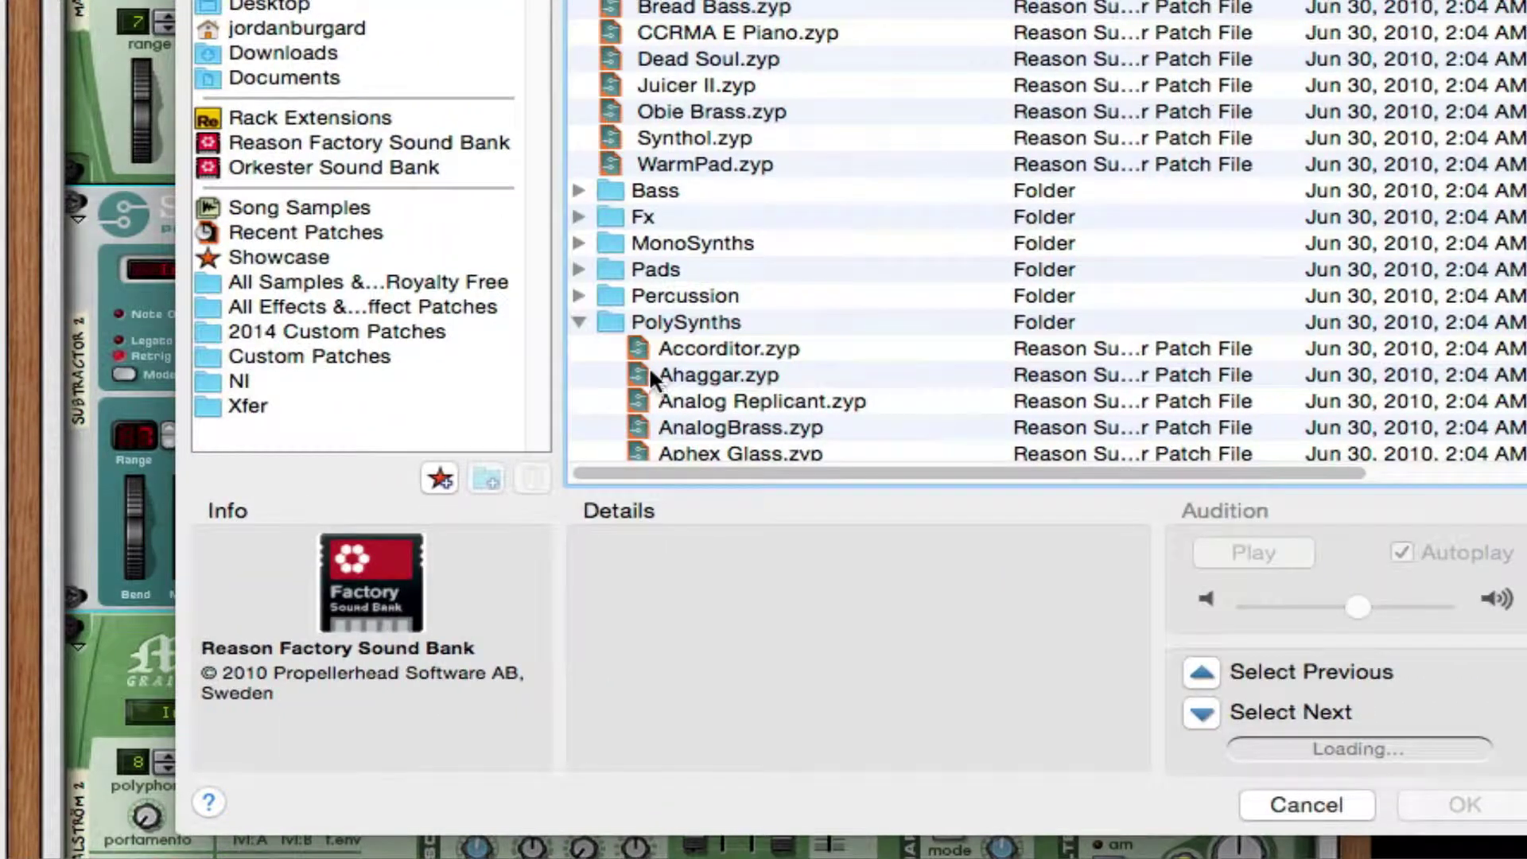
{"action": "scroll", "coordinate": [802, 360], "scroll_direction": "down", "scroll_amount": 15}
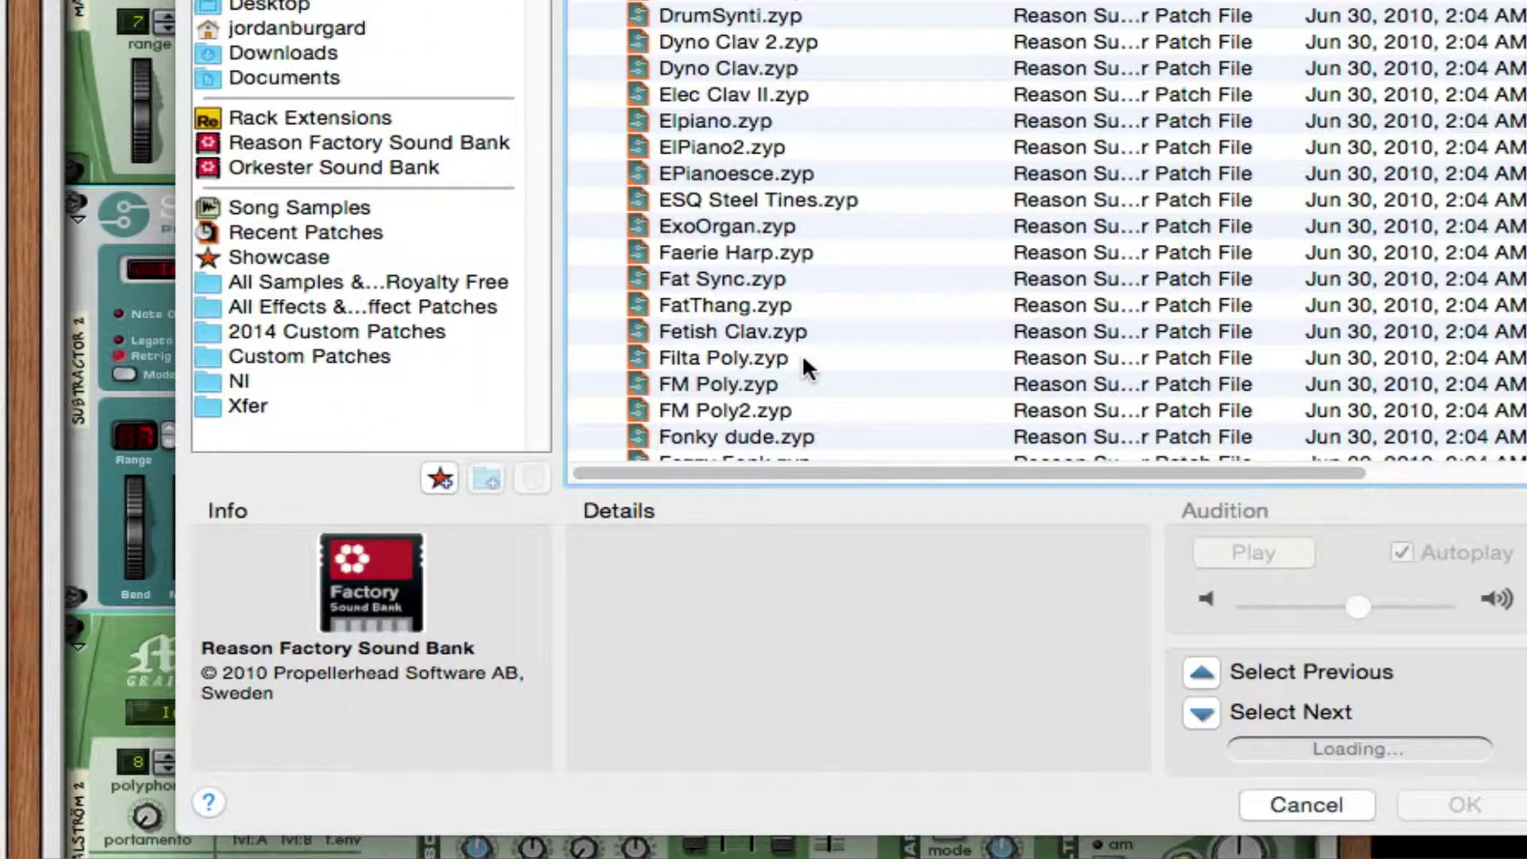
{"action": "scroll", "coordinate": [764, 197], "scroll_direction": "down", "scroll_amount": 3}
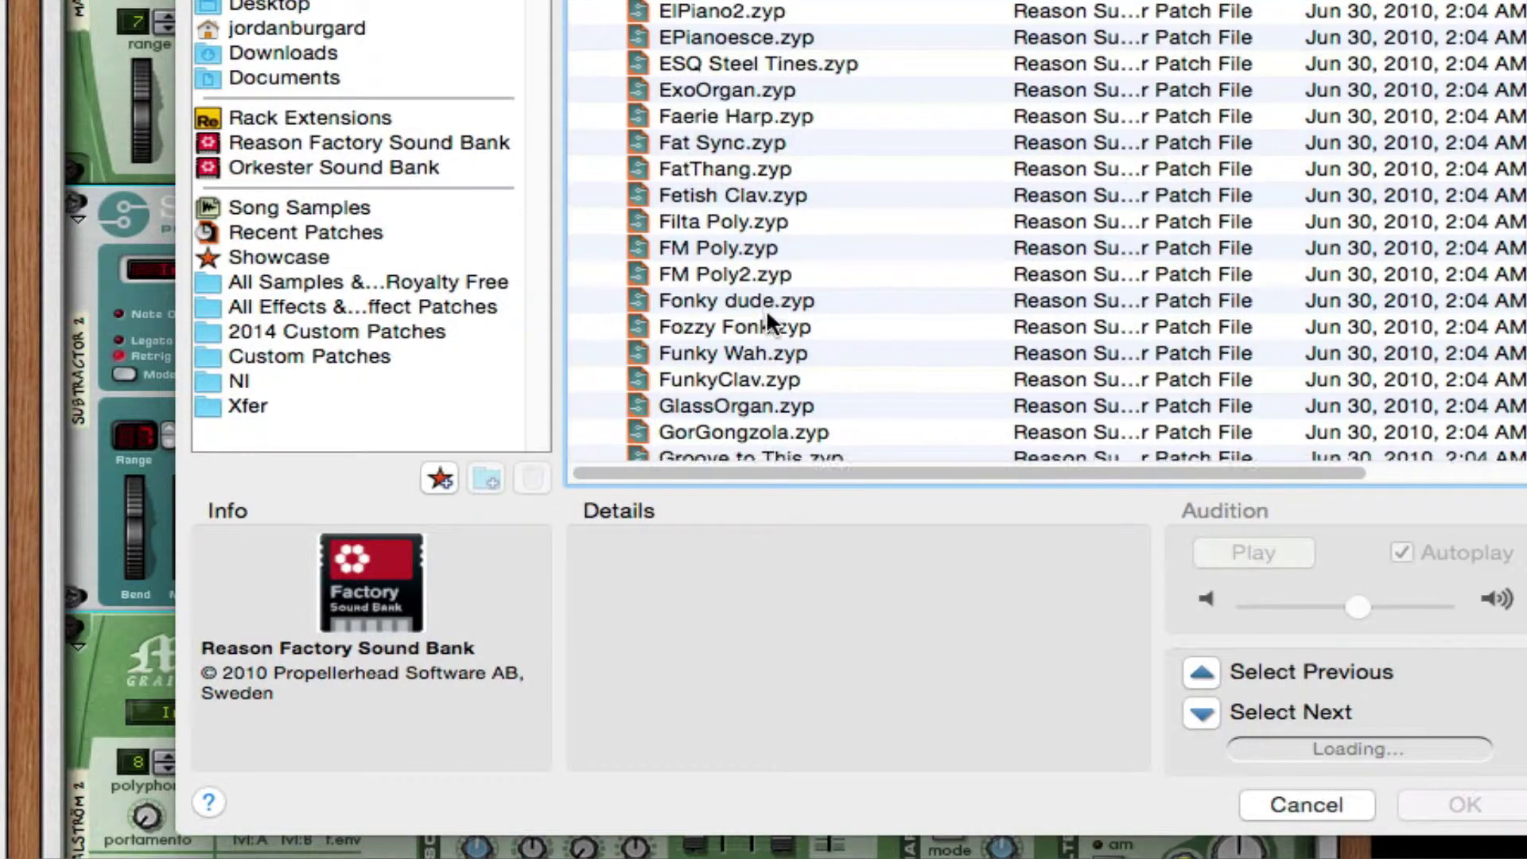
{"action": "scroll", "coordinate": [766, 308], "scroll_direction": "down", "scroll_amount": 5}
{"action": "left_click", "coordinate": [763, 353]}
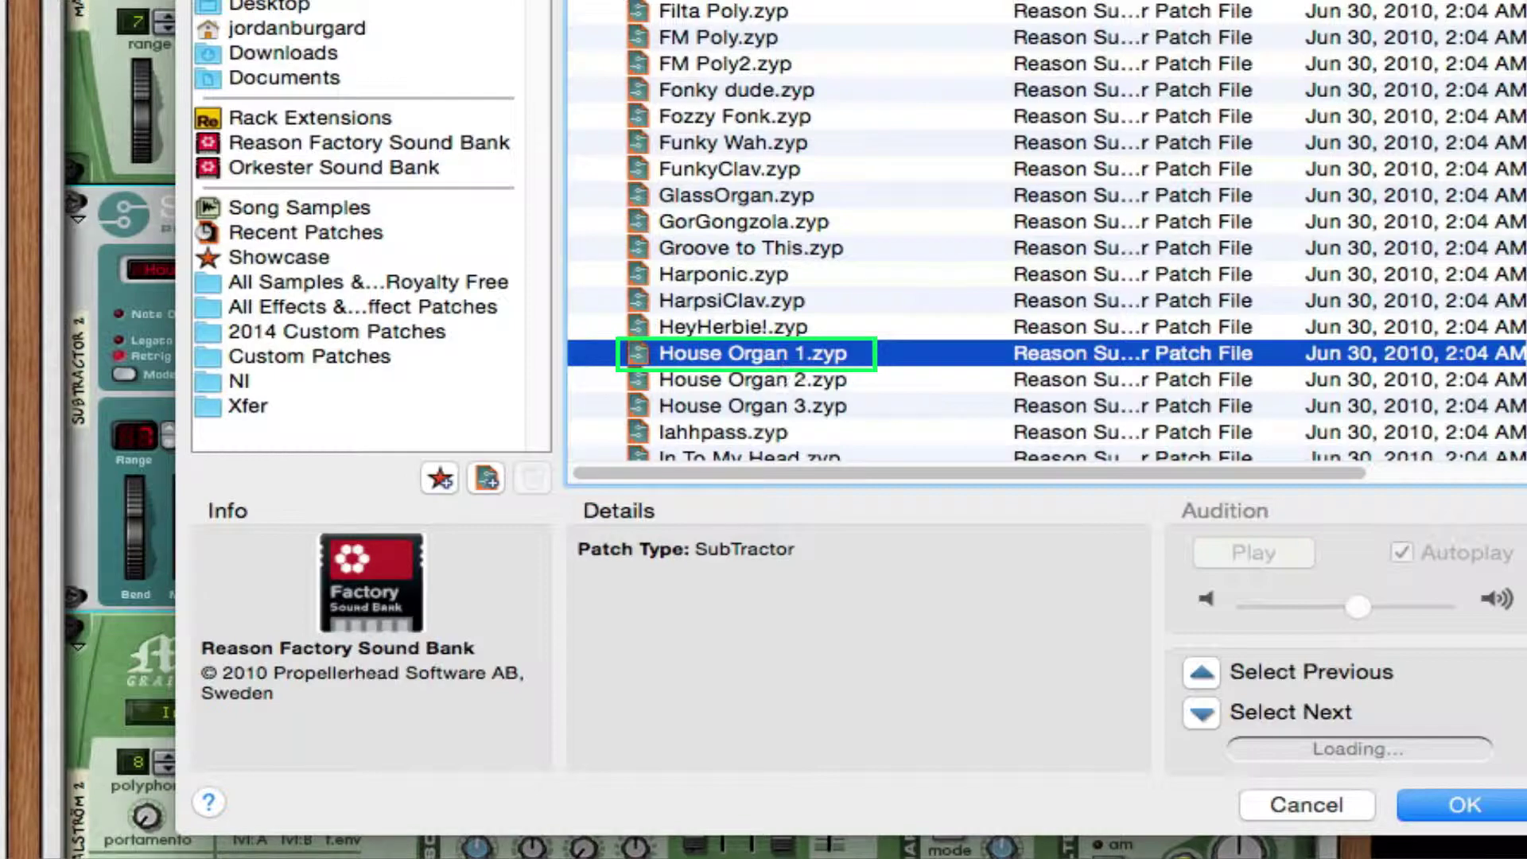
{"action": "left_click", "coordinate": [1409, 797]}
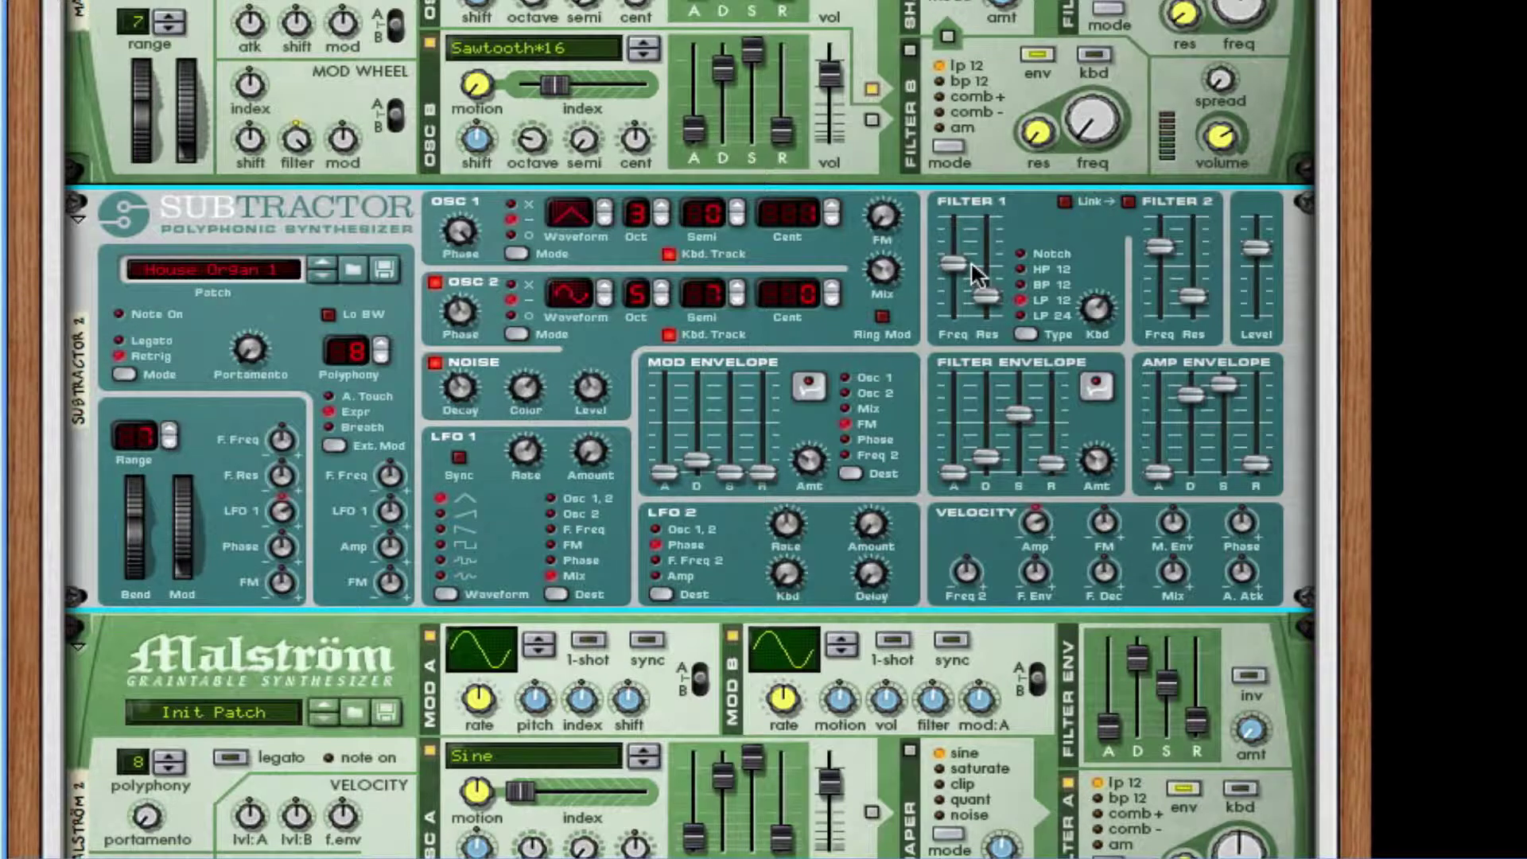
Set the SubTractor's Filter 1 frequency to 52 and its Oscillator 2 octave to 3
{"action": "left_click_drag", "start_coordinate": [972, 266], "coordinate": [957, 274]}
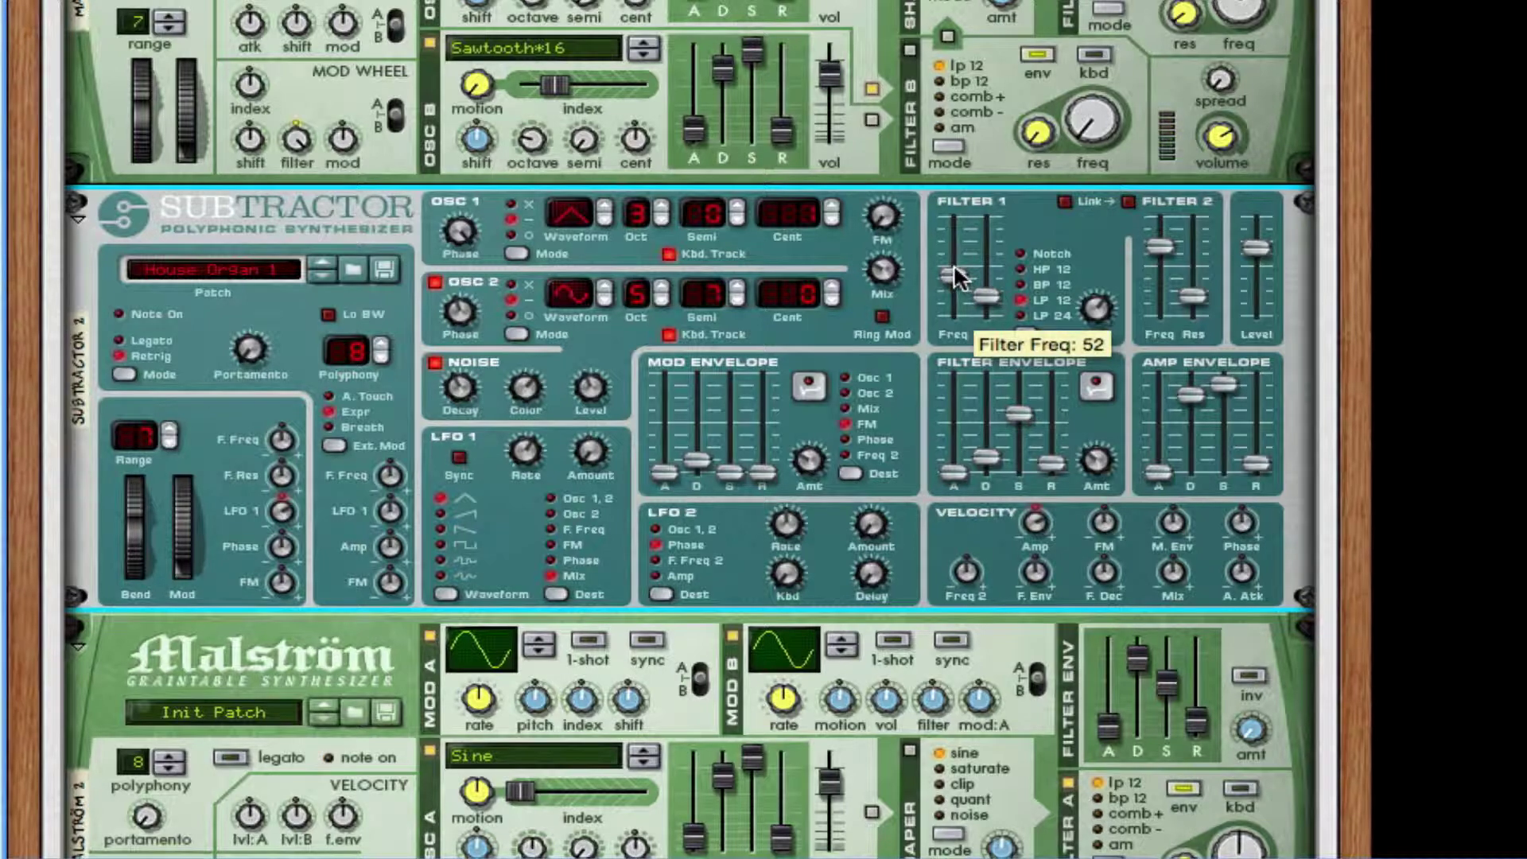
{"action": "scroll", "coordinate": [891, 477], "scroll_direction": "down", "scroll_amount": 1}
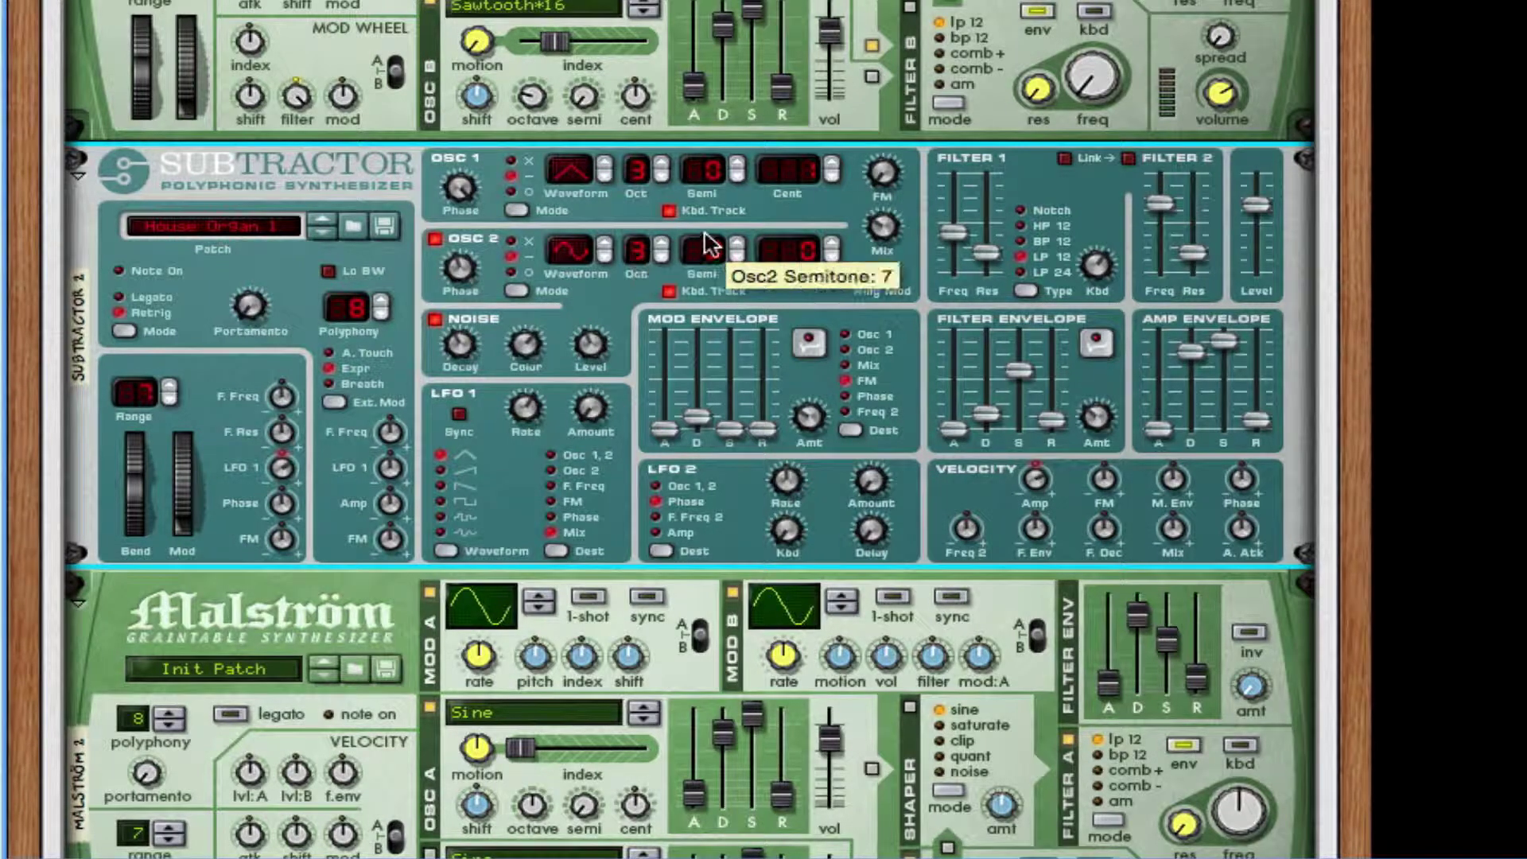
{"action": "scroll", "coordinate": [1234, 437], "scroll_direction": "down", "scroll_amount": 1}
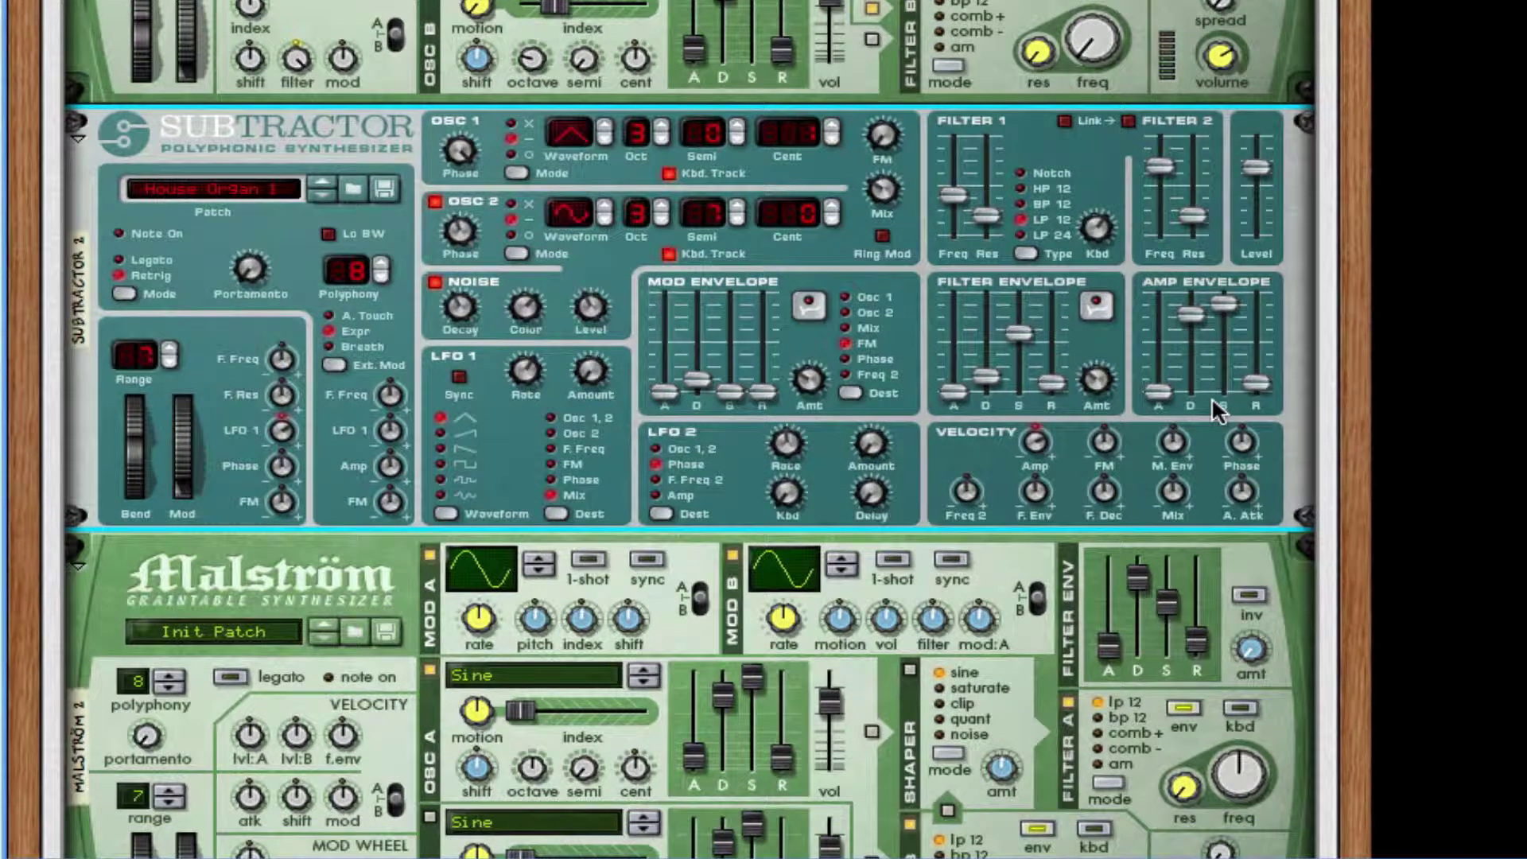
Change Oscillator A of the Malström with the Init Patch to the Bass: FMBass graintable
{"action": "scroll", "coordinate": [1210, 395], "scroll_direction": "down", "scroll_amount": 6}
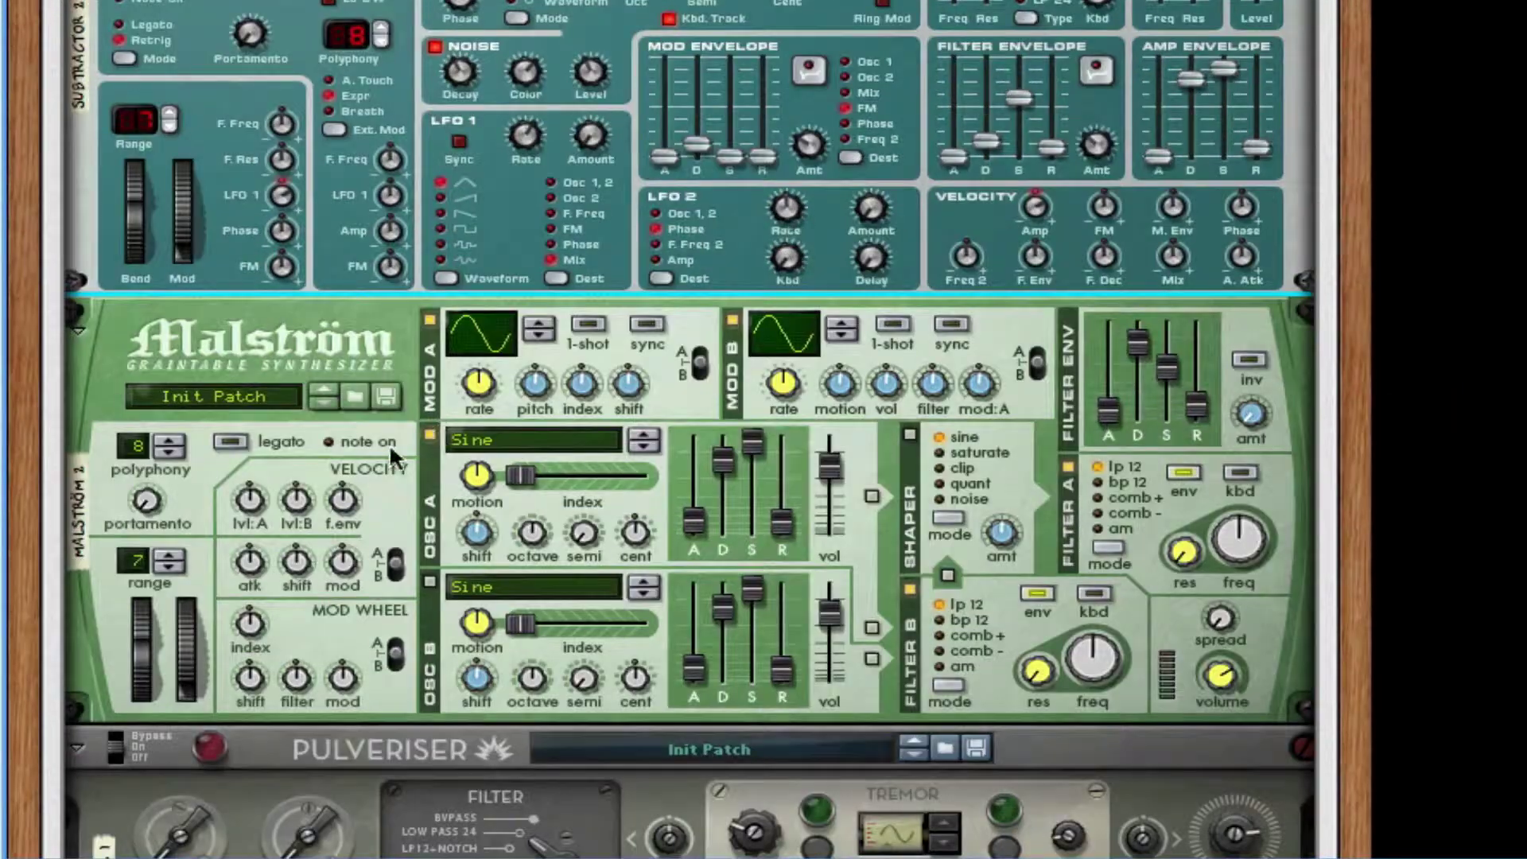
{"action": "left_click", "coordinate": [517, 447]}
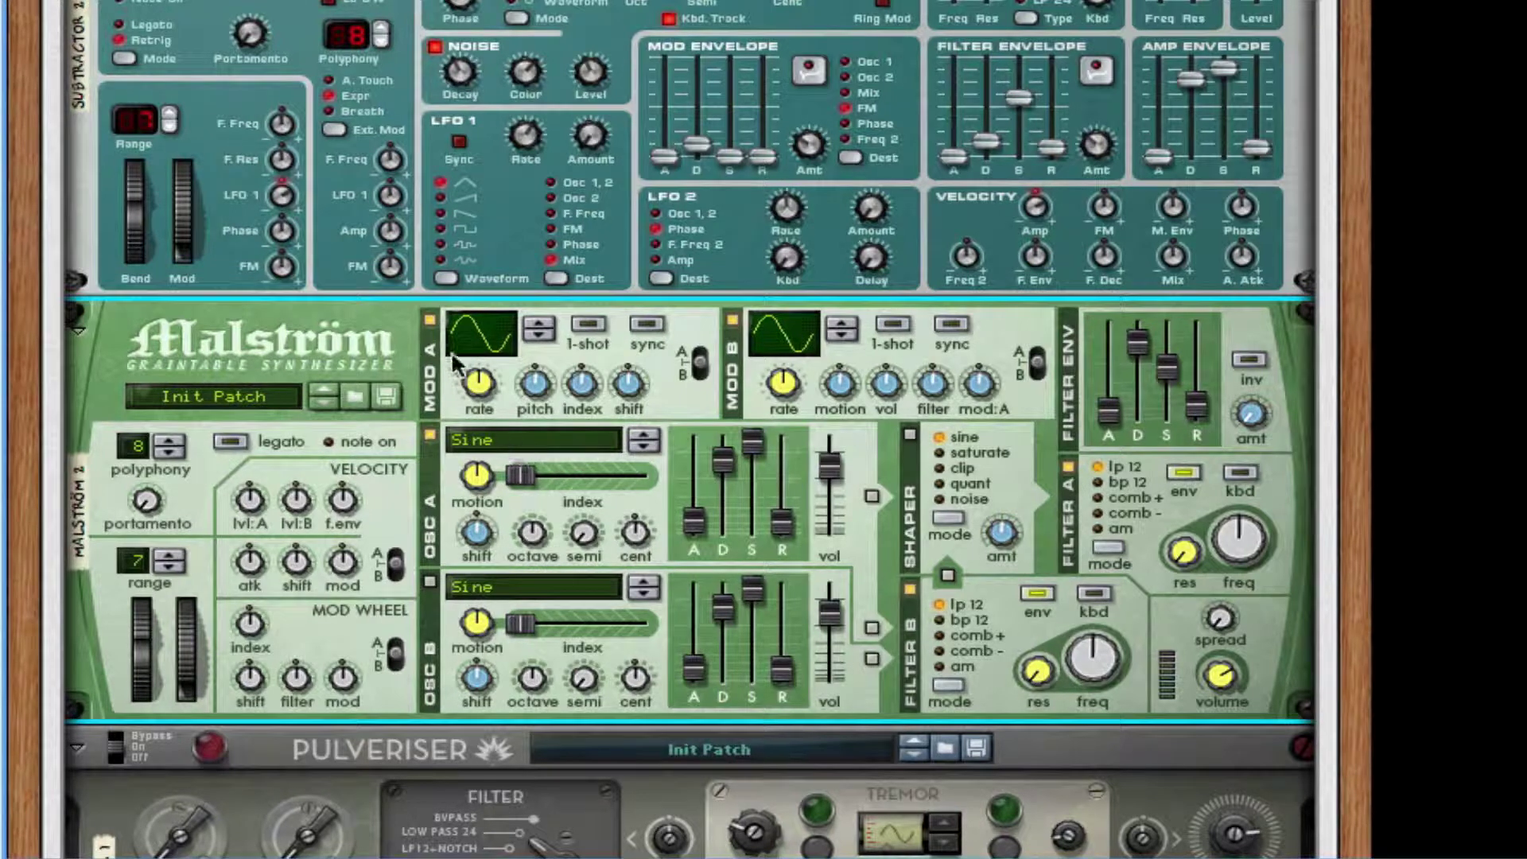
{"action": "left_click", "coordinate": [430, 318]}
{"action": "left_click", "coordinate": [432, 315]}
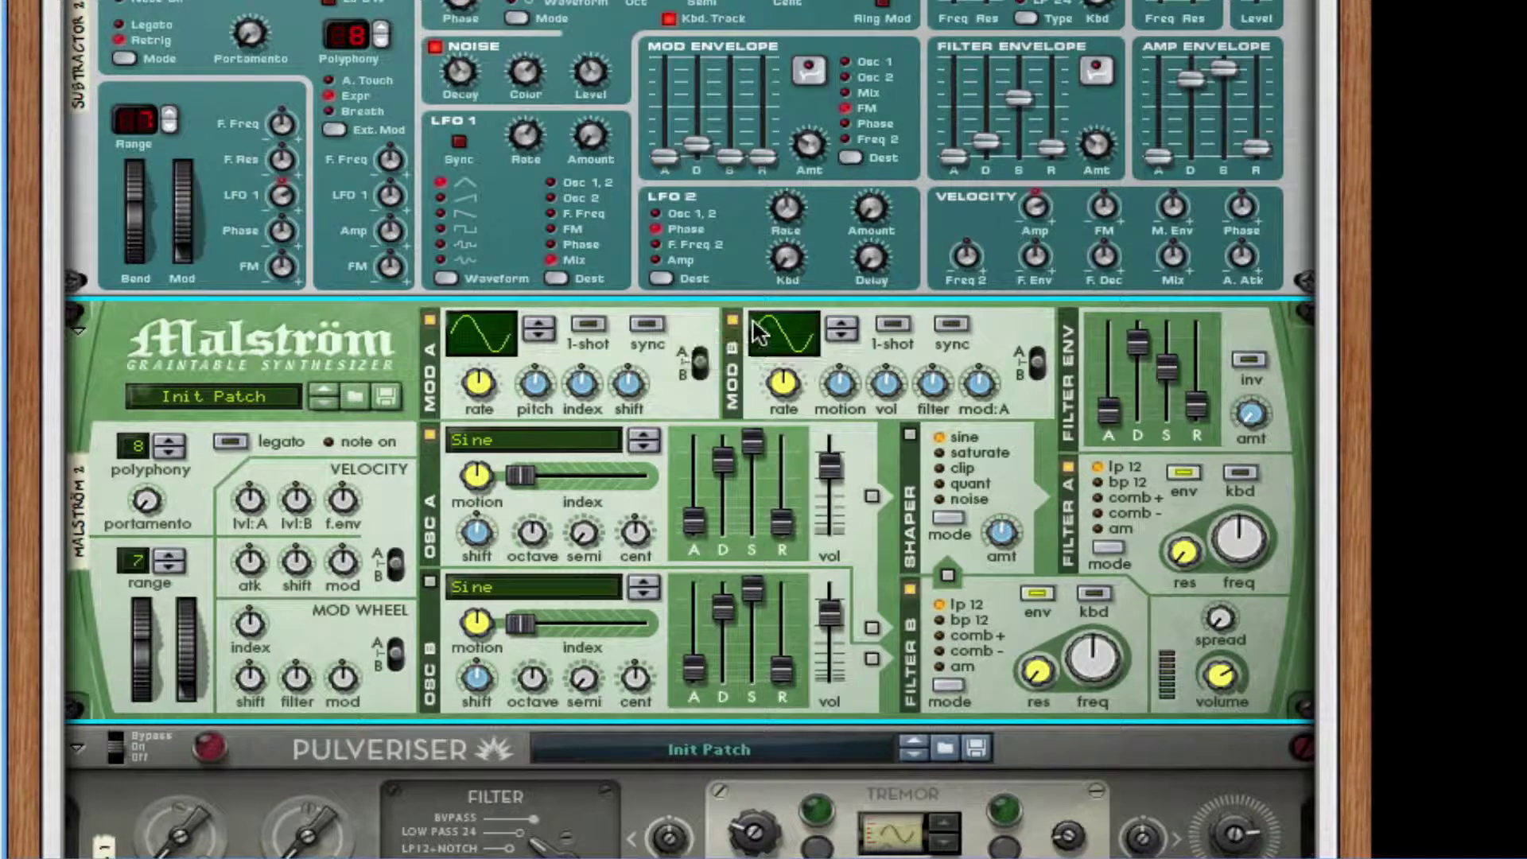
{"action": "left_click", "coordinate": [505, 439]}
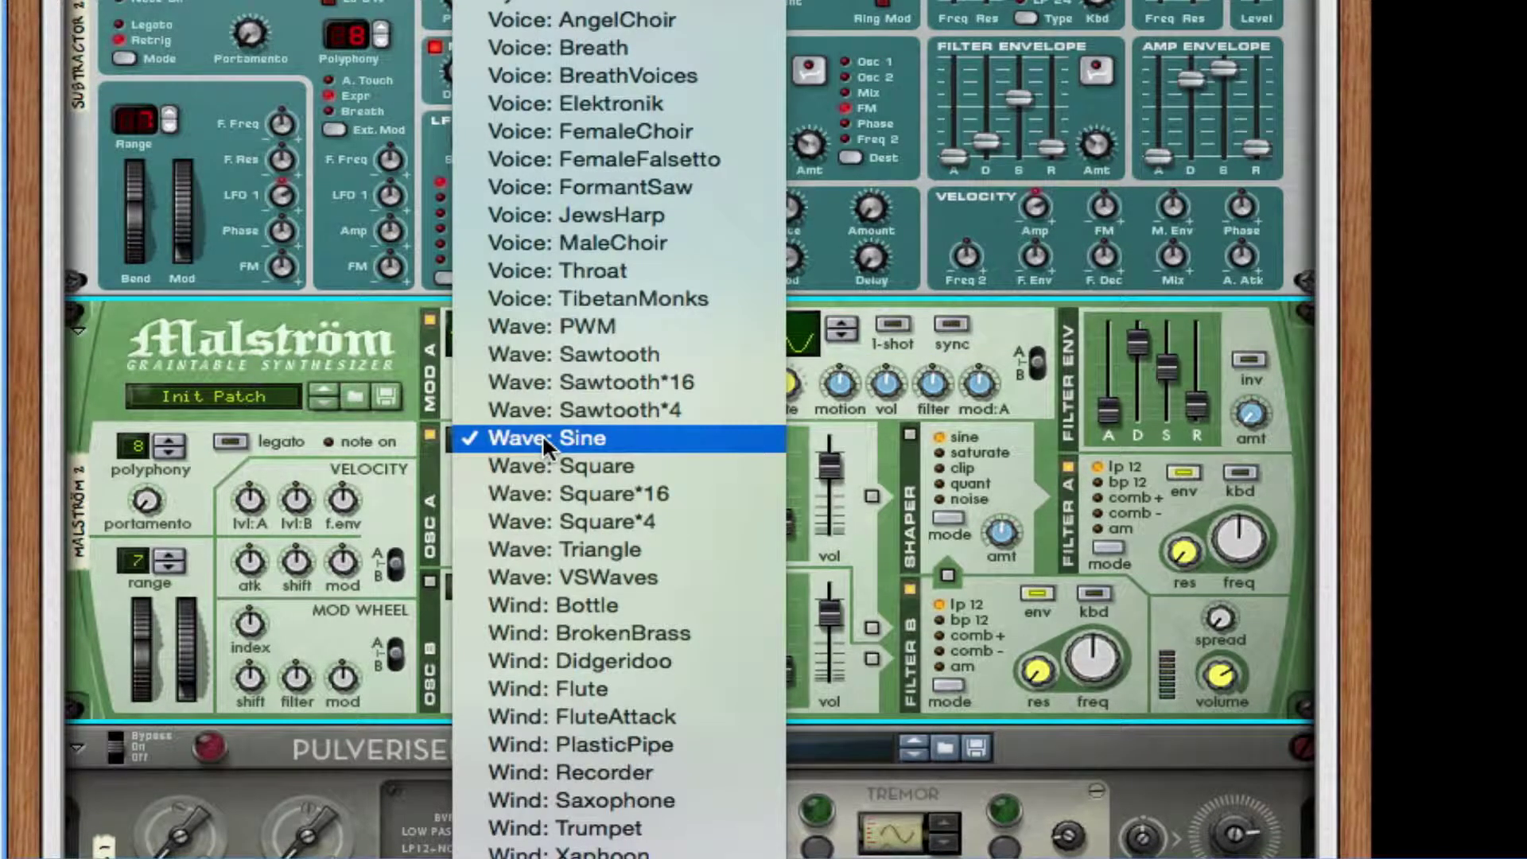
{"action": "scroll", "coordinate": [557, 434], "scroll_direction": "up", "scroll_amount": 10}
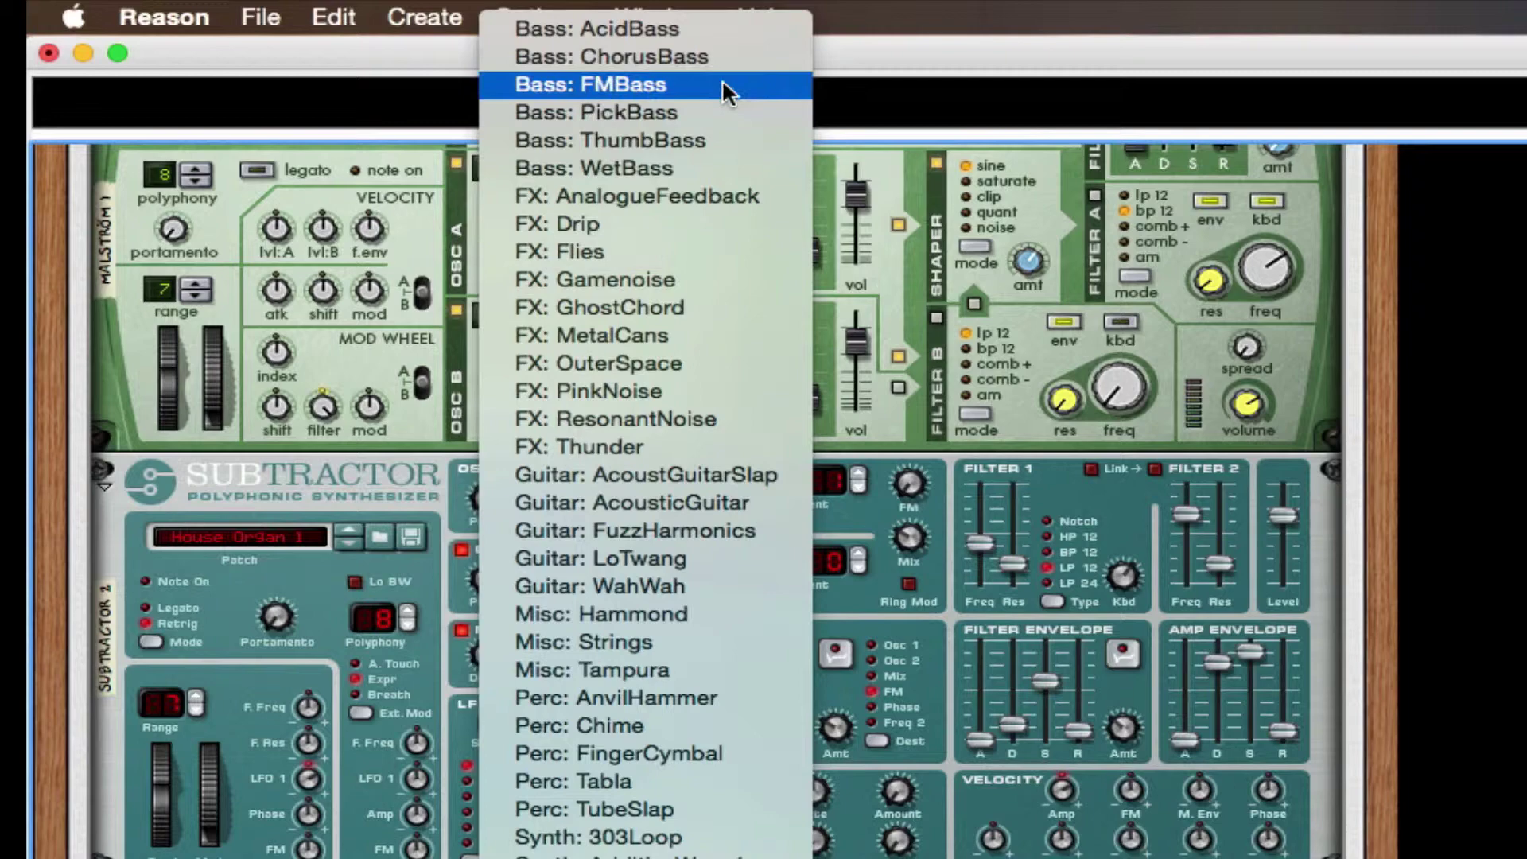
{"action": "left_click", "coordinate": [722, 49]}
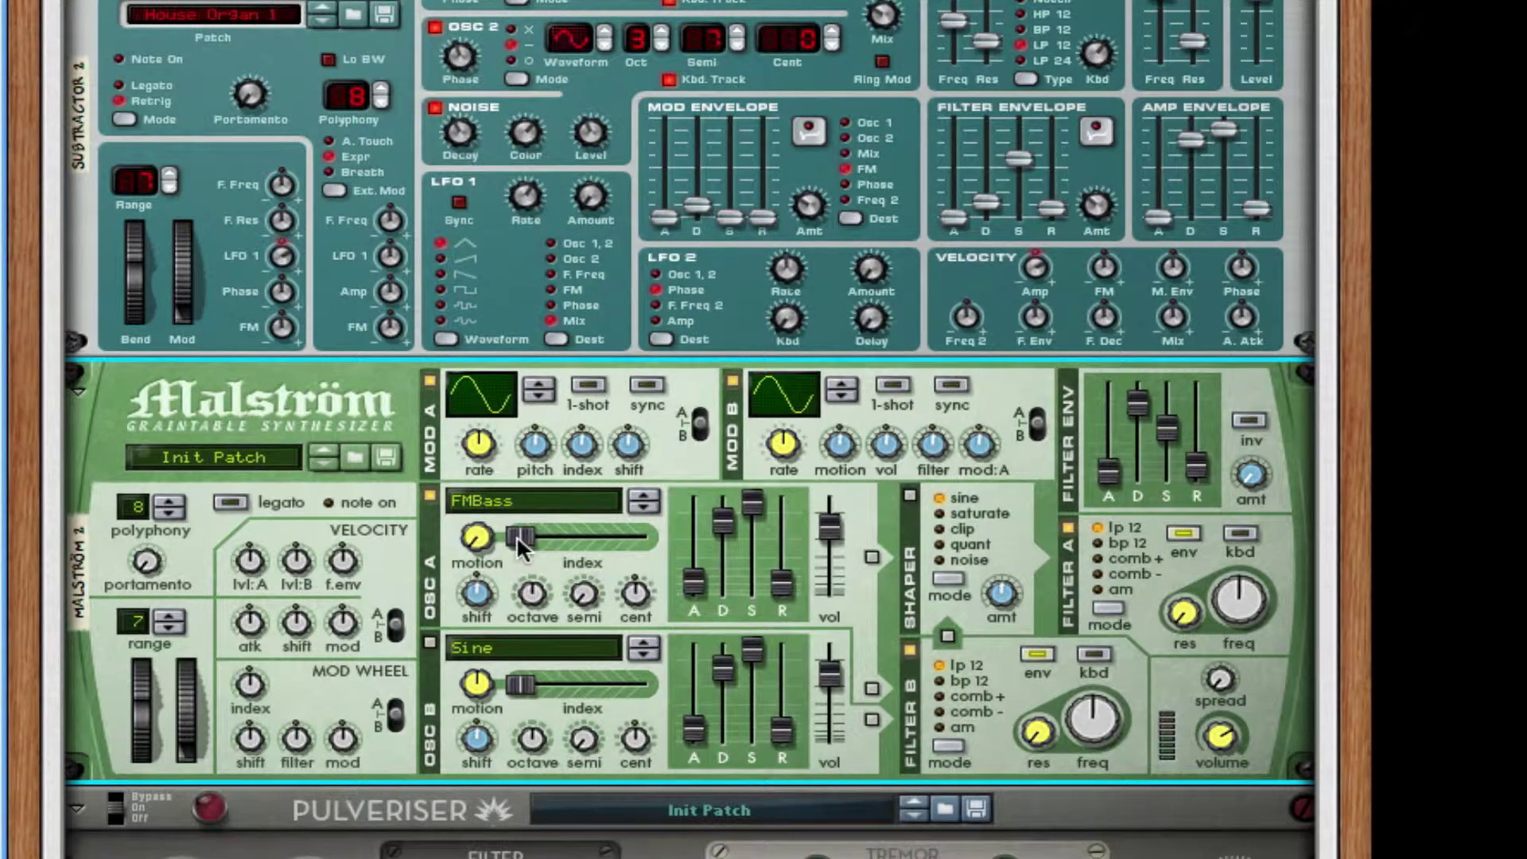
Nudge Oscillator A's index up slightly and raise Modulator A's index amount and Modulator B's motion amount
{"action": "left_click_drag", "start_coordinate": [517, 537], "coordinate": [523, 536]}
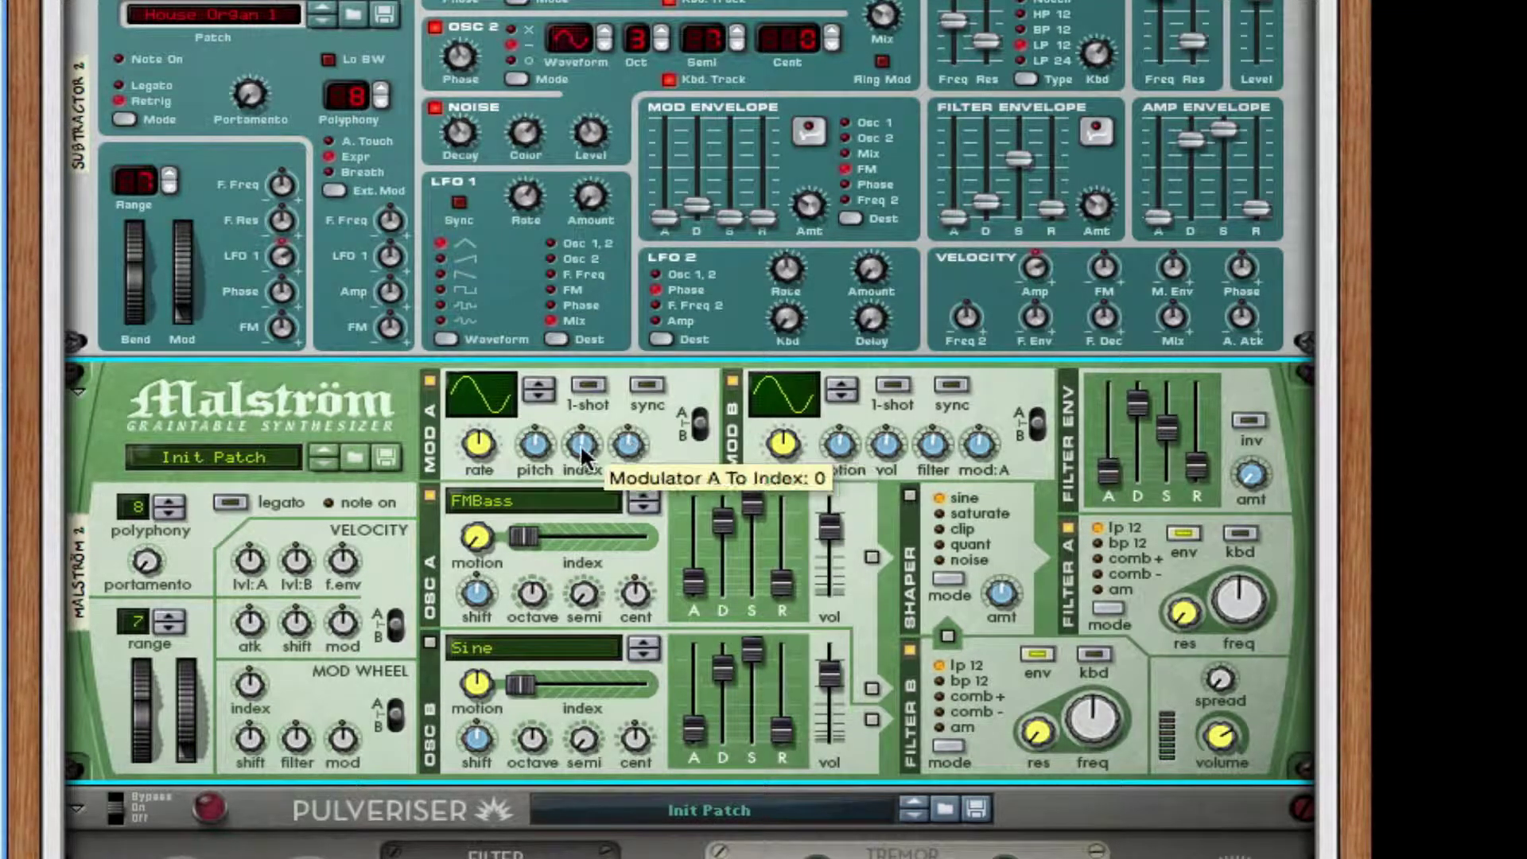
{"action": "left_click_drag", "start_coordinate": [580, 444], "coordinate": [594, 404]}
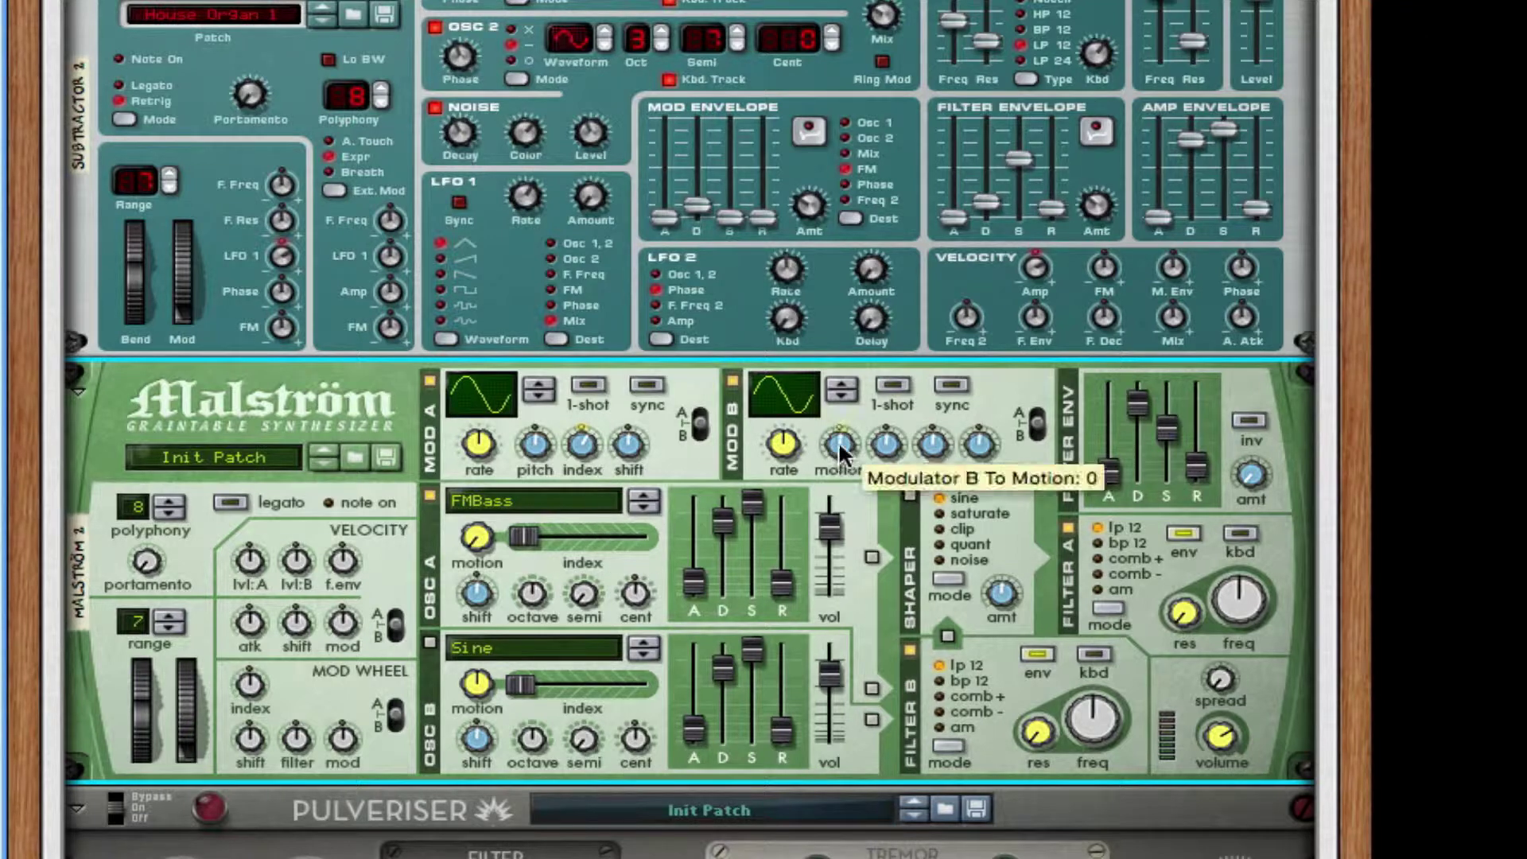
{"action": "left_click_drag", "start_coordinate": [838, 440], "coordinate": [848, 416]}
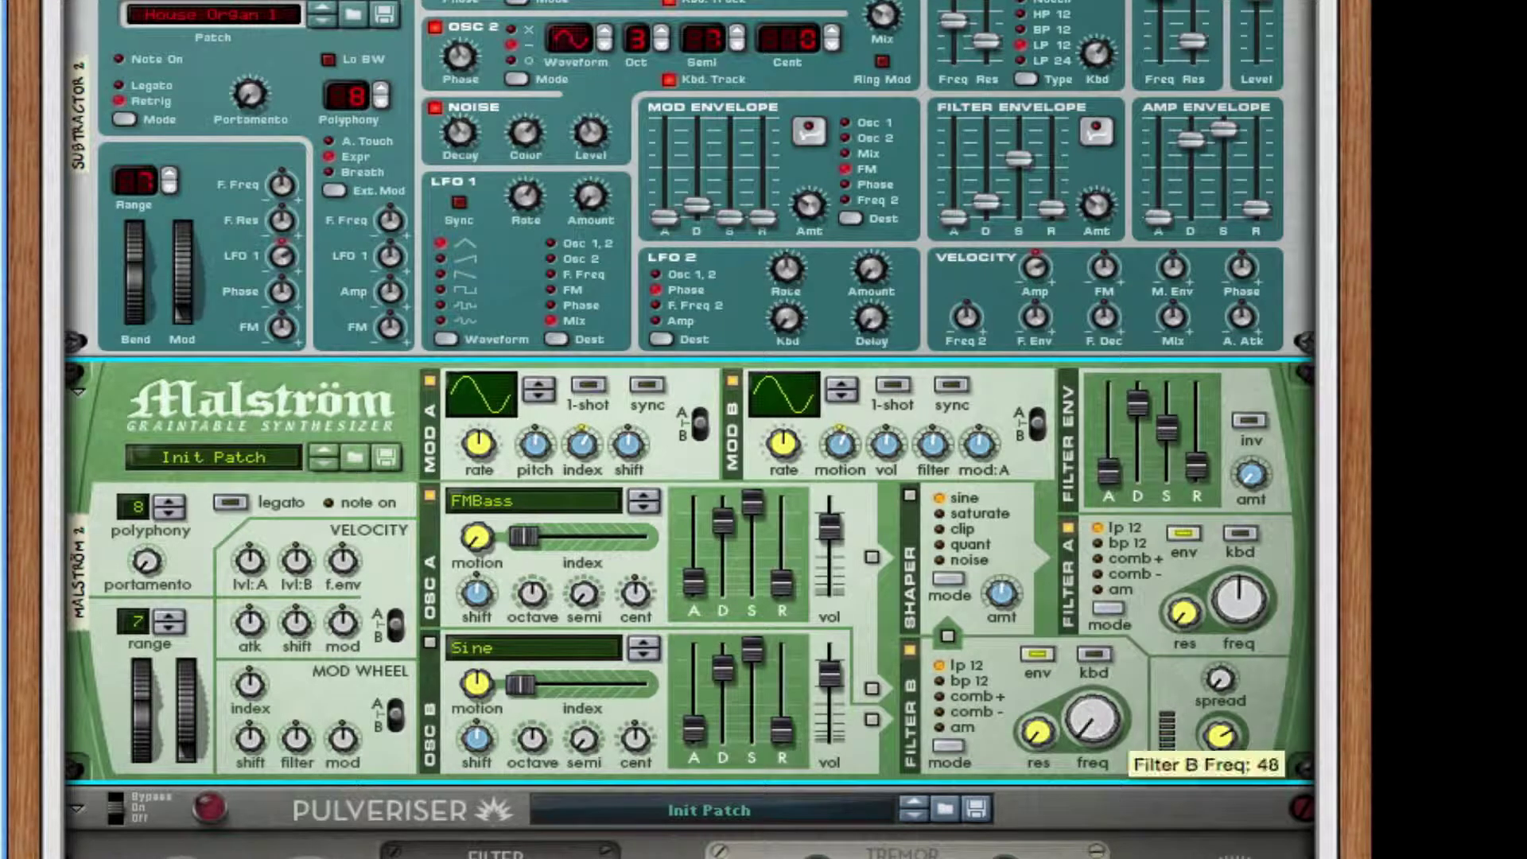
Set Filter B to comb - with frequency about 48, and route it, fed by Oscillator B, into the enabled Shaper in quant mode
{"action": "left_click_drag", "start_coordinate": [1100, 734], "coordinate": [1070, 723]}
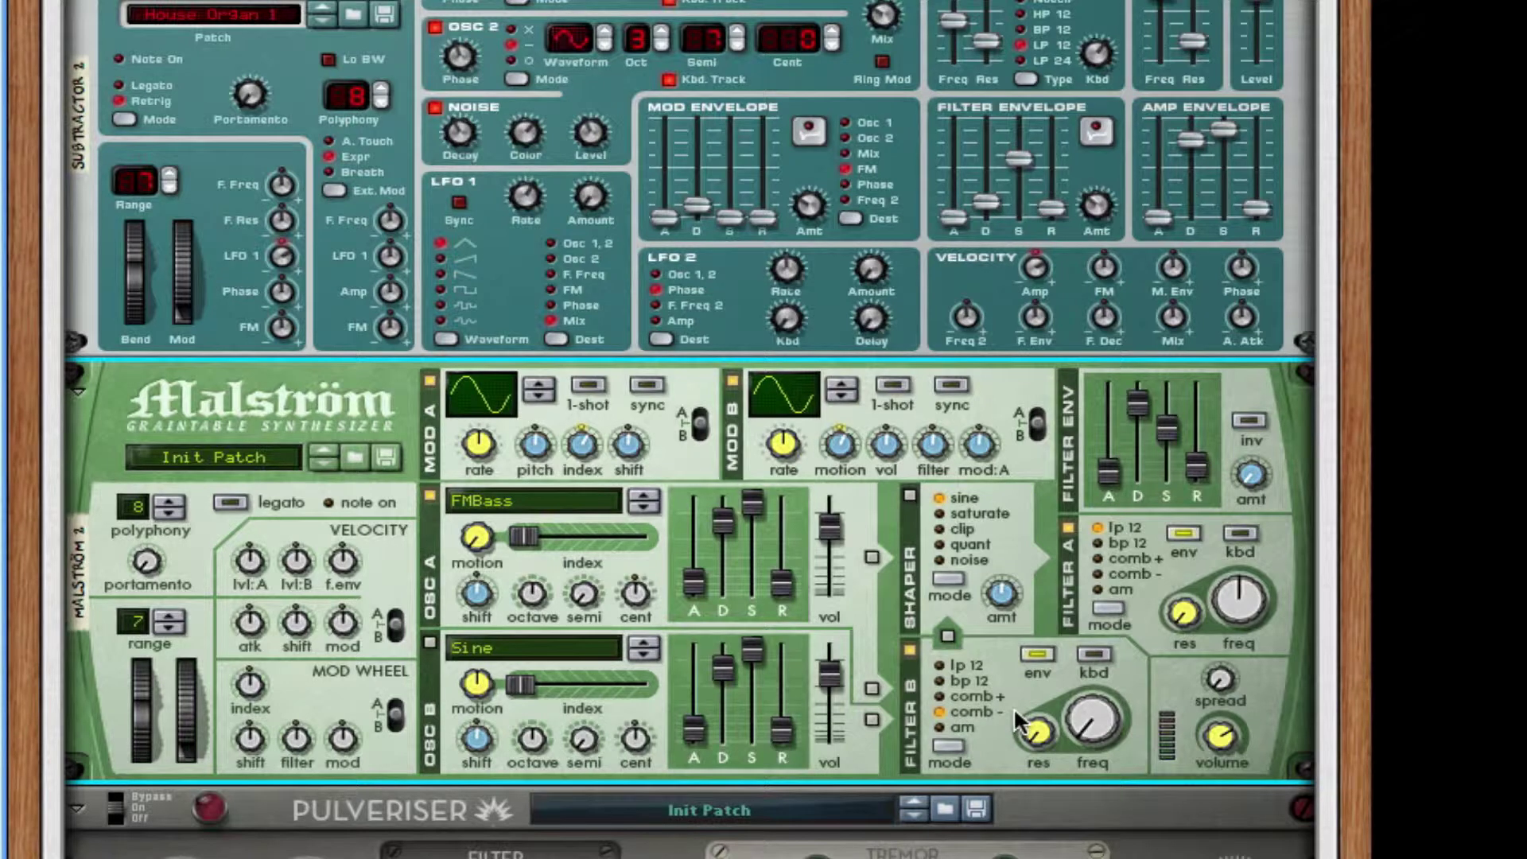
{"action": "left_click", "coordinate": [910, 494]}
{"action": "left_click", "coordinate": [948, 636]}
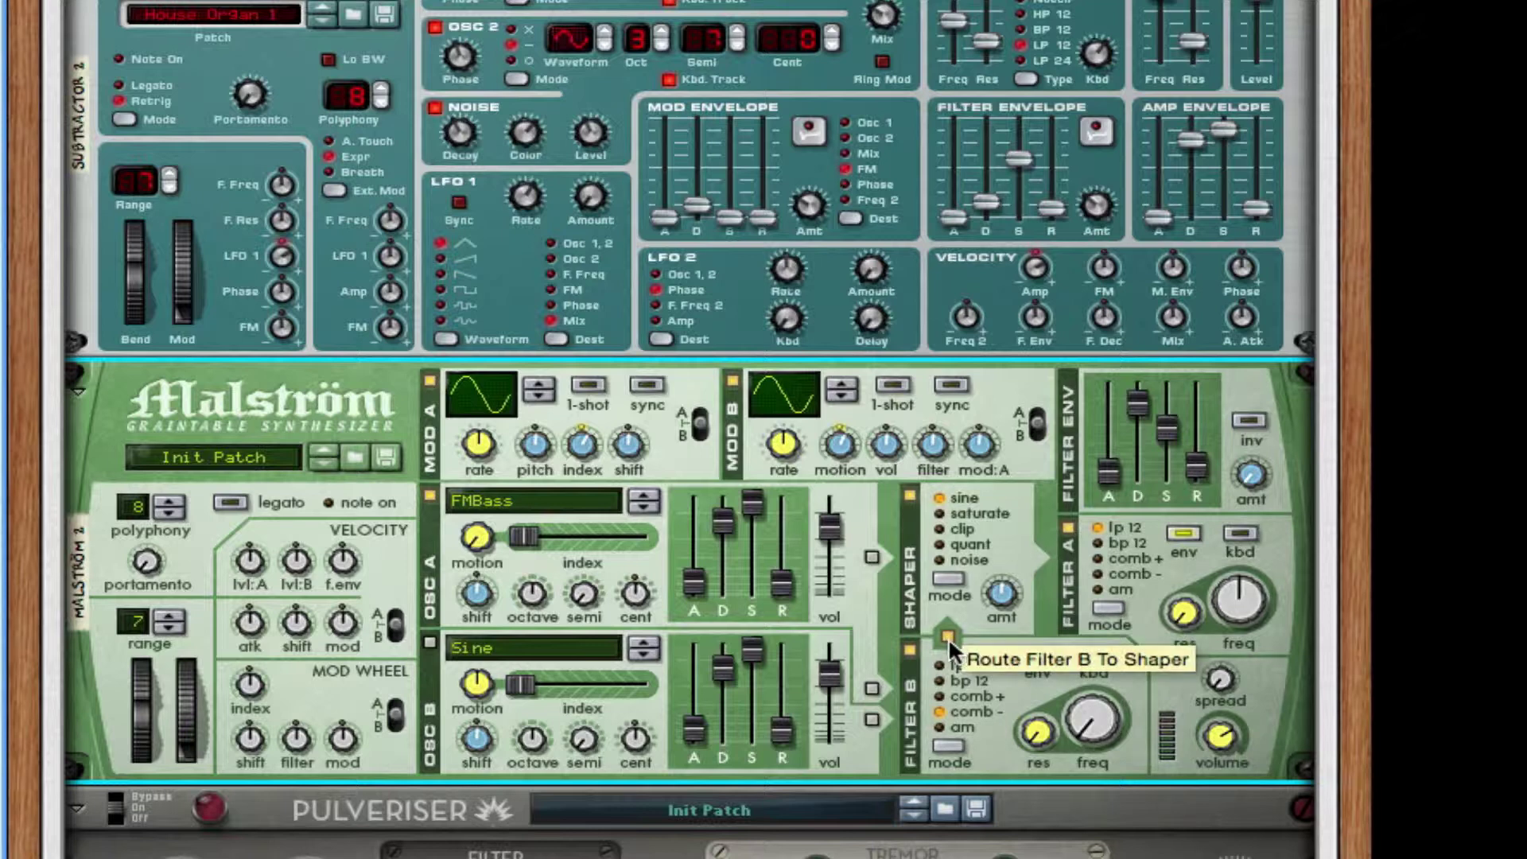
{"action": "left_click", "coordinate": [874, 719]}
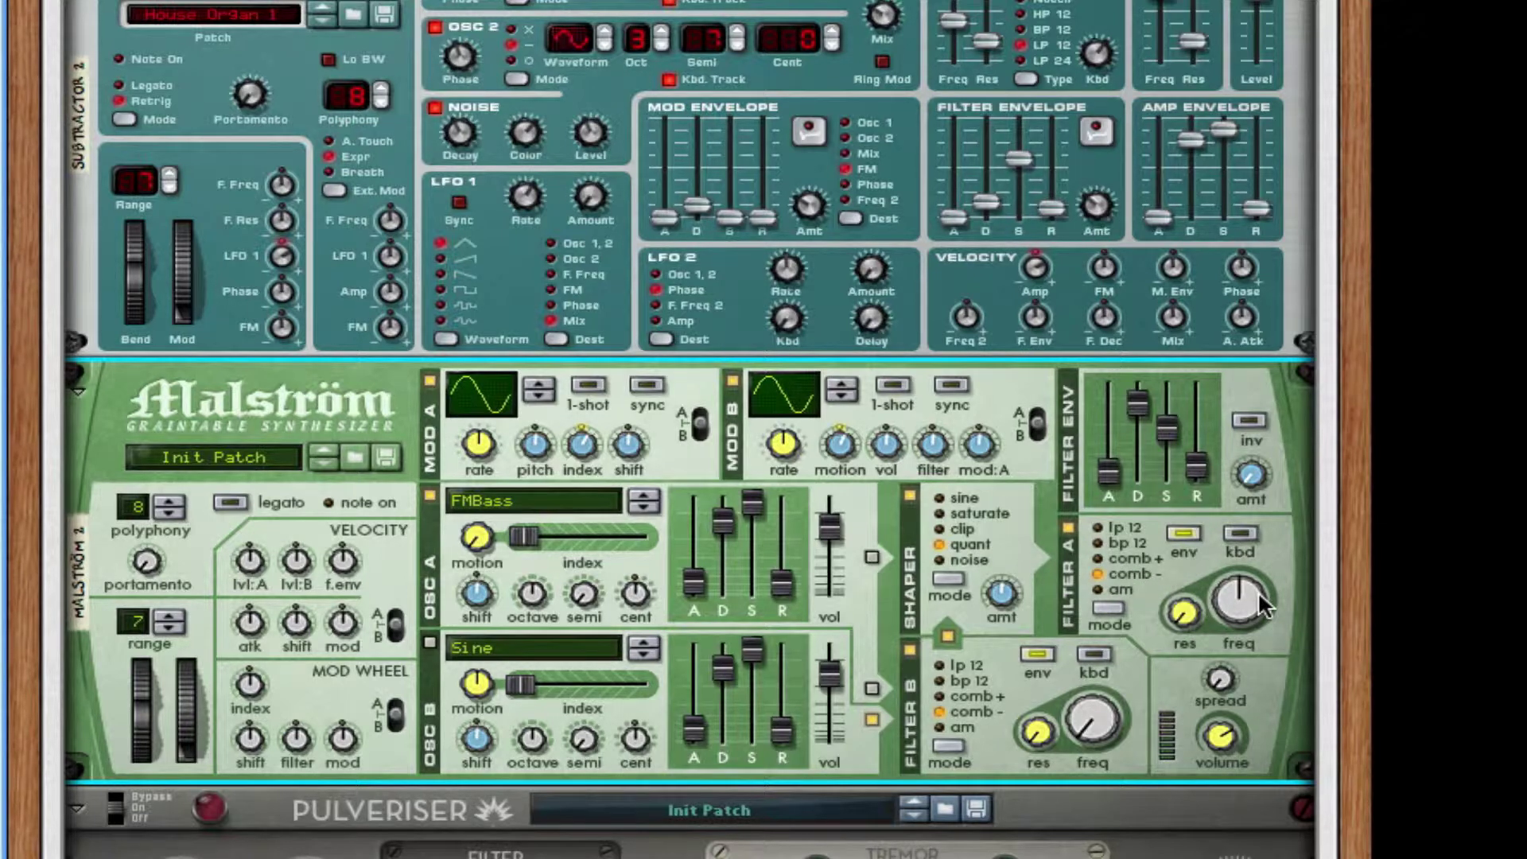
Set Malström Filter A to comb - mode and slightly lower its frequency
{"action": "mouse_move", "coordinate": [1258, 590]}
{"action": "left_click_drag", "start_coordinate": [1257, 590], "coordinate": [1193, 534]}
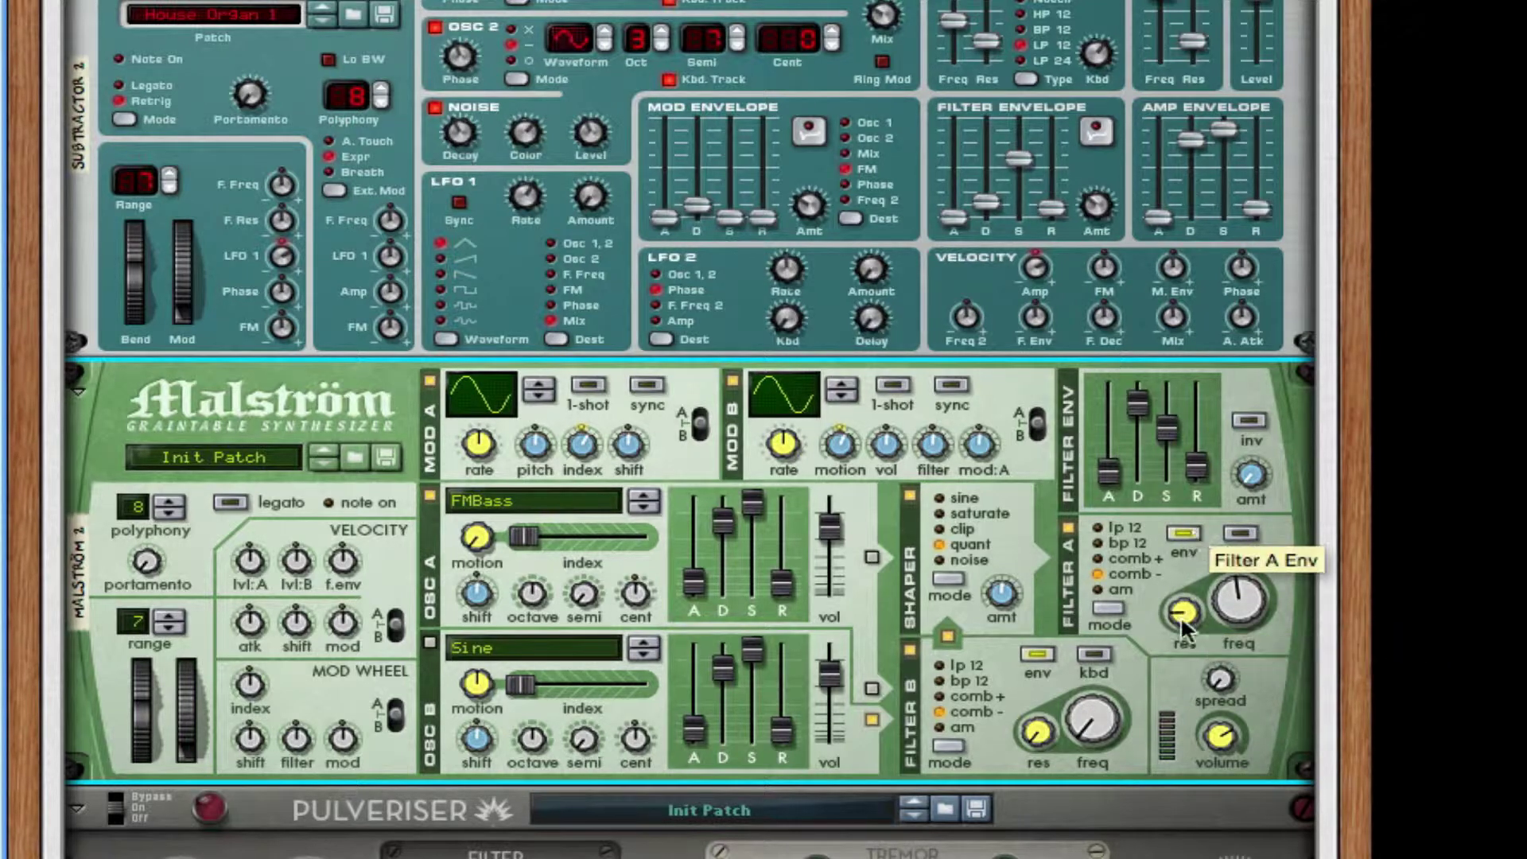
Adjust the resonance of Filter B on the second Malström
{"action": "mouse_move", "coordinate": [1077, 742]}
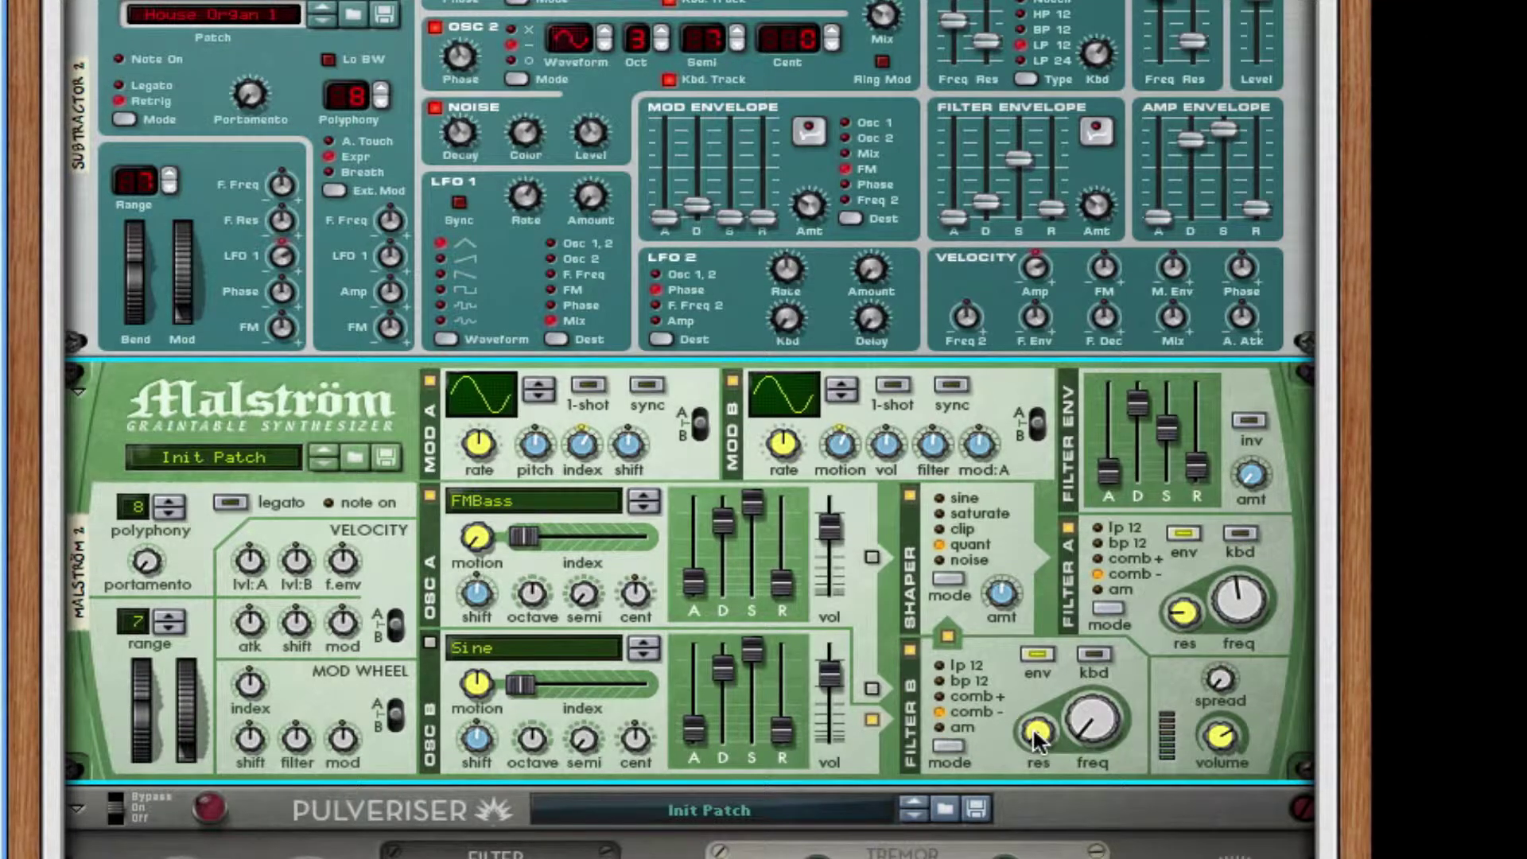
{"action": "left_click_drag", "start_coordinate": [1034, 735], "coordinate": [1082, 589]}
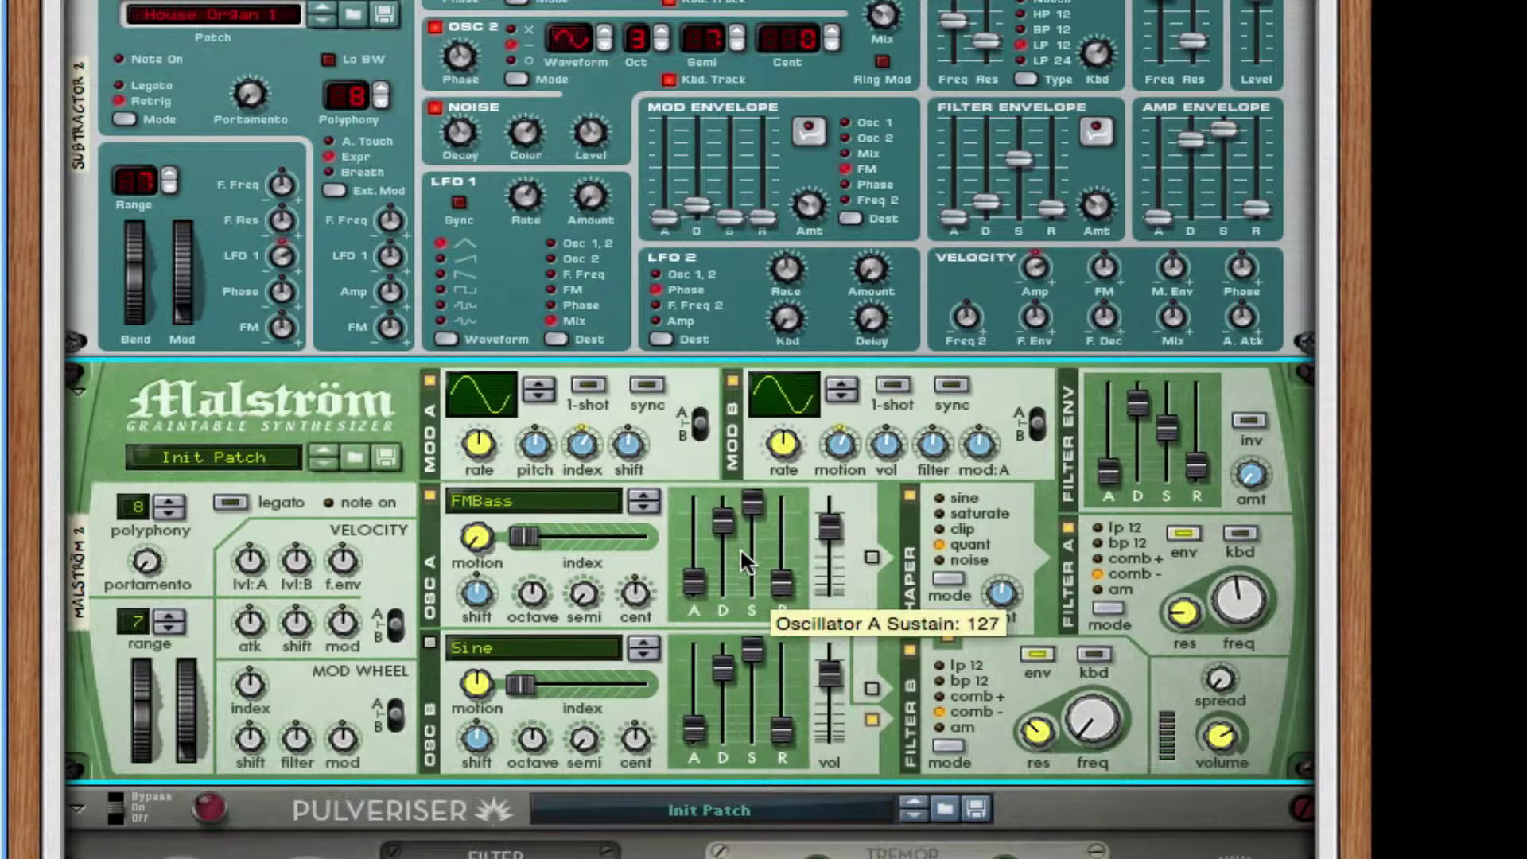
Set the Pulveriser's filter to High Pass, lower its frequency, and fold the device
{"action": "scroll", "coordinate": [740, 554], "scroll_direction": "down", "scroll_amount": 10}
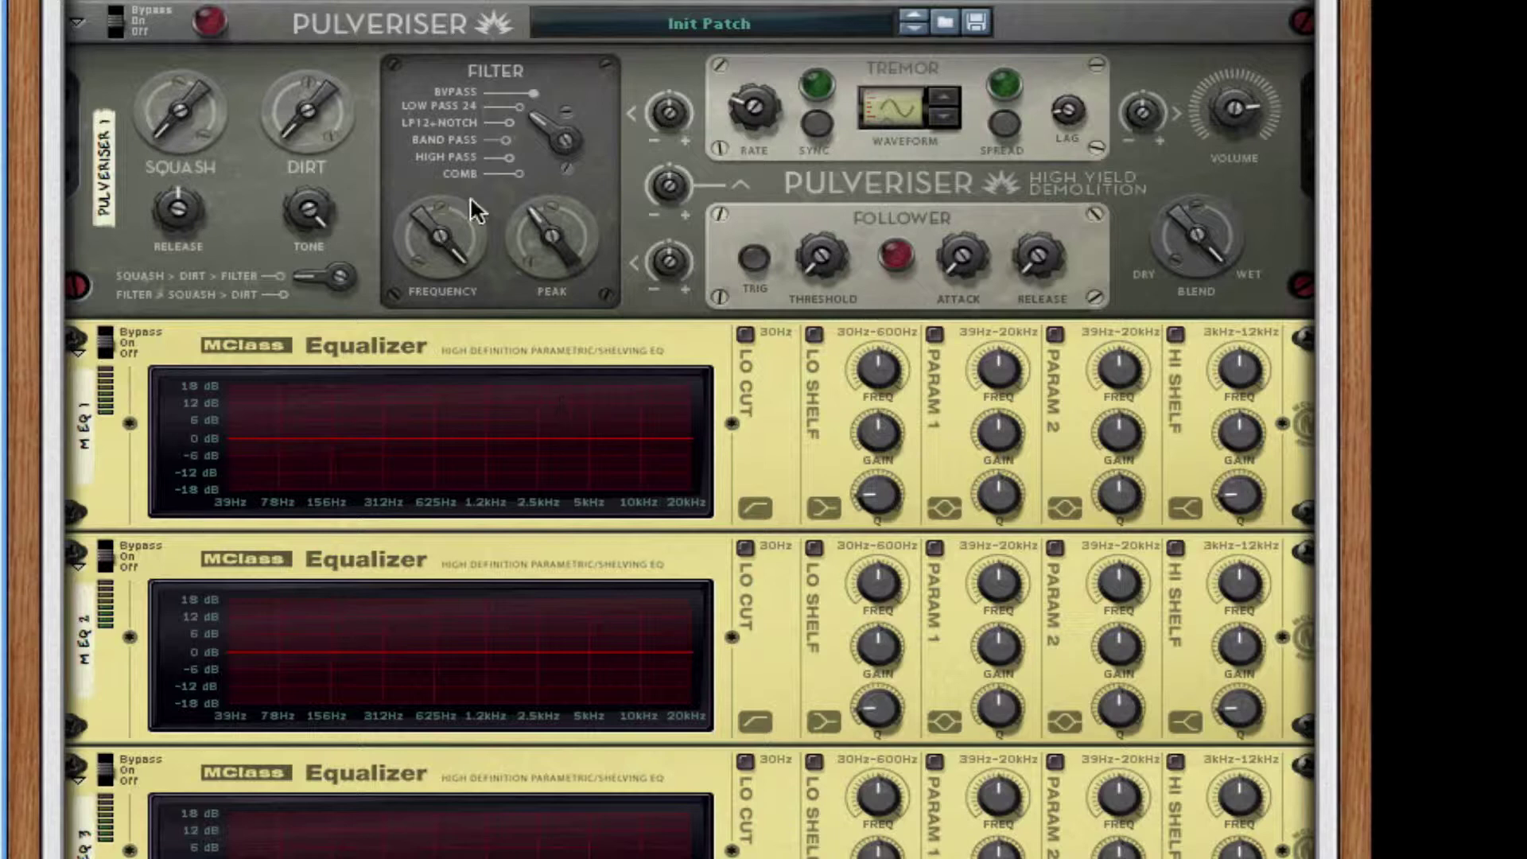
{"action": "left_click", "coordinate": [528, 139]}
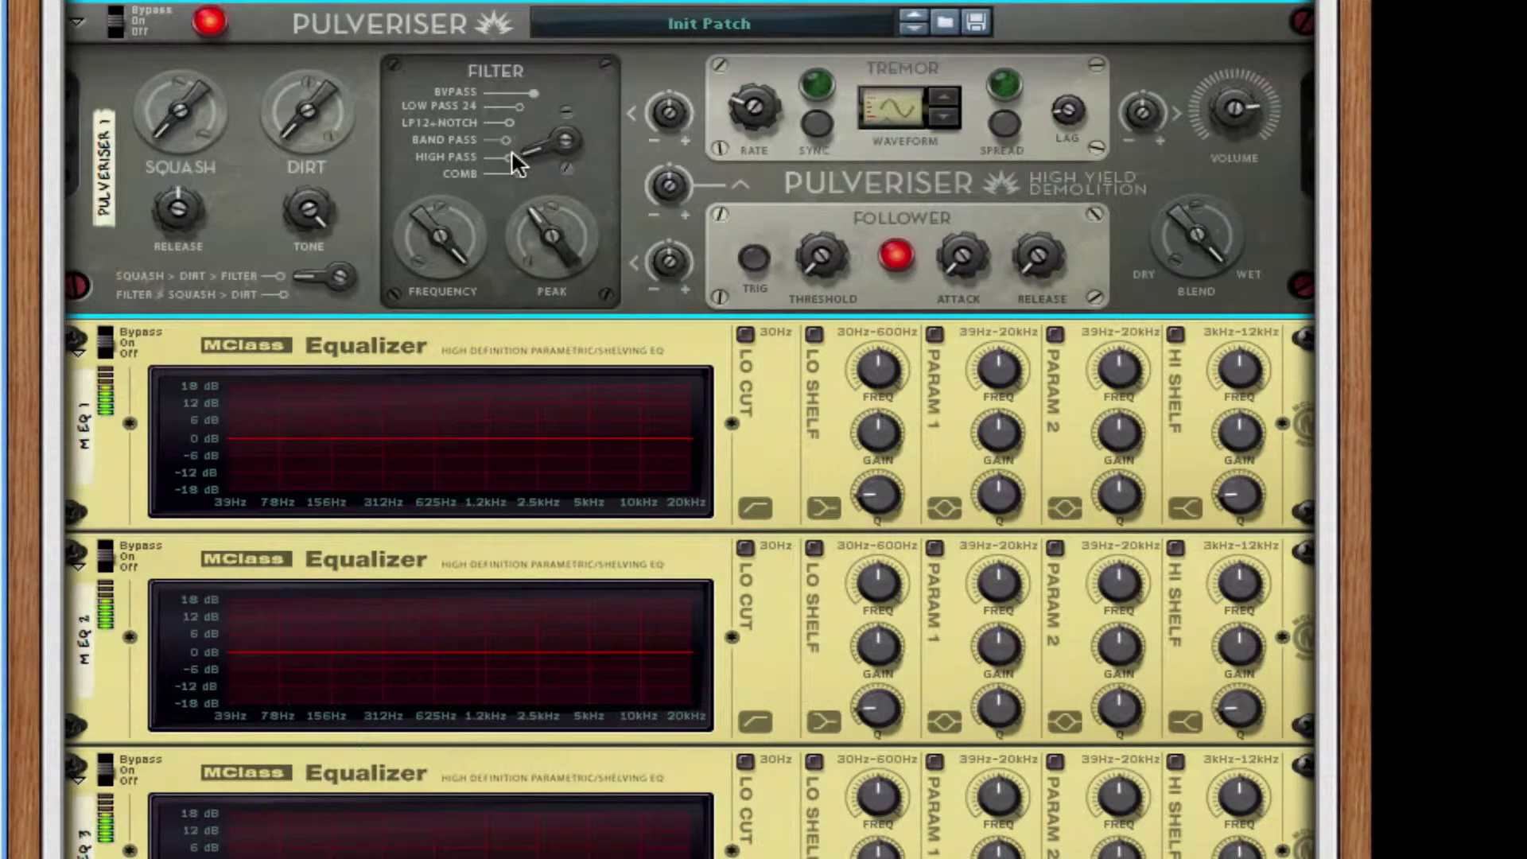
{"action": "left_click_drag", "start_coordinate": [447, 225], "coordinate": [415, 509]}
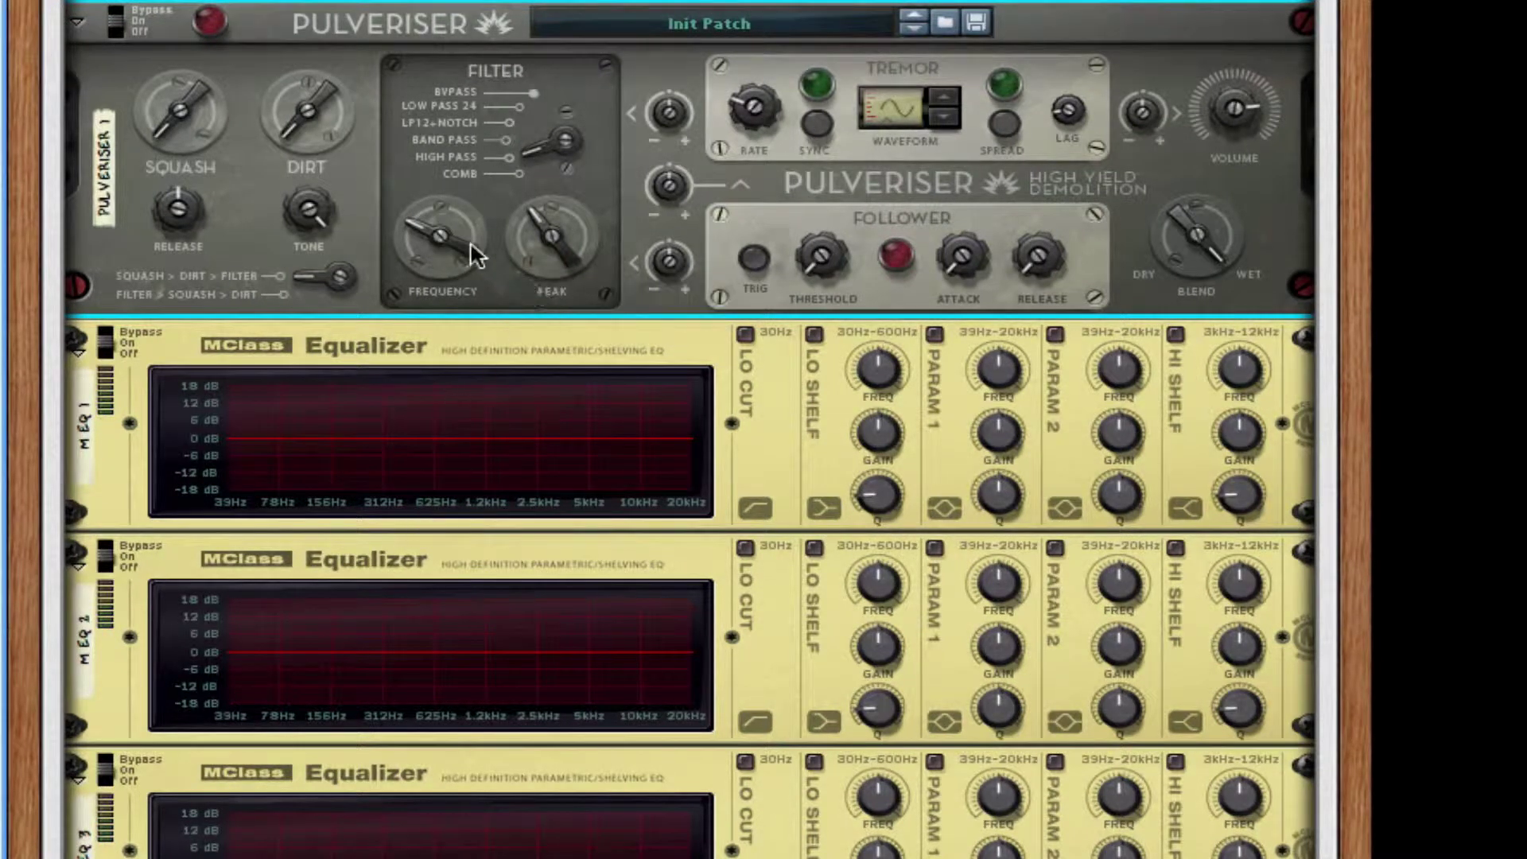
{"action": "mouse_move", "coordinate": [470, 243]}
{"action": "mouse_move", "coordinate": [149, 119]}
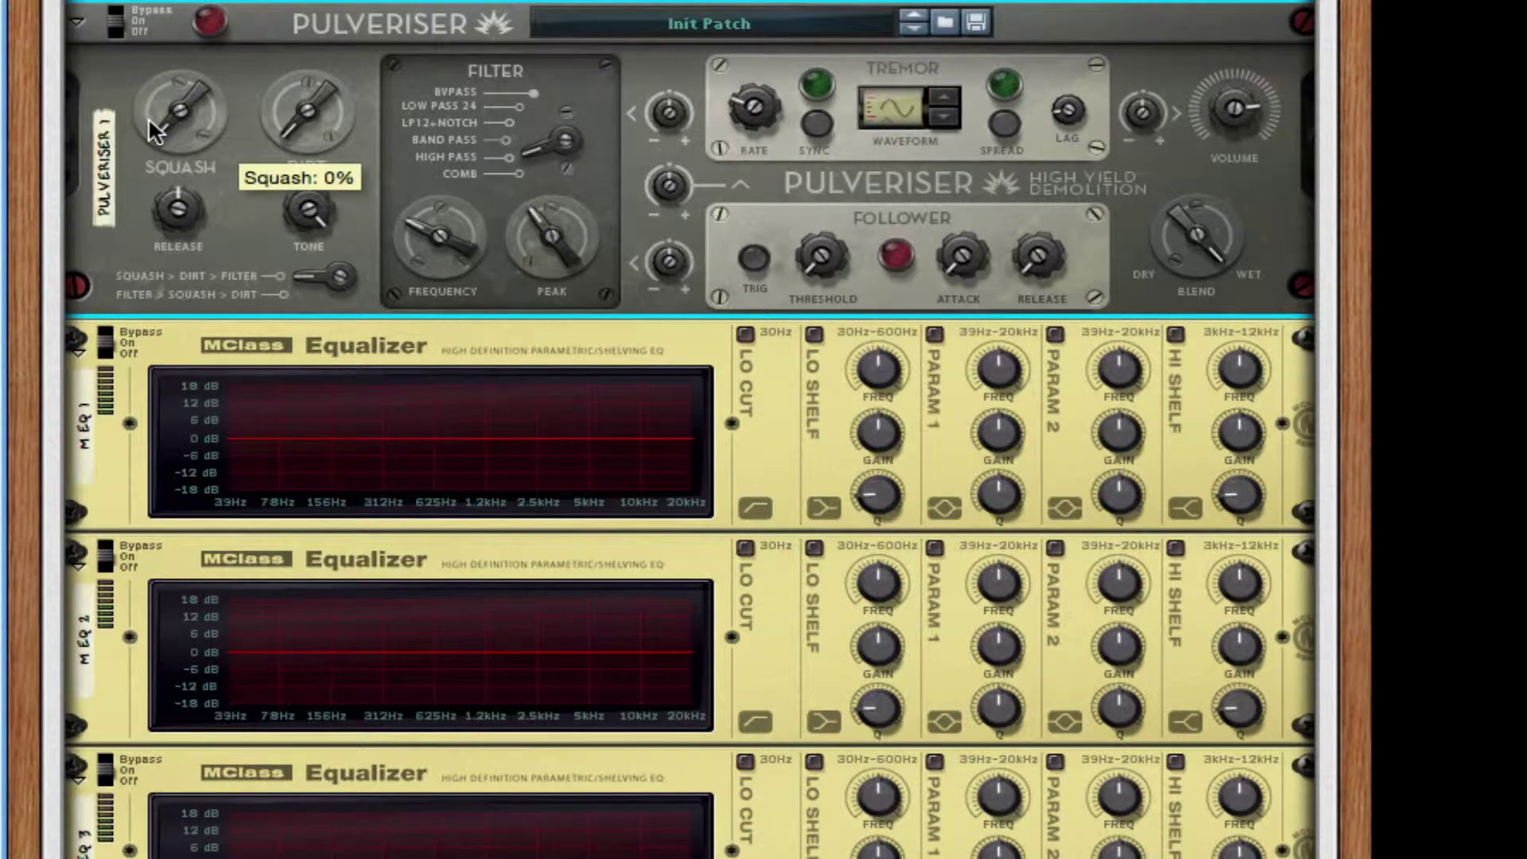
{"action": "left_click", "coordinate": [78, 22]}
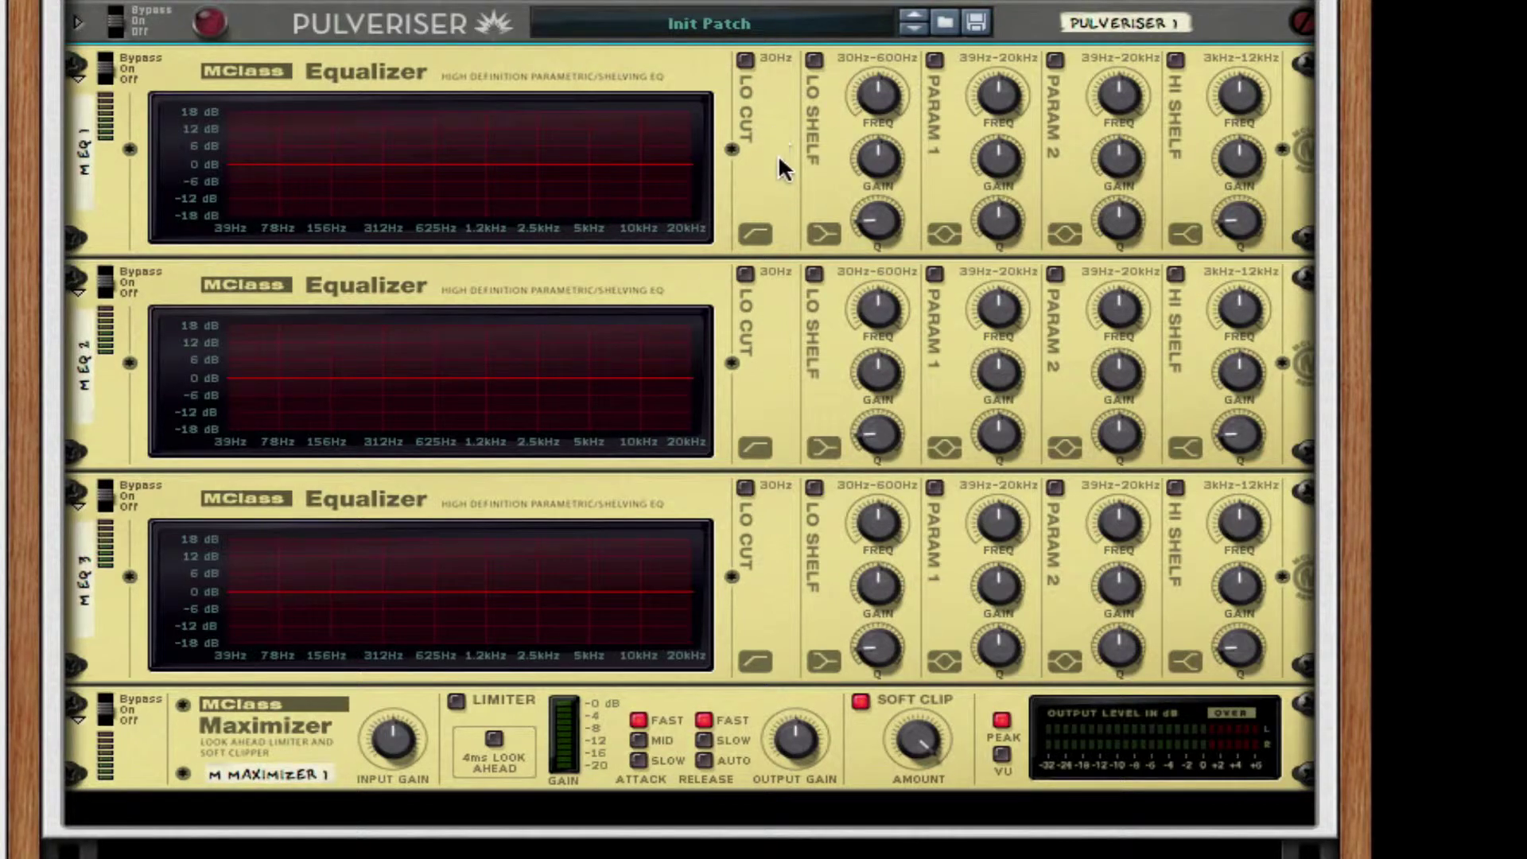
On M EQ 1, enable Lo Cut and shape Param 1 as a narrow cut of about -18 dB near 156 Hz with maximum Q
{"action": "left_click", "coordinate": [766, 119]}
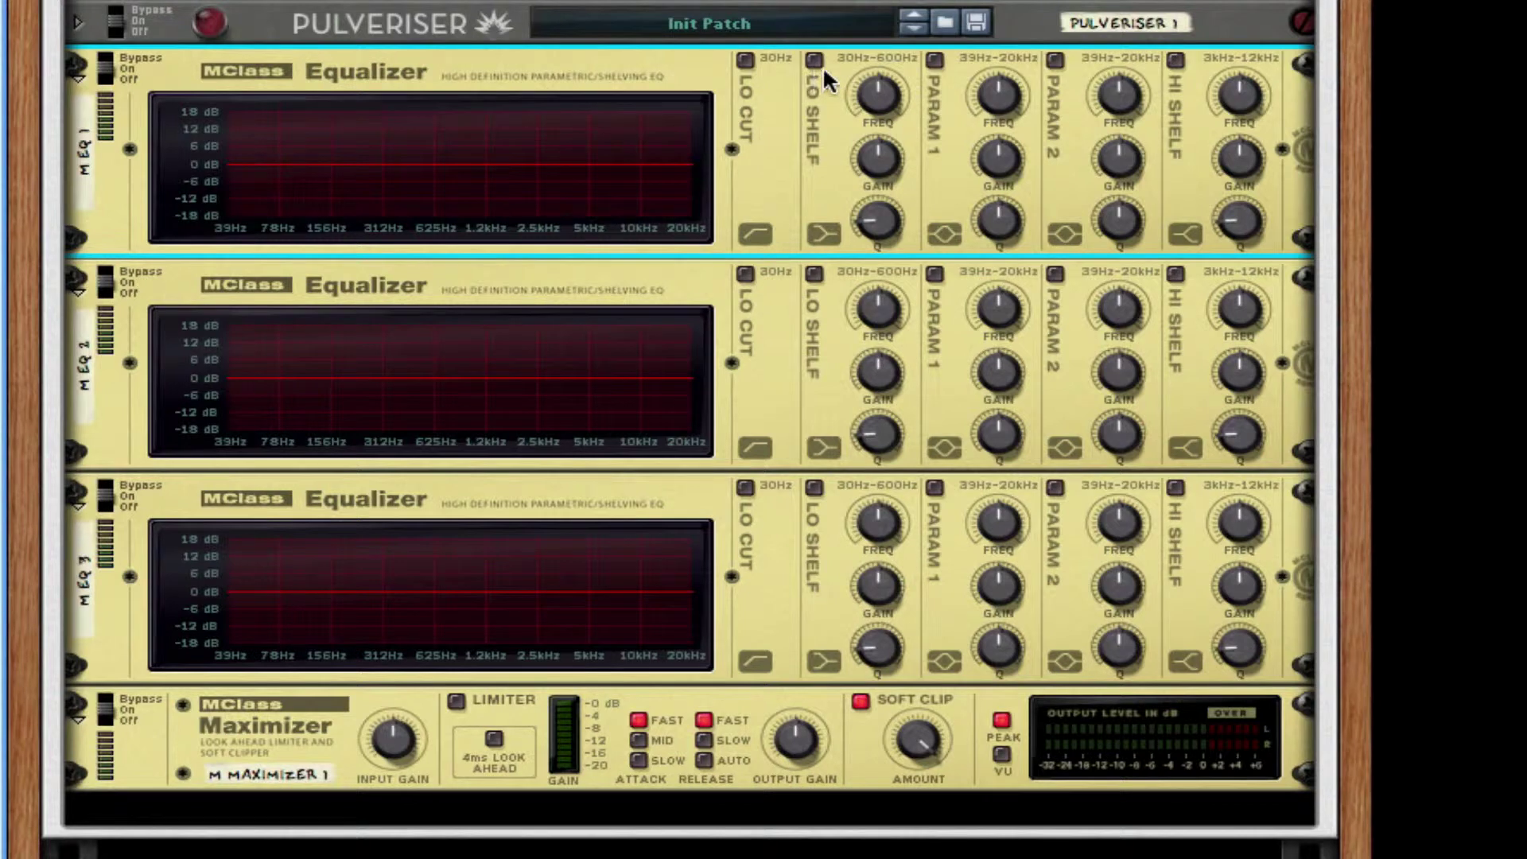
{"action": "left_click", "coordinate": [745, 58]}
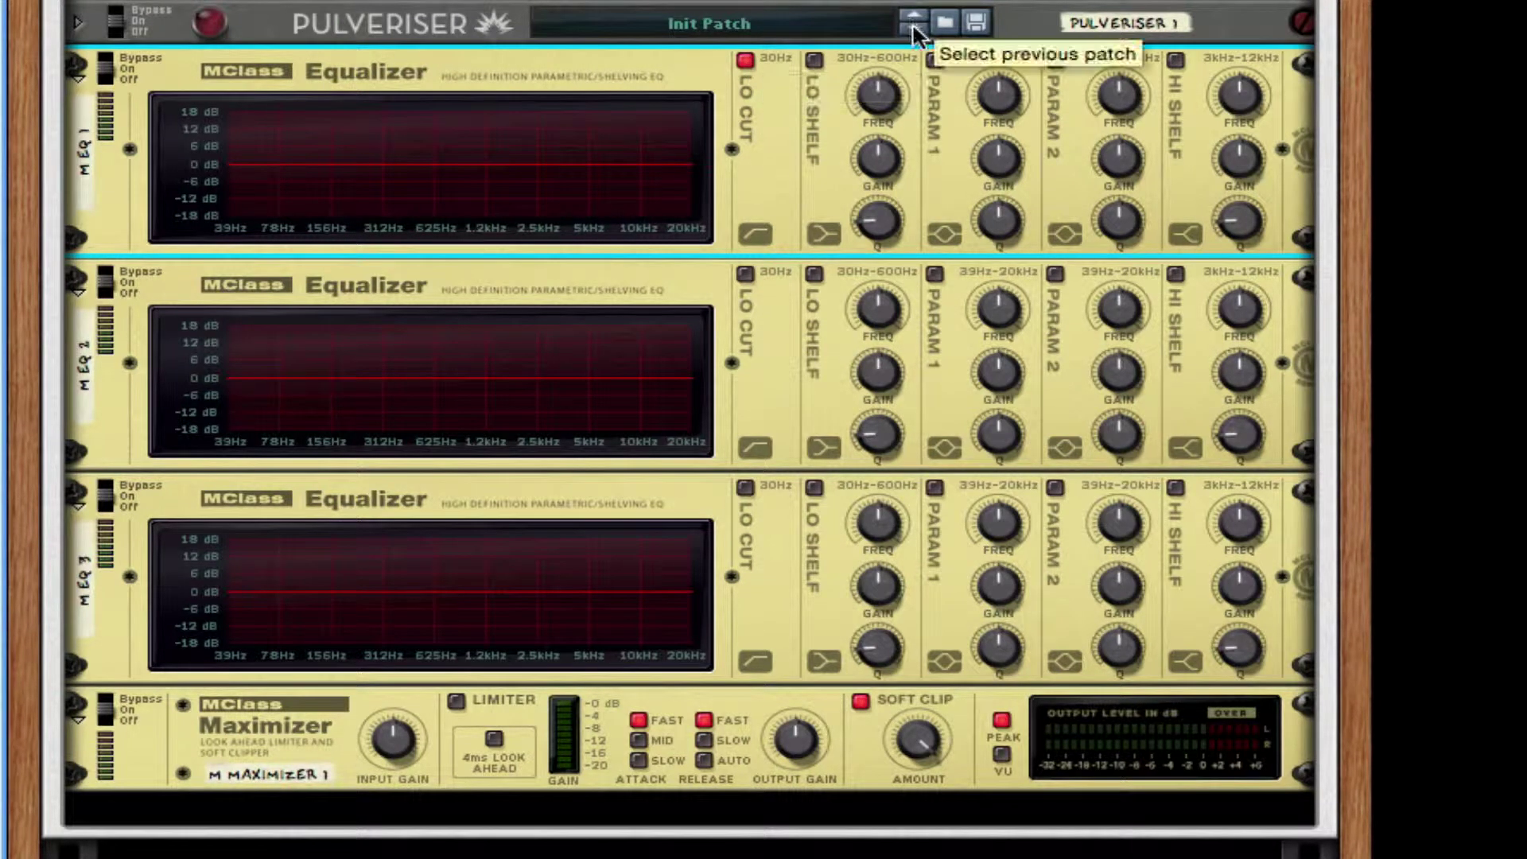
{"action": "left_click", "coordinate": [935, 60]}
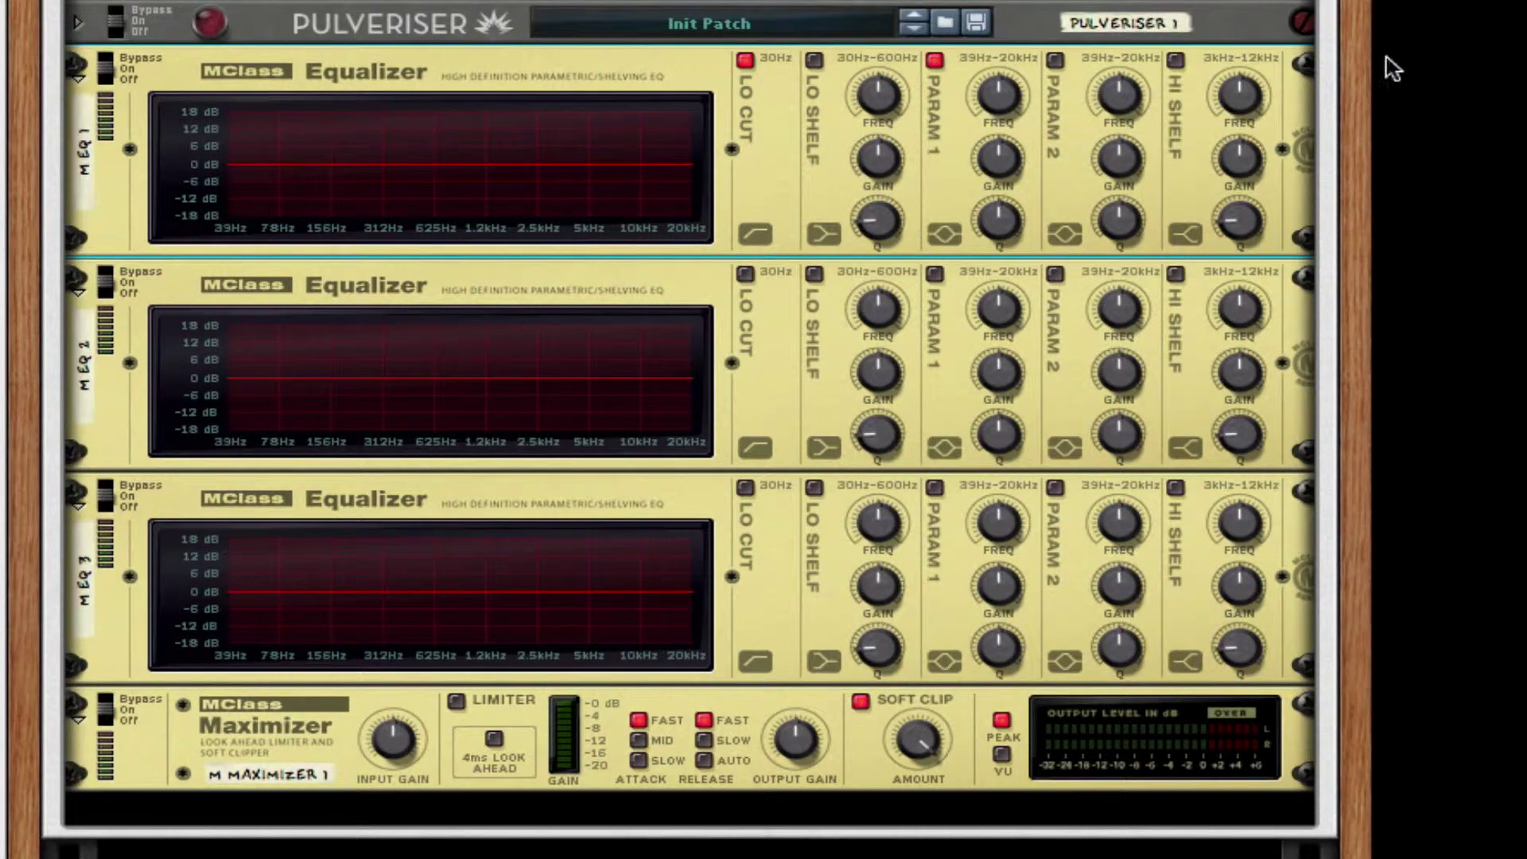
{"action": "left_click_drag", "start_coordinate": [1010, 107], "coordinate": [995, 217]}
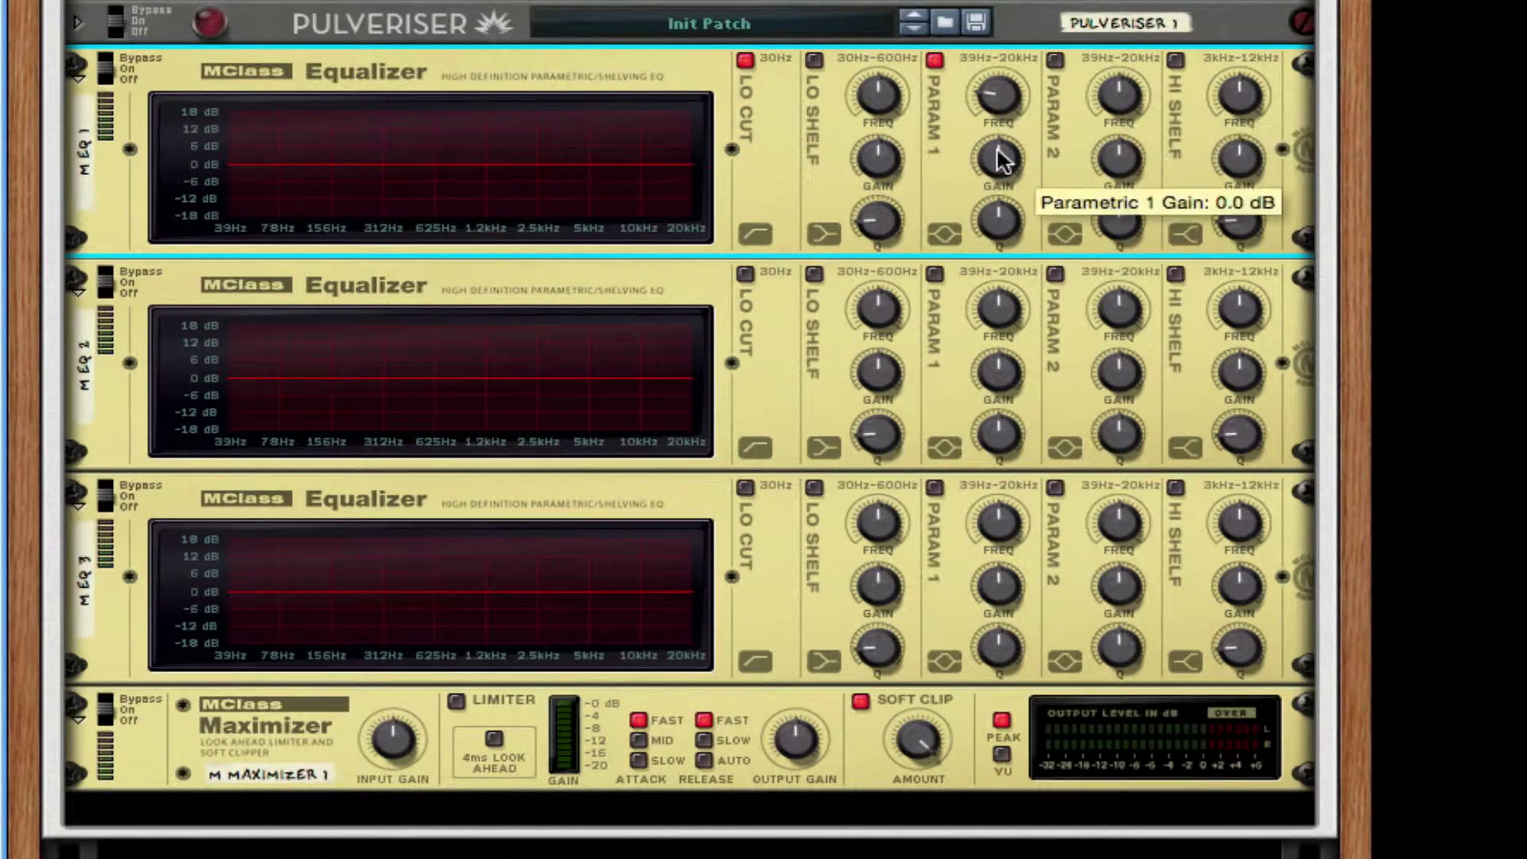
{"action": "left_click_drag", "start_coordinate": [1000, 159], "coordinate": [1018, 373]}
{"action": "left_click_drag", "start_coordinate": [999, 222], "coordinate": [1002, 199]}
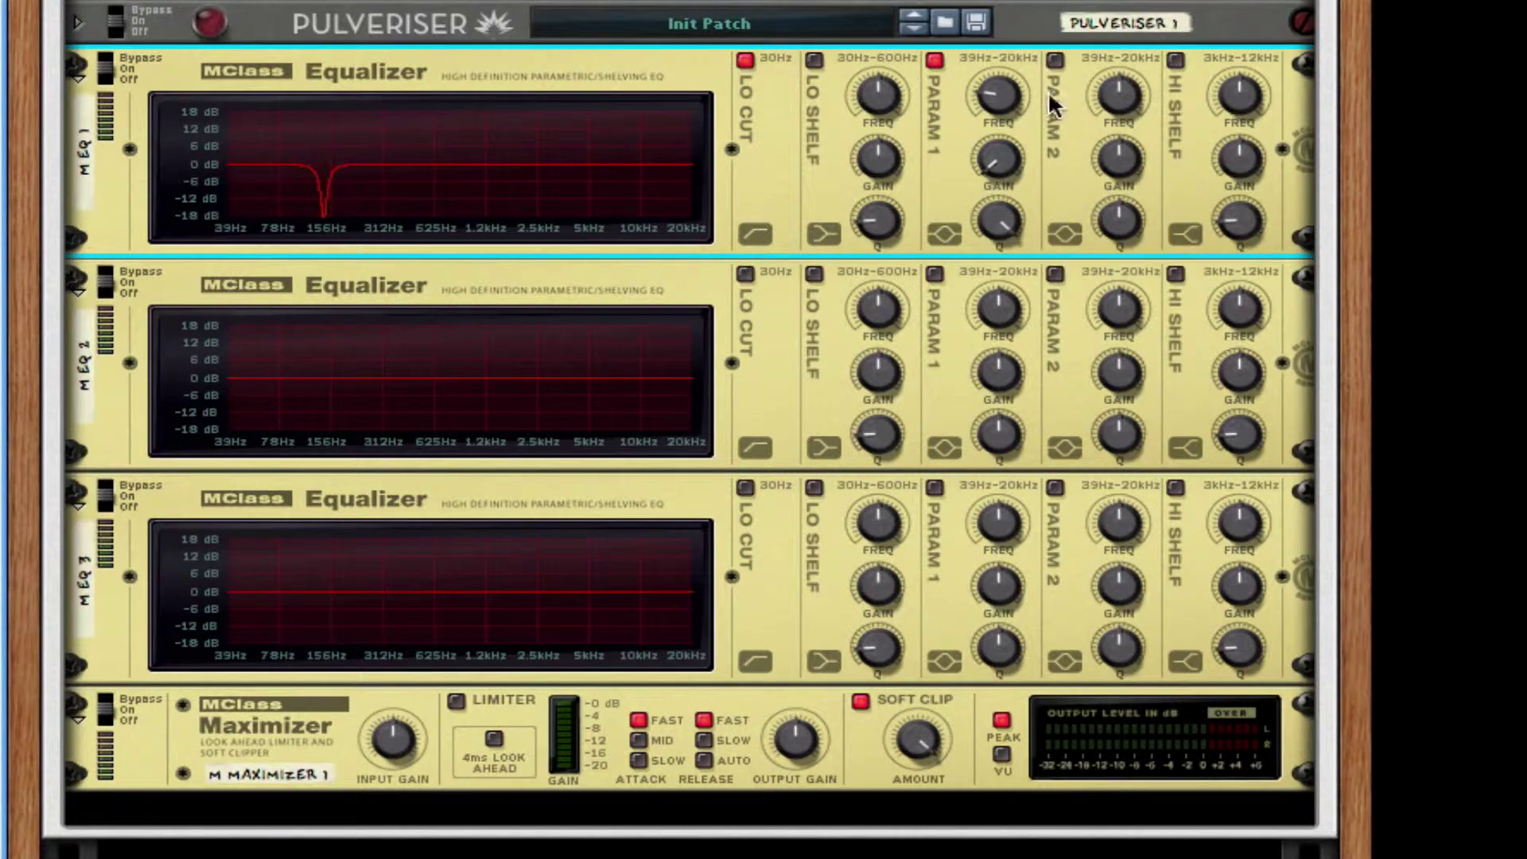
Enable Param 2 on M EQ 1 and make it a narrow cut of about -18 dB at 232.6 Hz
{"action": "left_click", "coordinate": [1055, 60]}
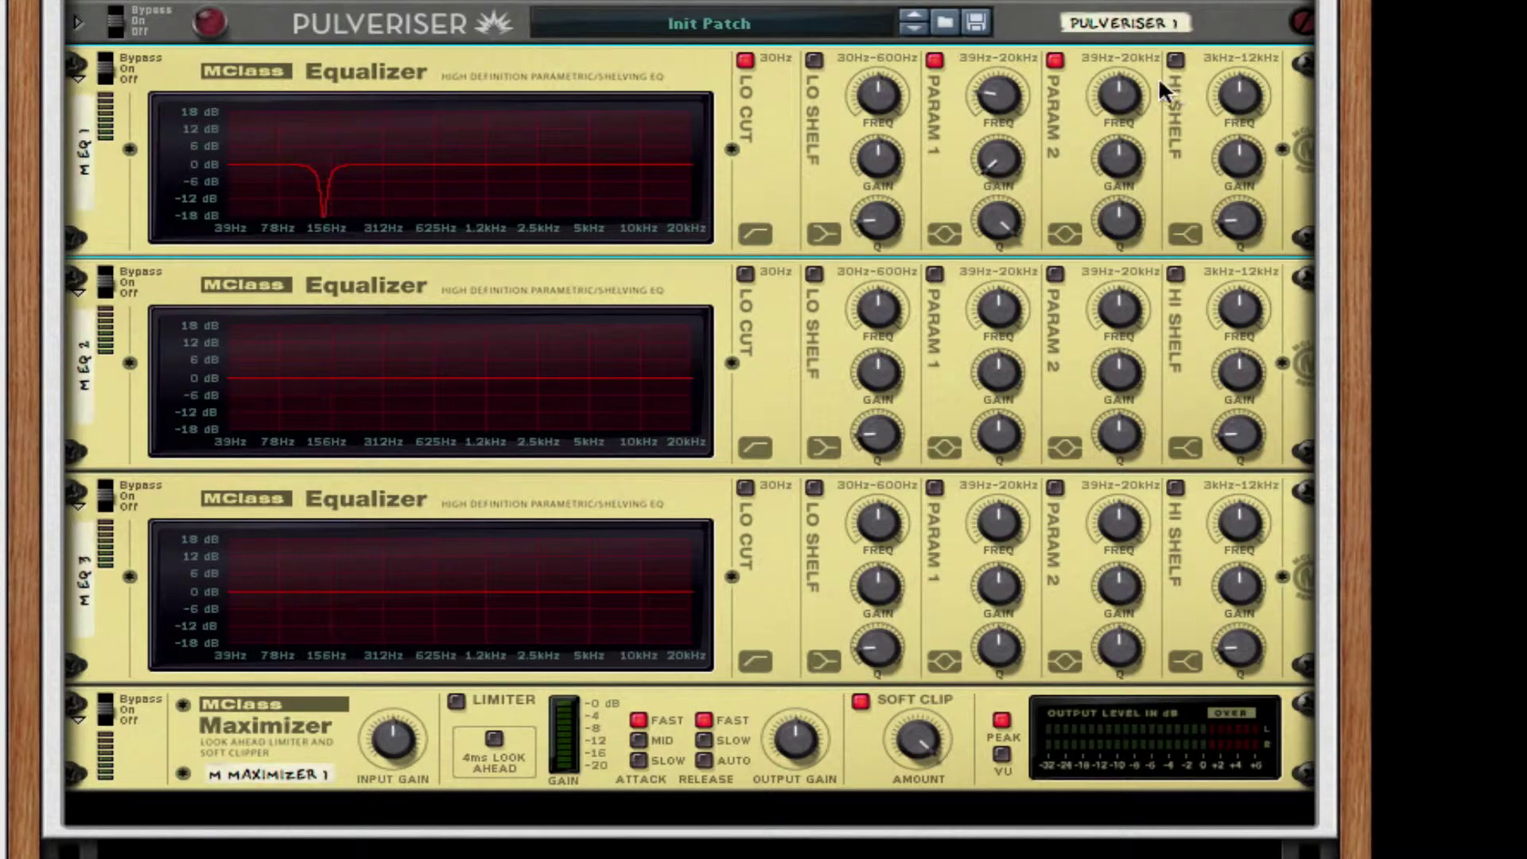
{"action": "left_click_drag", "start_coordinate": [1124, 117], "coordinate": [1126, 173]}
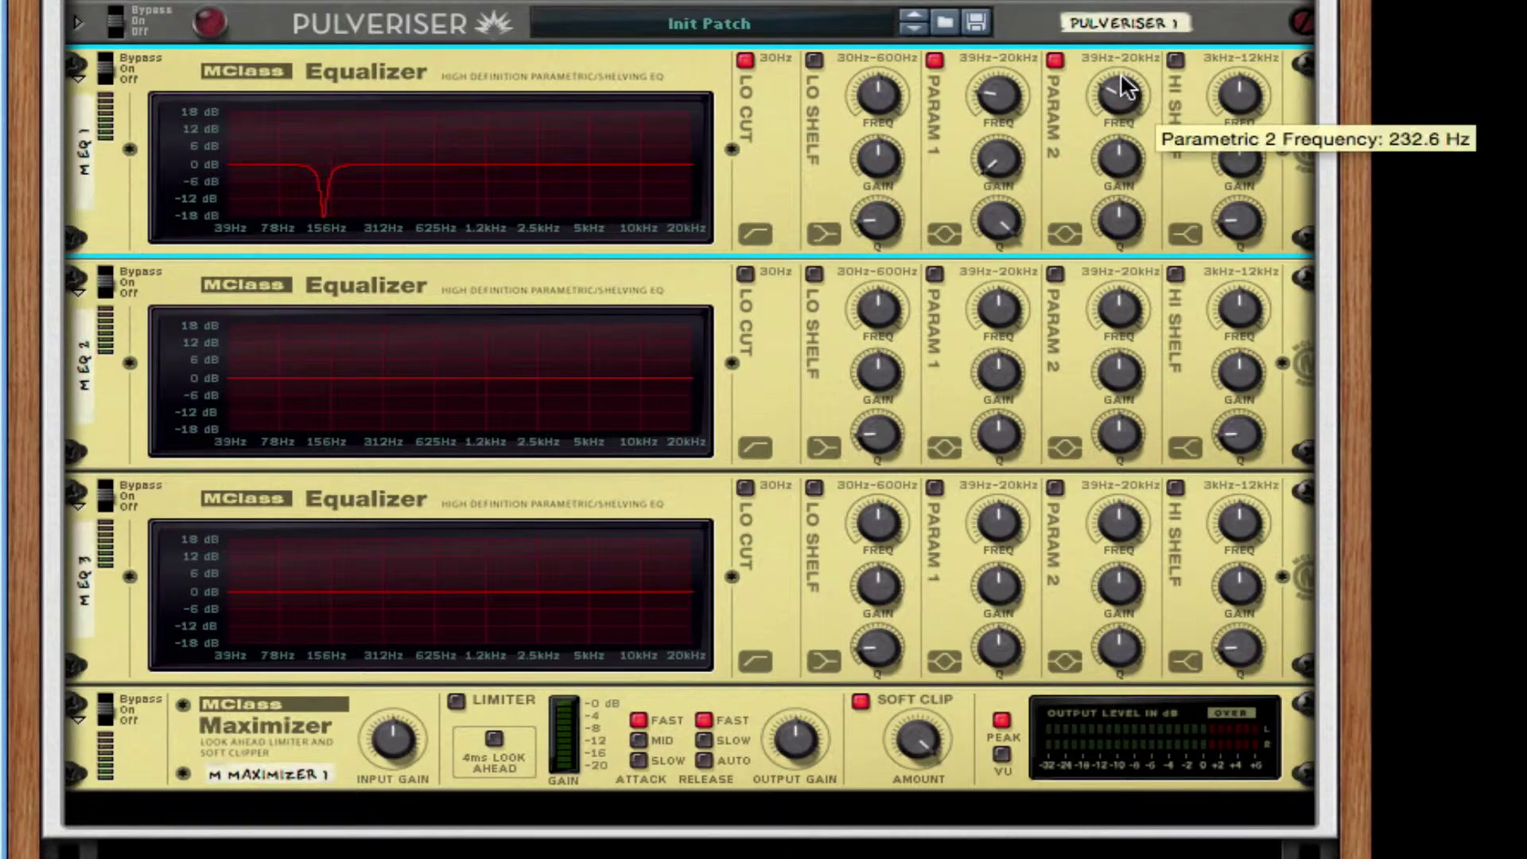
{"action": "mouse_move", "coordinate": [1121, 159]}
{"action": "left_mouse_down"}
{"action": "mouse_move", "coordinate": [1121, 206]}
{"action": "mouse_move", "coordinate": [1119, 187]}
{"action": "left_mouse_up"}
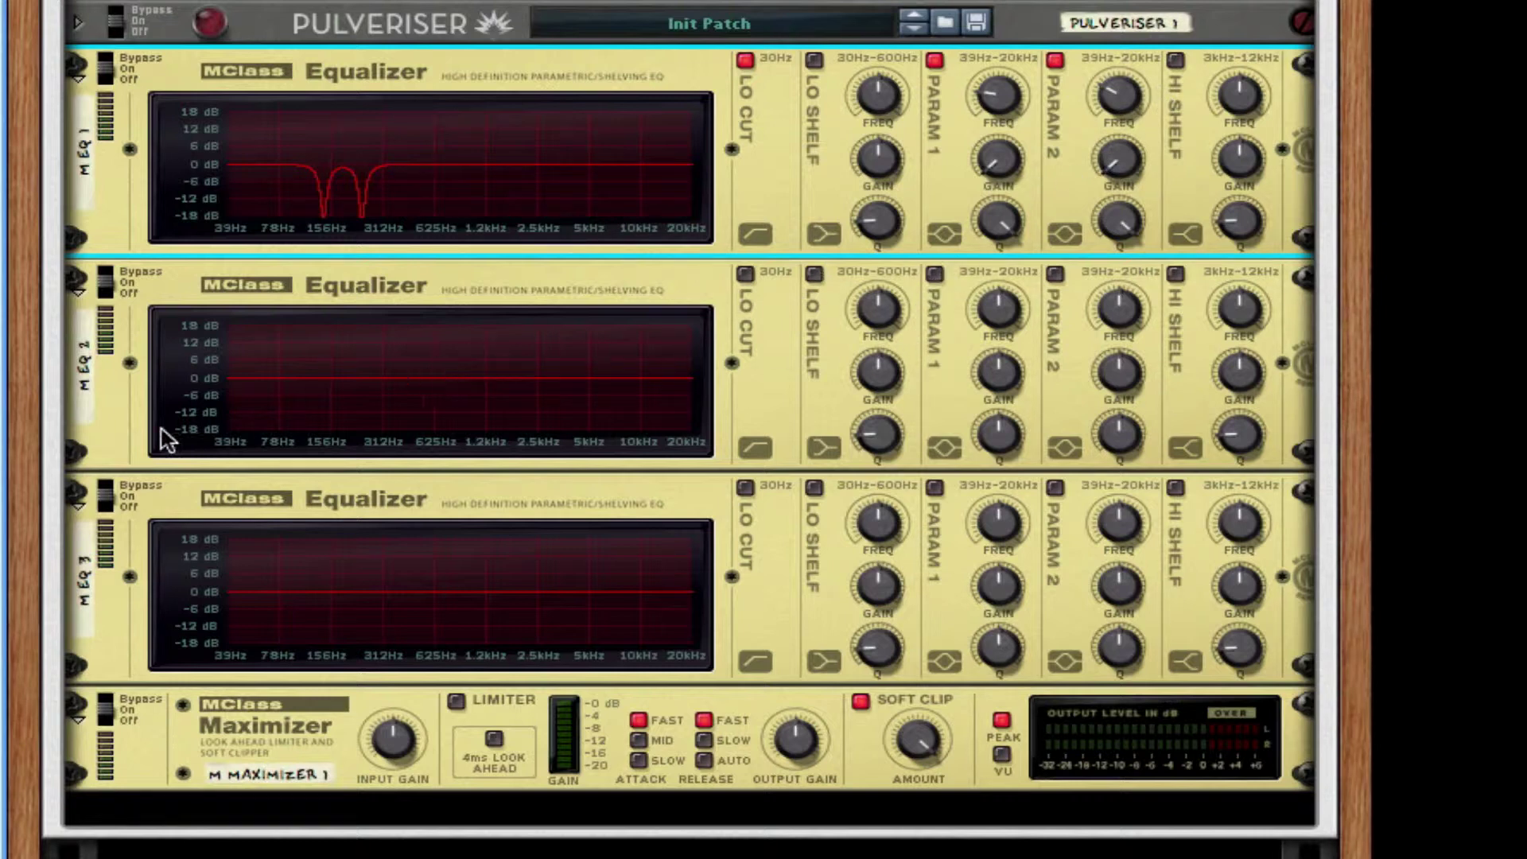
Enable Param 1 on M EQ 2 and set it to the lowest frequency, about 39 Hz, with minimum gain and maximum Q
{"action": "left_click", "coordinate": [936, 274]}
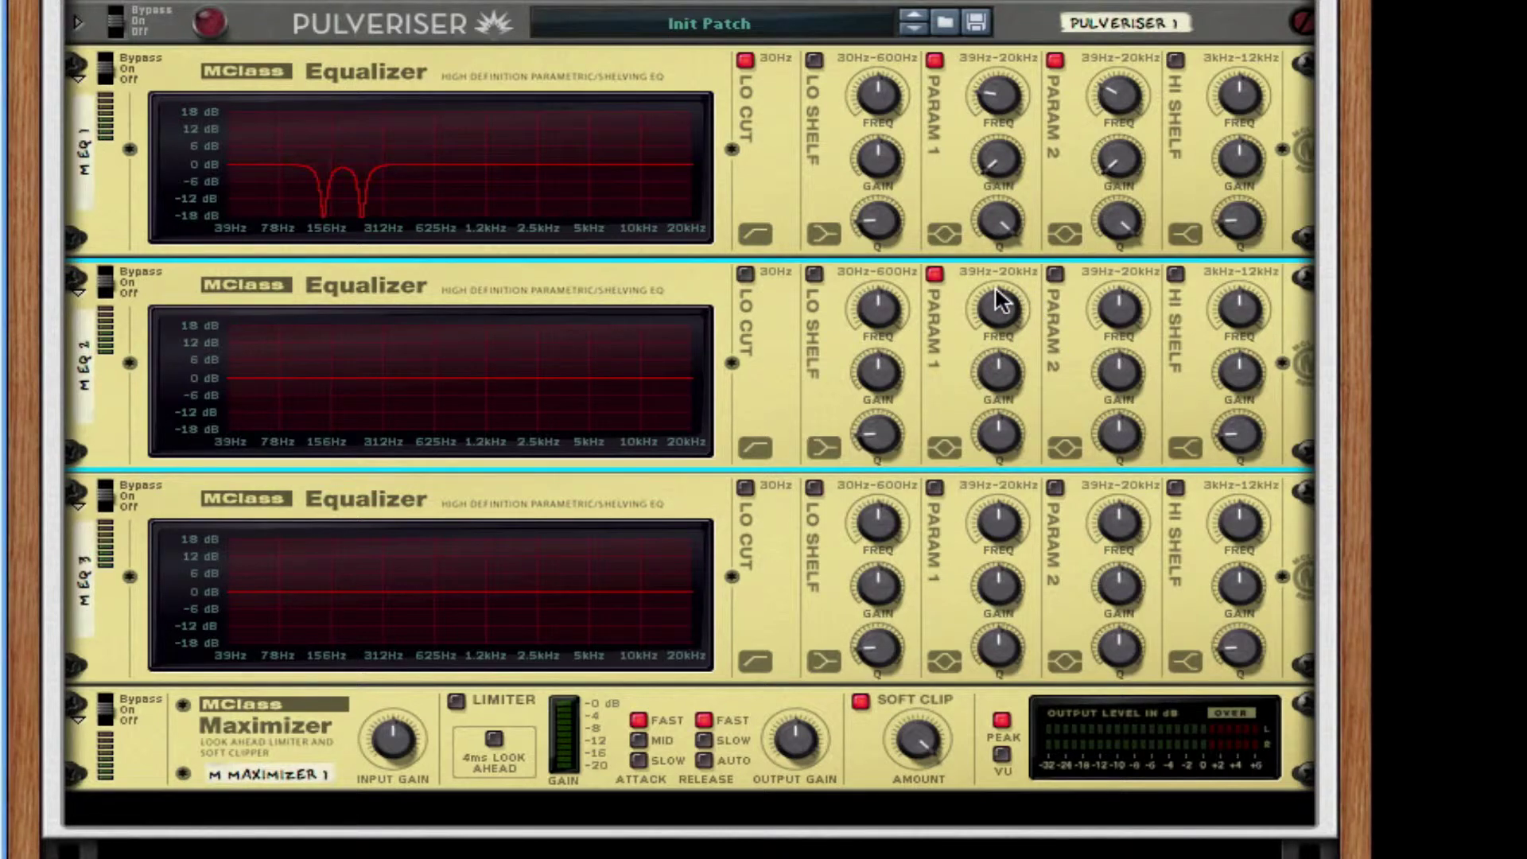
{"action": "mouse_move", "coordinate": [999, 304]}
{"action": "left_click_drag", "start_coordinate": [999, 304], "coordinate": [1040, 794]}
{"action": "left_click_drag", "start_coordinate": [1000, 373], "coordinate": [1040, 756]}
{"action": "mouse_move", "coordinate": [985, 431]}
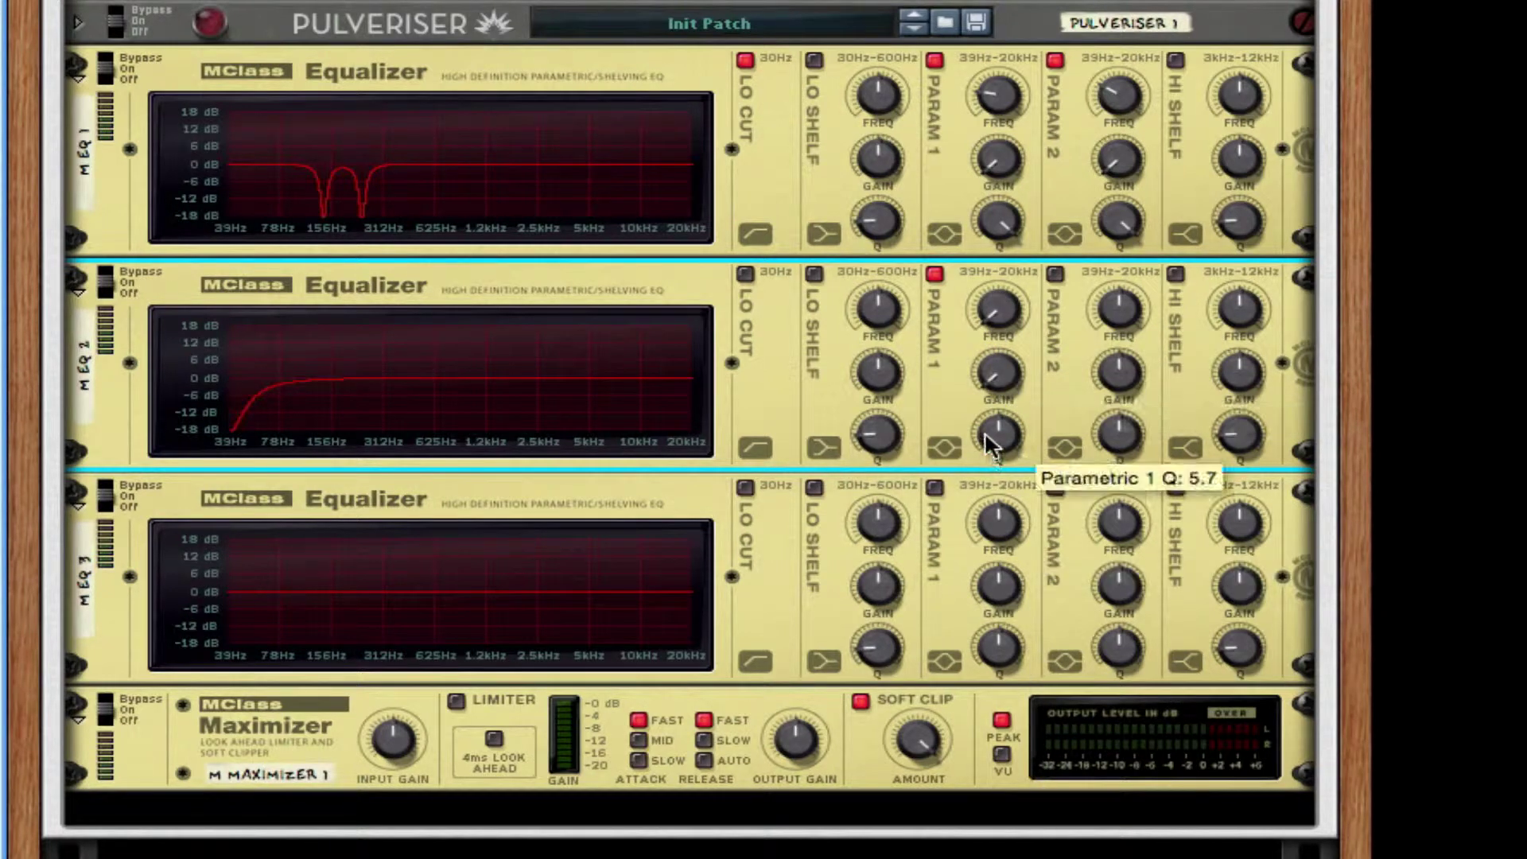
{"action": "left_click_drag", "start_coordinate": [985, 432], "coordinate": [985, 573]}
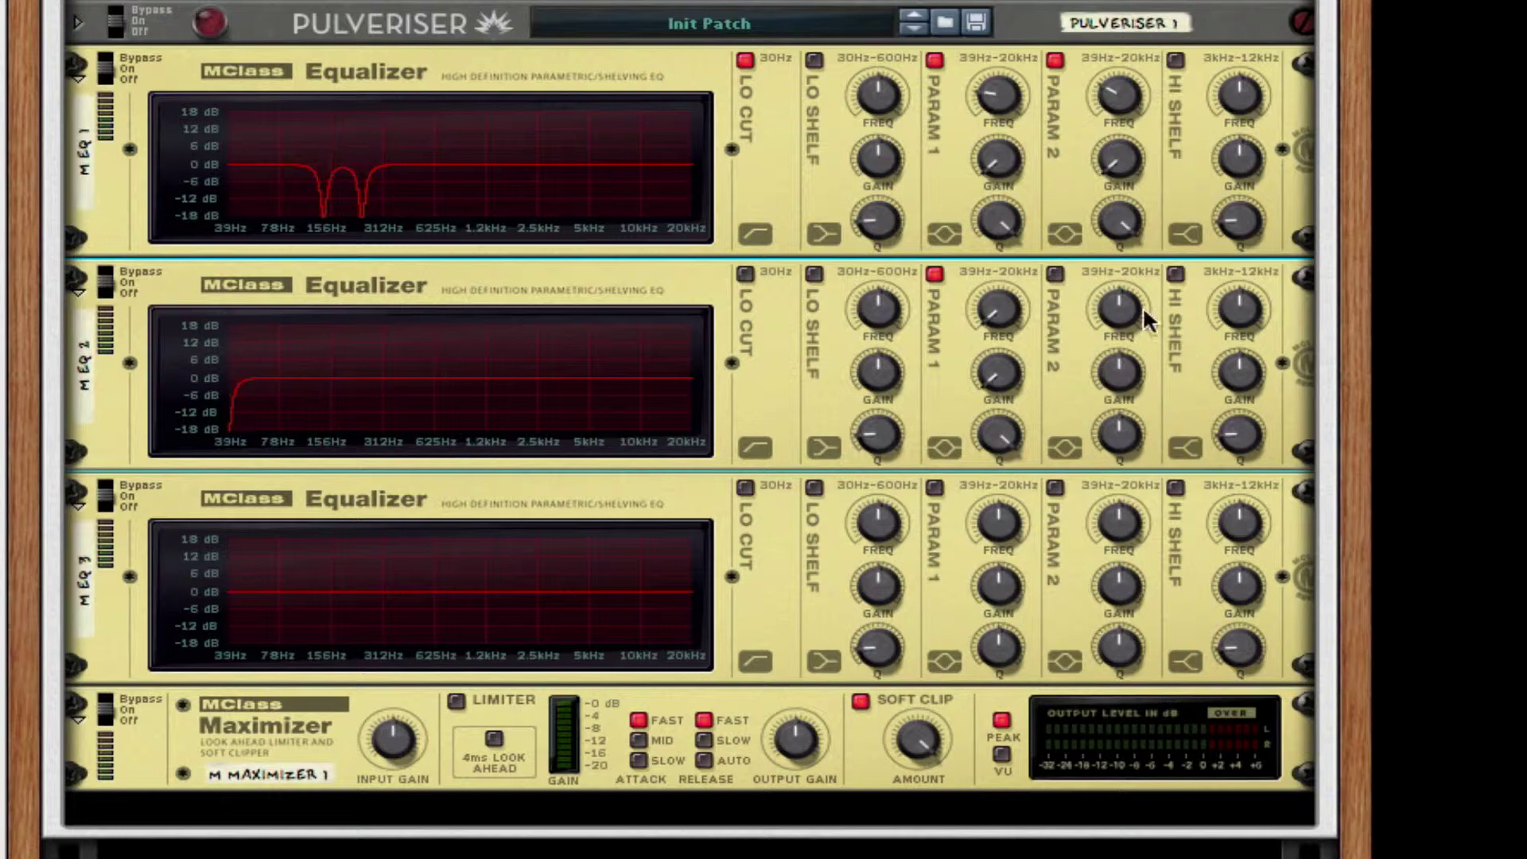
Enable Param 2 on M EQ 2 as a narrow cut of about -18 dB around 182 Hz with high Q
{"action": "left_click", "coordinate": [1056, 273]}
{"action": "left_click_drag", "start_coordinate": [1117, 310], "coordinate": [1108, 400]}
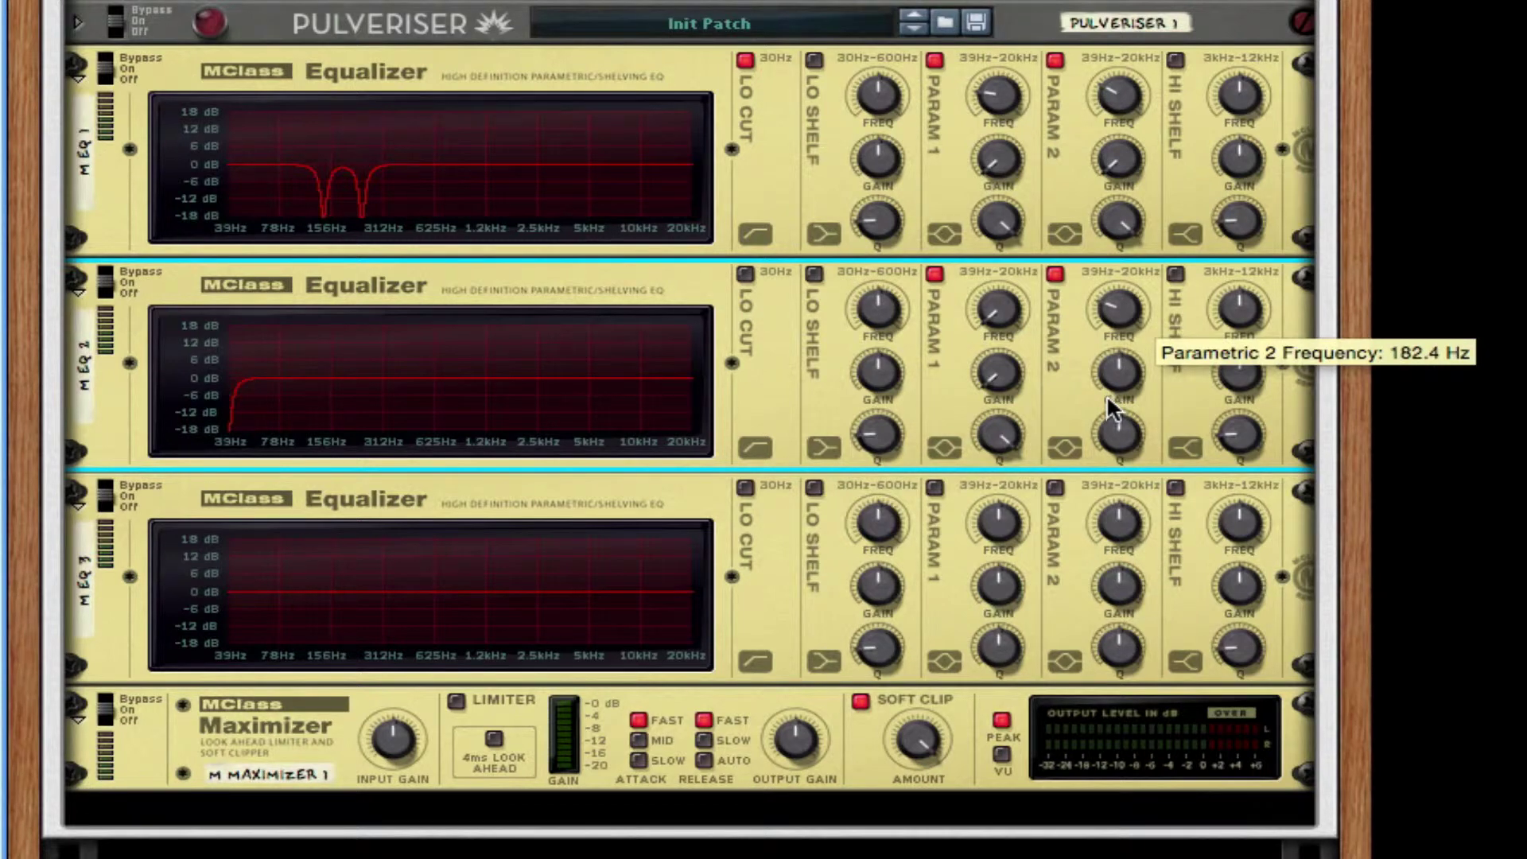
{"action": "left_click_drag", "start_coordinate": [1108, 398], "coordinate": [1126, 376]}
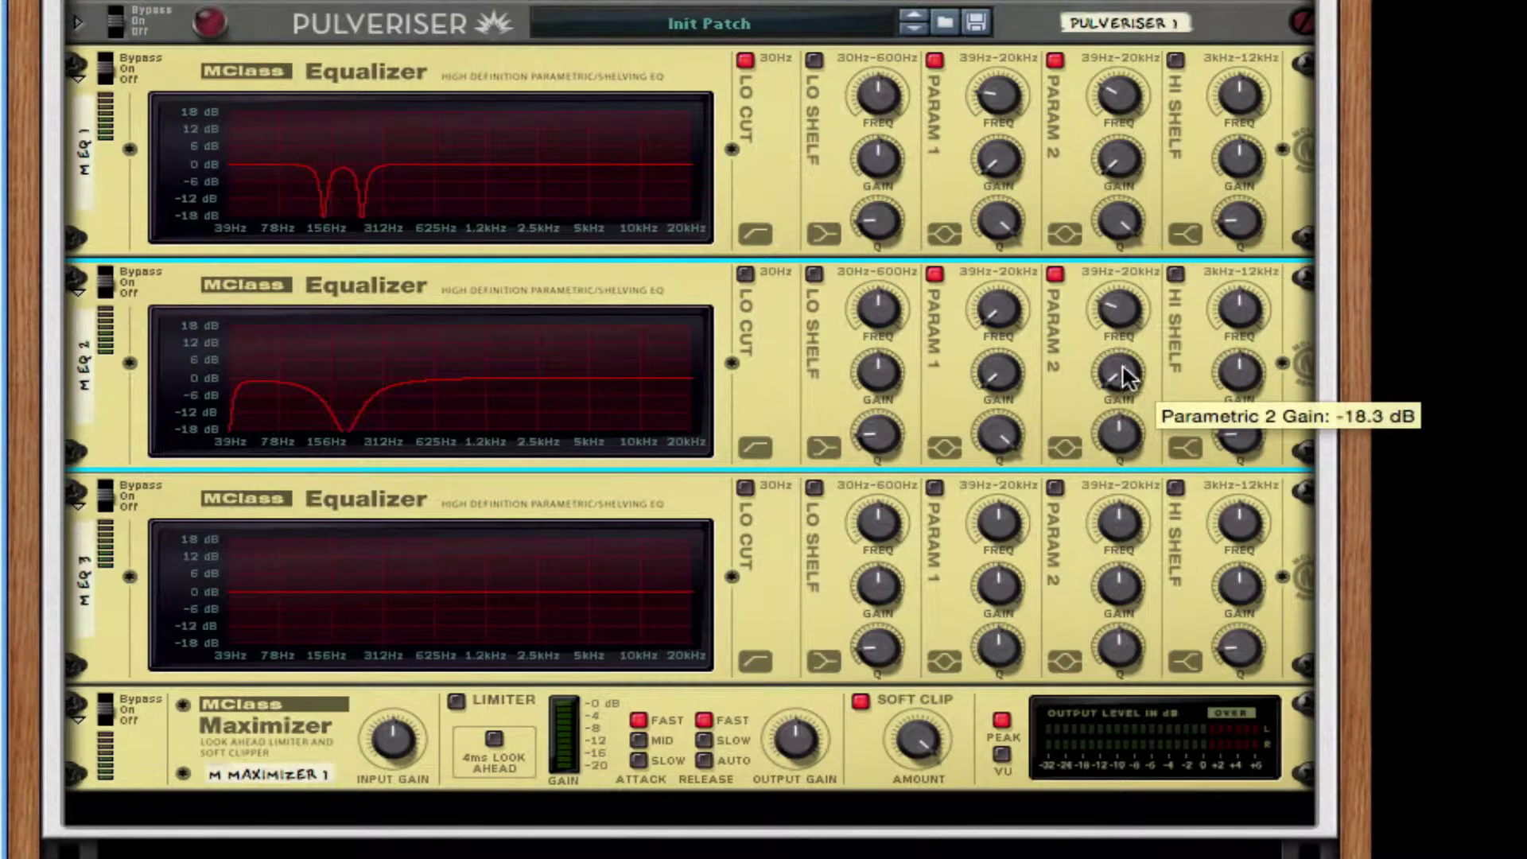
{"action": "left_click_drag", "start_coordinate": [1120, 437], "coordinate": [1121, 428]}
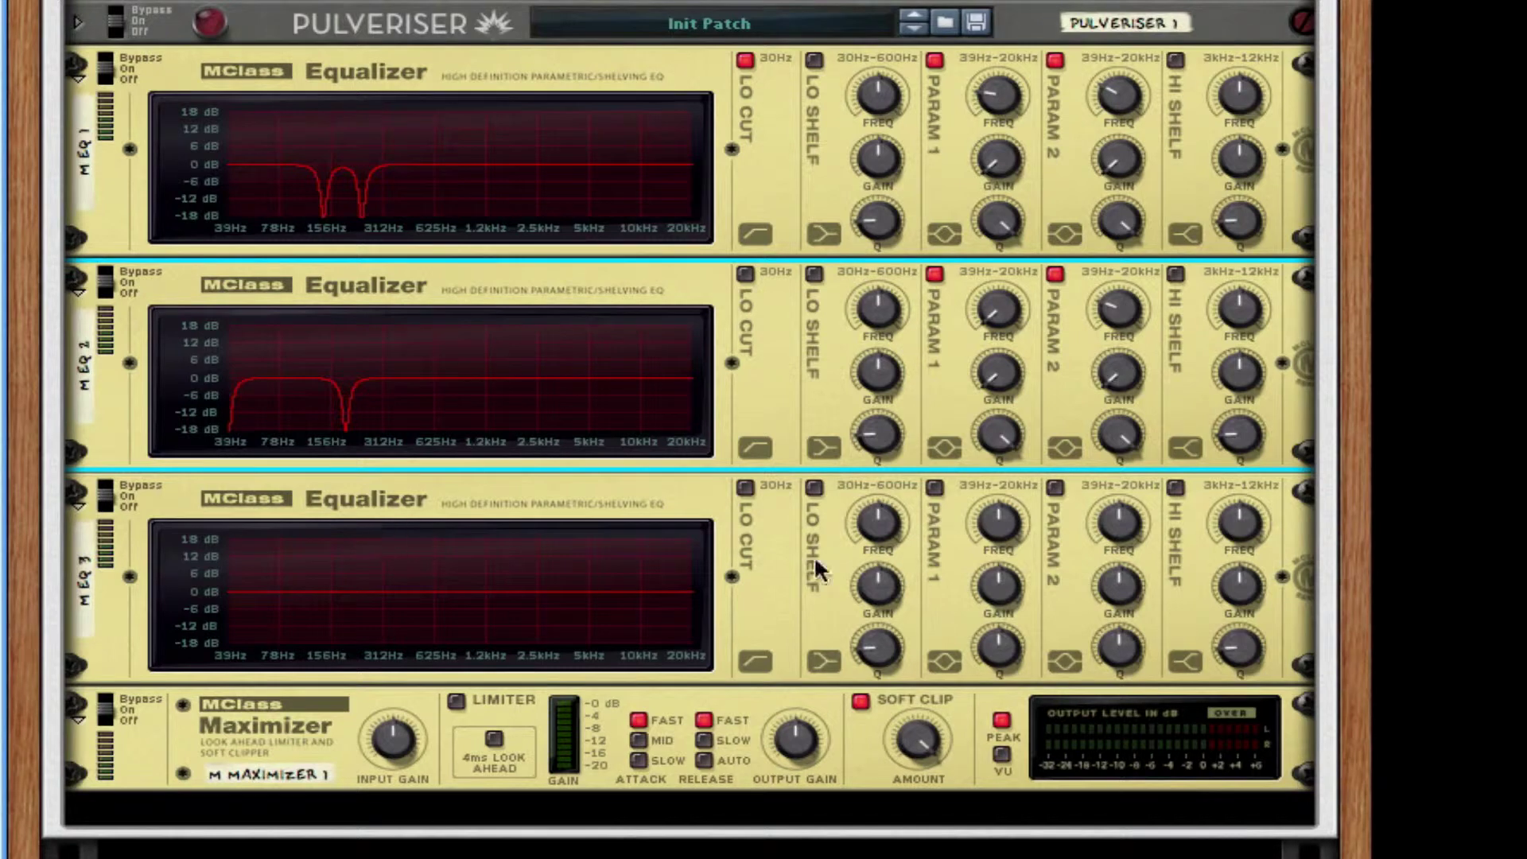
Boost M EQ 3's Param 1 by about 18 dB between 312 and 625 Hz, and lower the Maximizer's output gain
{"action": "left_click", "coordinate": [934, 487]}
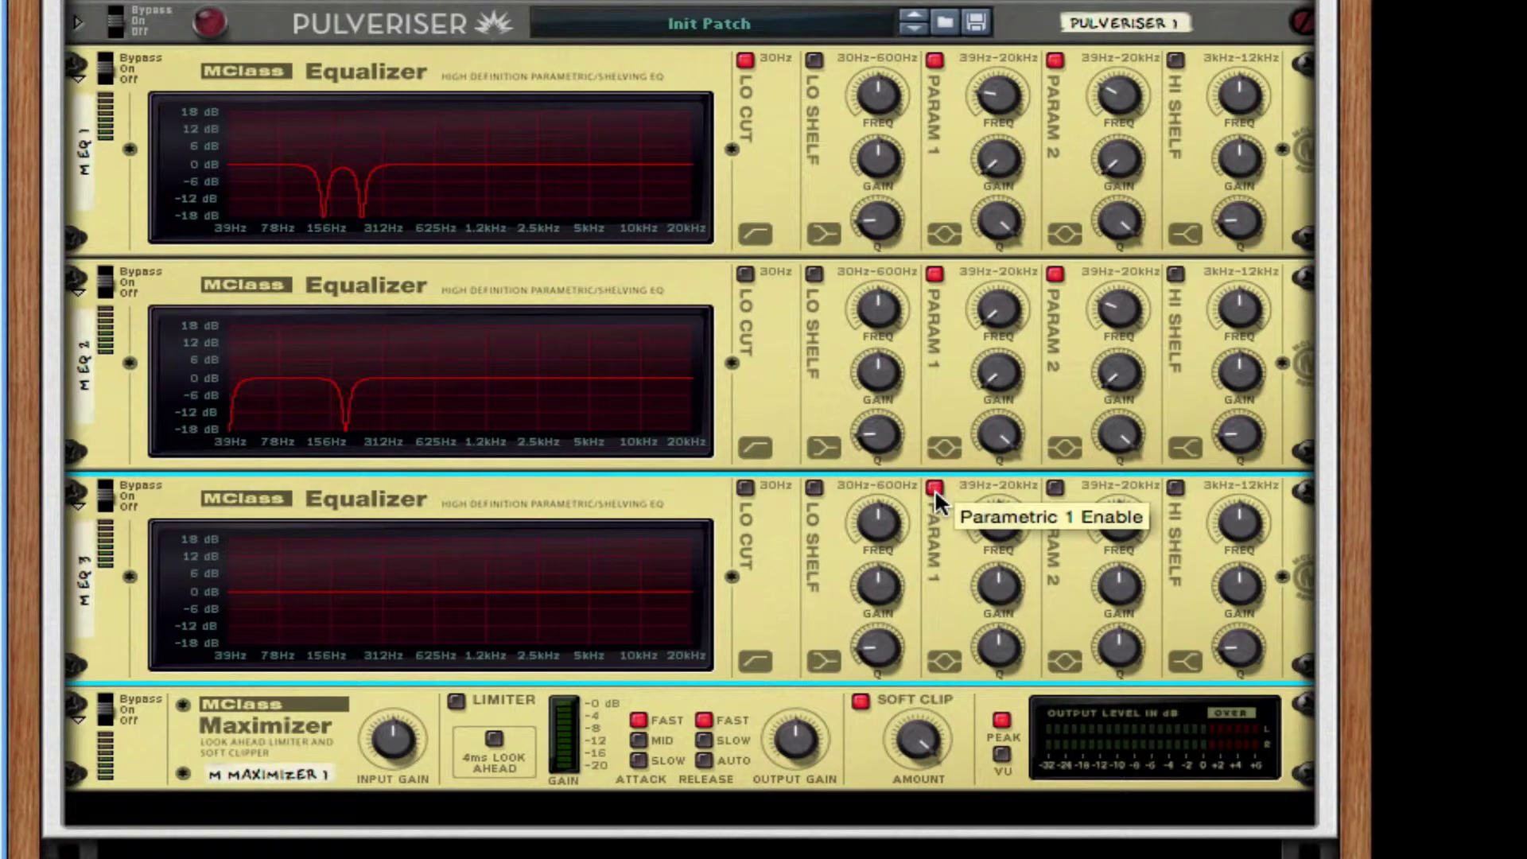
{"action": "left_click_drag", "start_coordinate": [1001, 593], "coordinate": [1001, 548]}
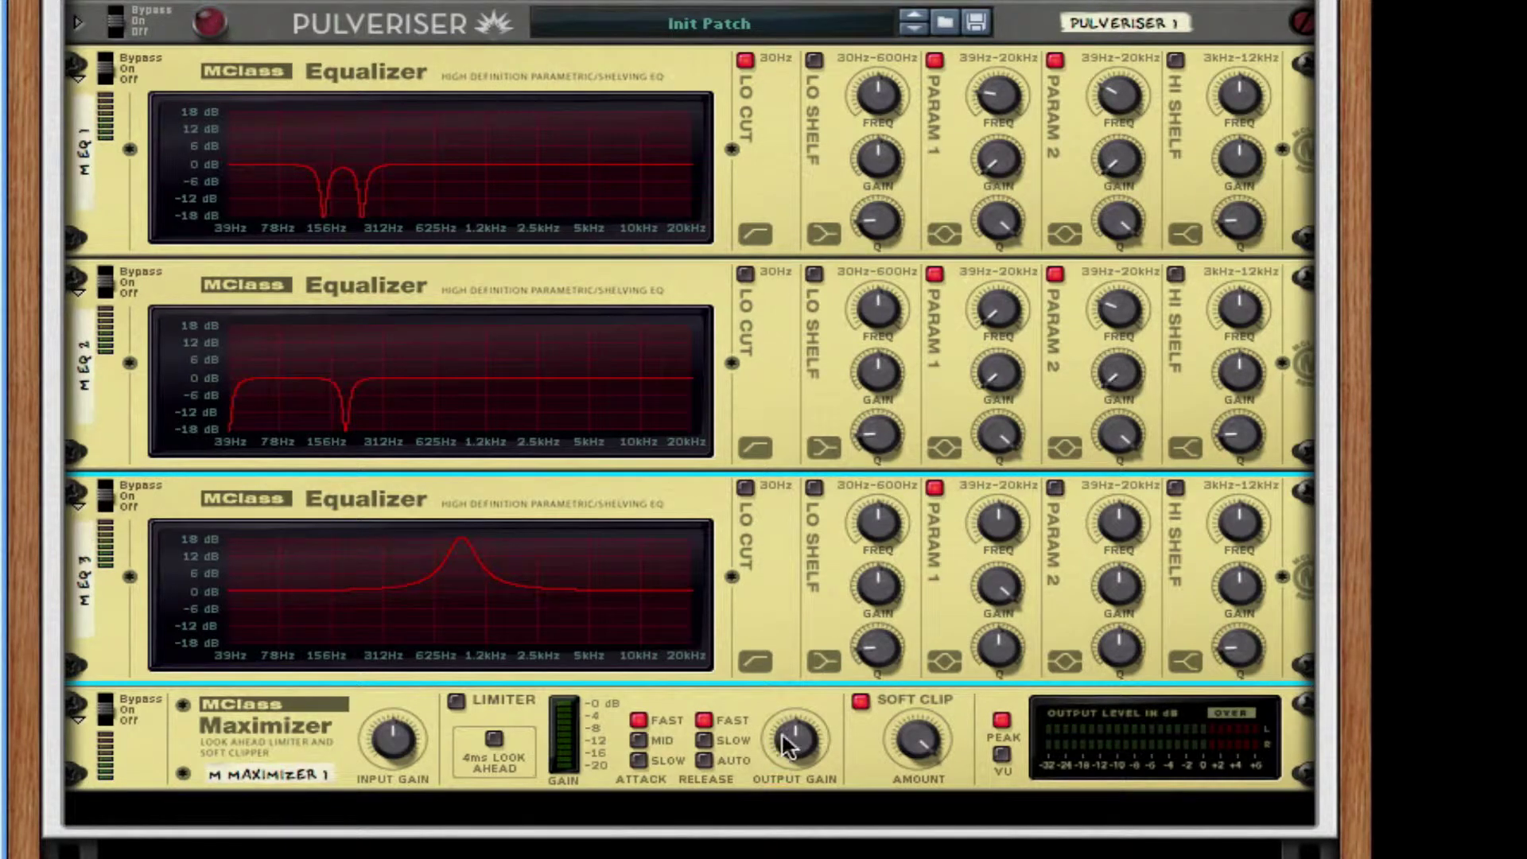
{"action": "left_click_drag", "start_coordinate": [782, 740], "coordinate": [781, 787]}
{"action": "left_click_drag", "start_coordinate": [993, 517], "coordinate": [913, 559]}
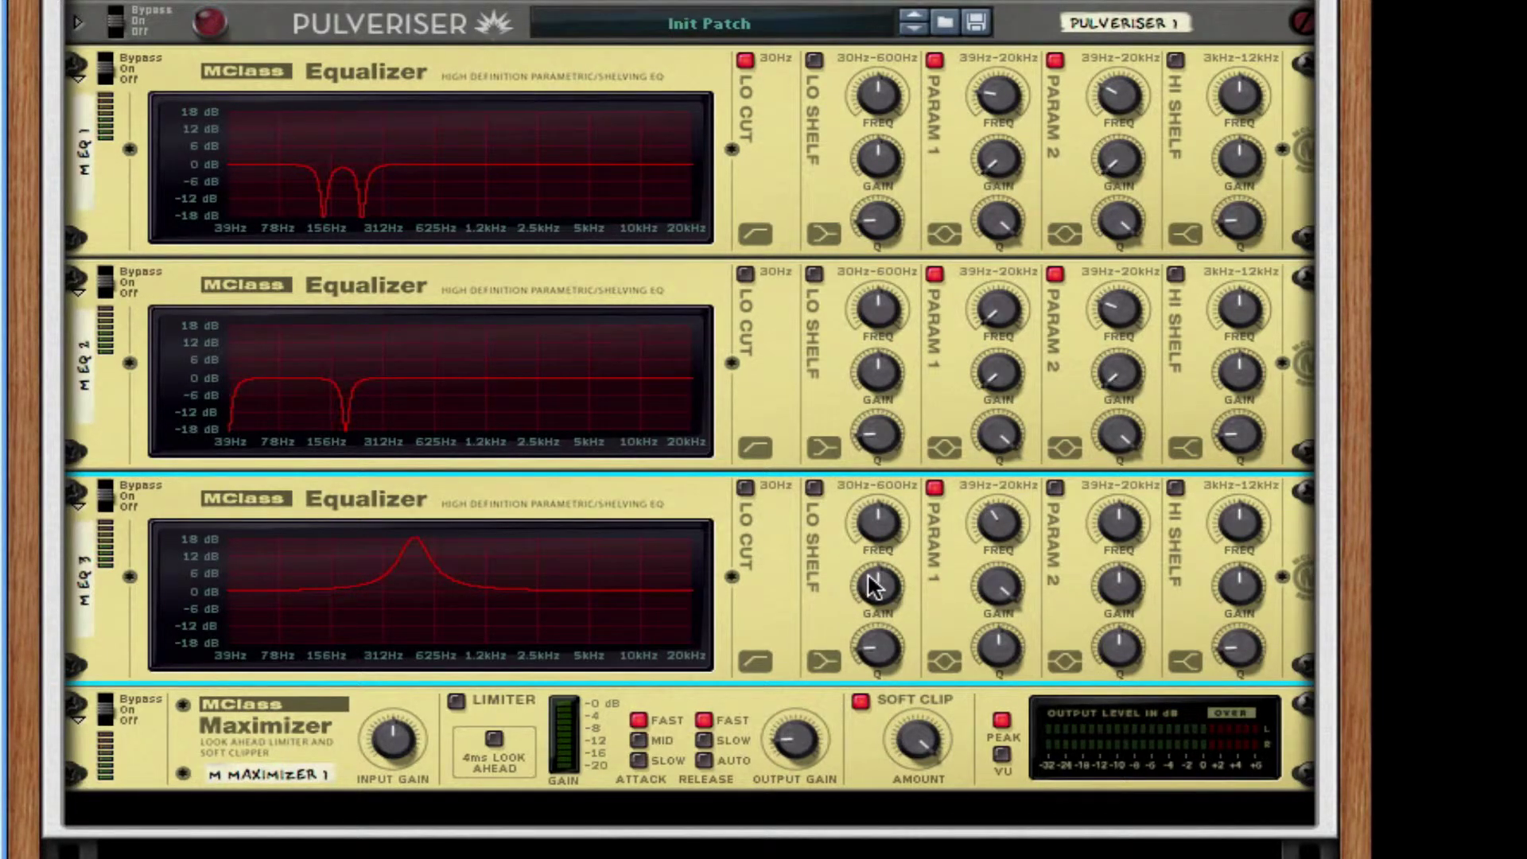
{"action": "mouse_move", "coordinate": [873, 586]}
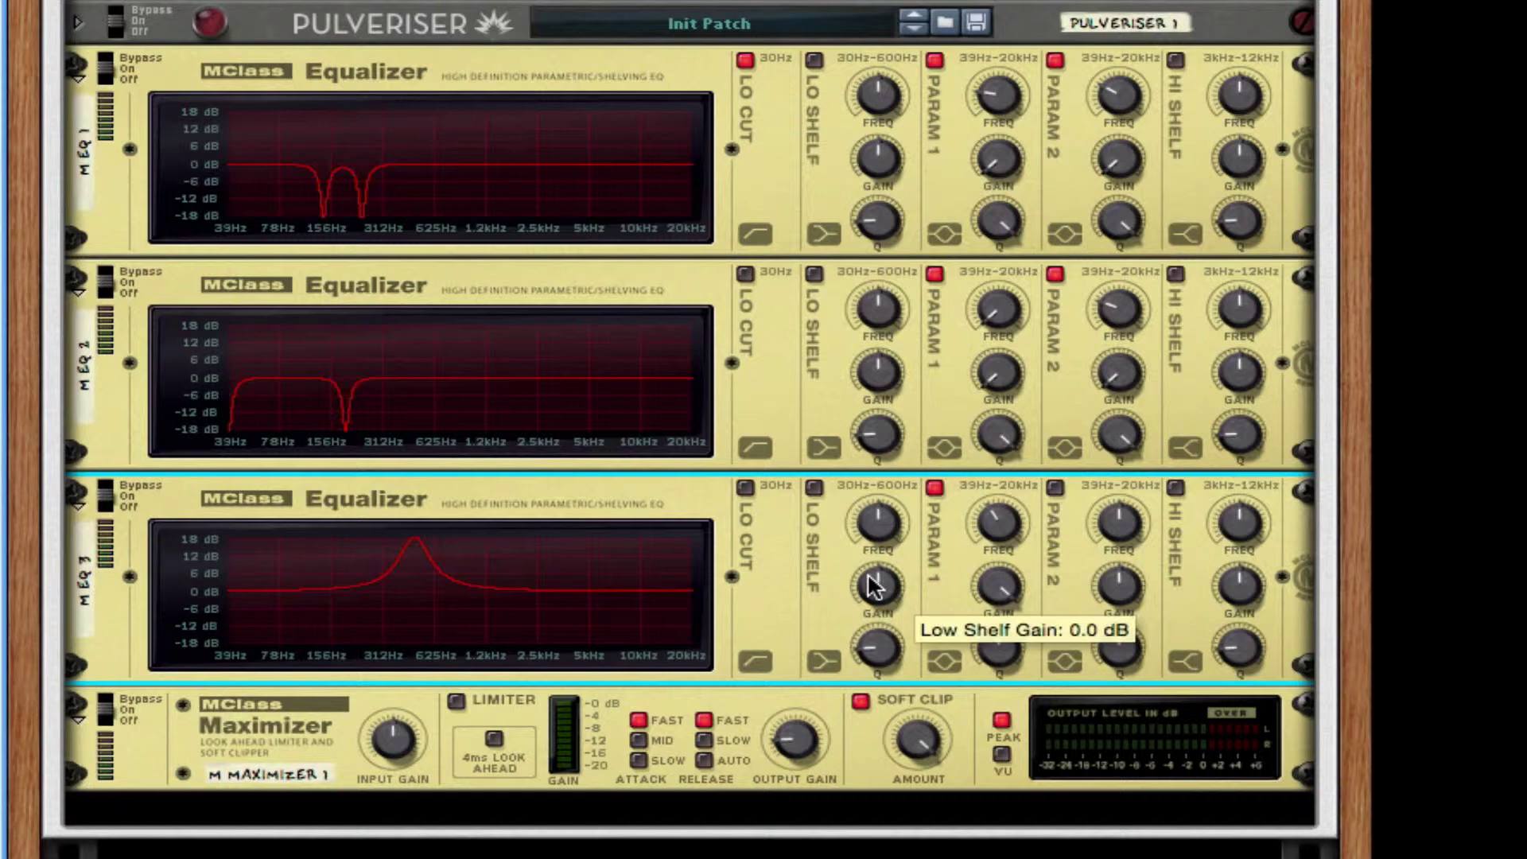
Show the Combinator's programmer with its devices hidden, and select M EQ 3 for modulation routing
{"action": "scroll", "coordinate": [851, 409], "scroll_direction": "up", "scroll_amount": 15}
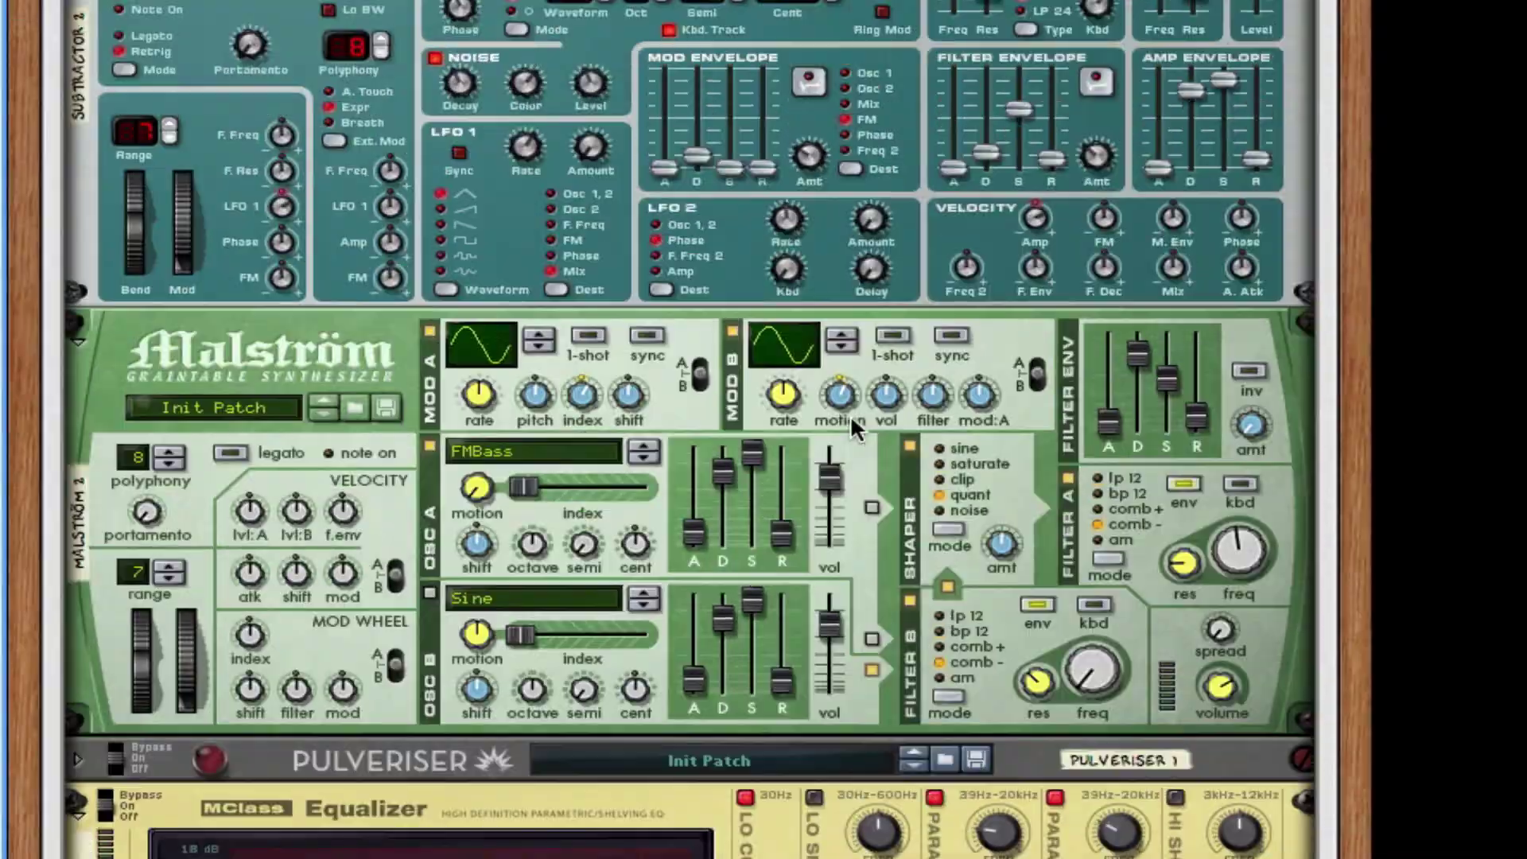
{"action": "scroll", "coordinate": [841, 447], "scroll_direction": "up", "scroll_amount": 20}
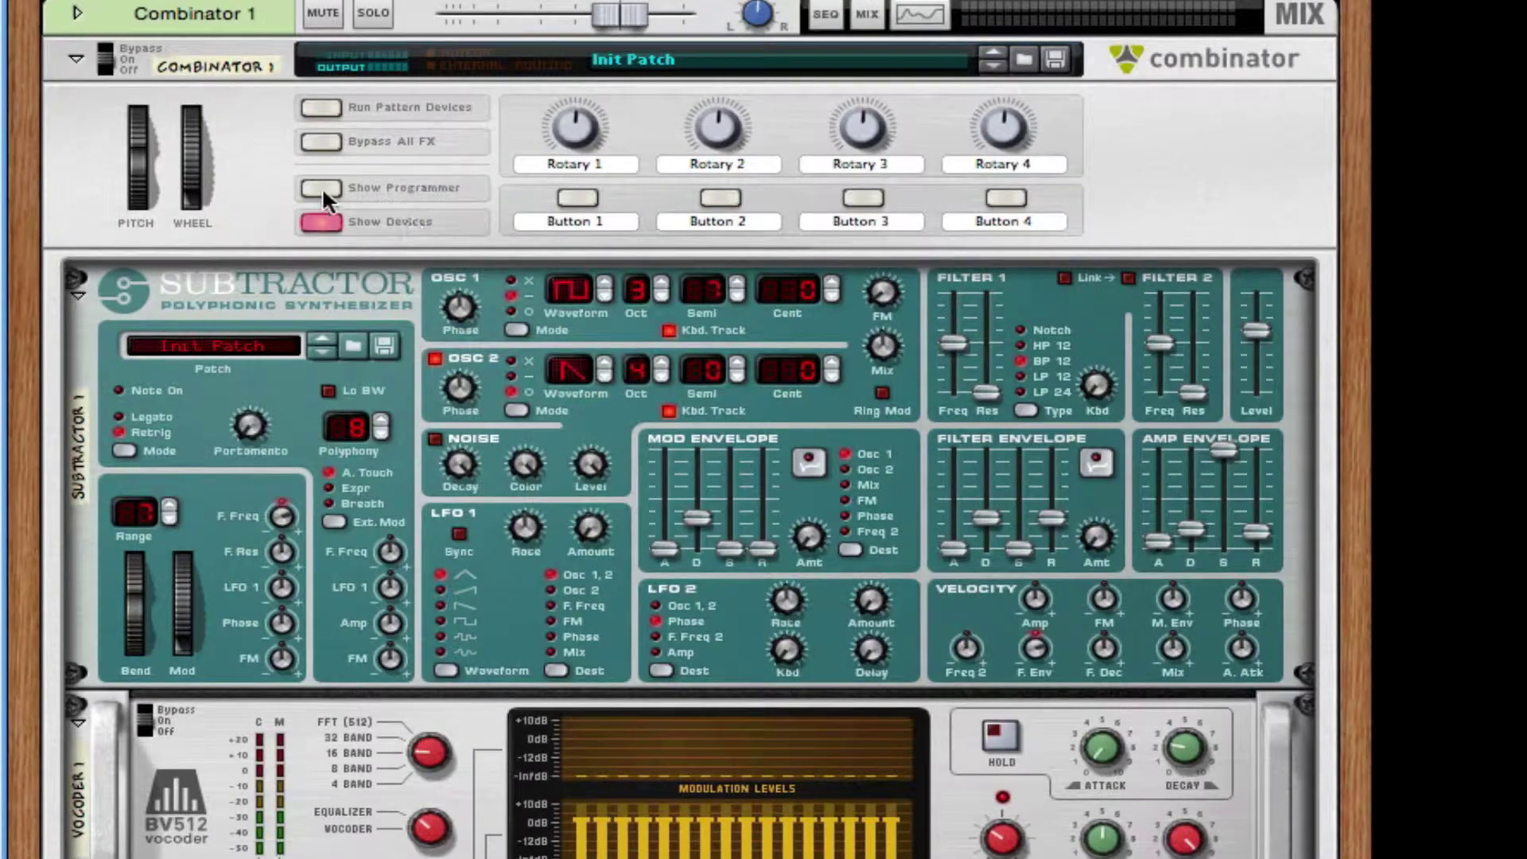
{"action": "left_click", "coordinate": [321, 188]}
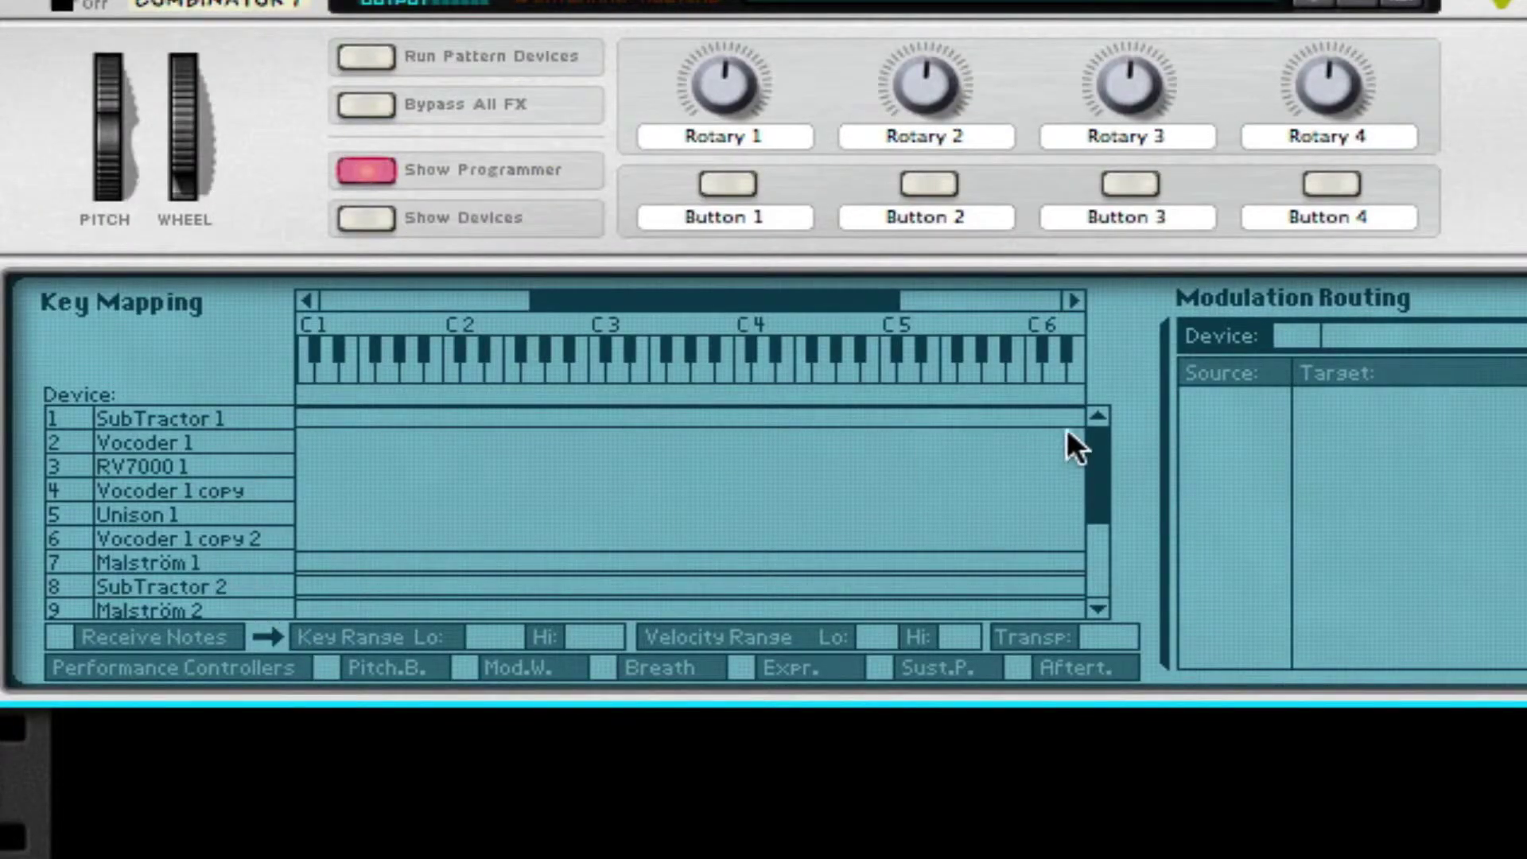
{"action": "left_click_drag", "start_coordinate": [1094, 447], "coordinate": [1098, 621]}
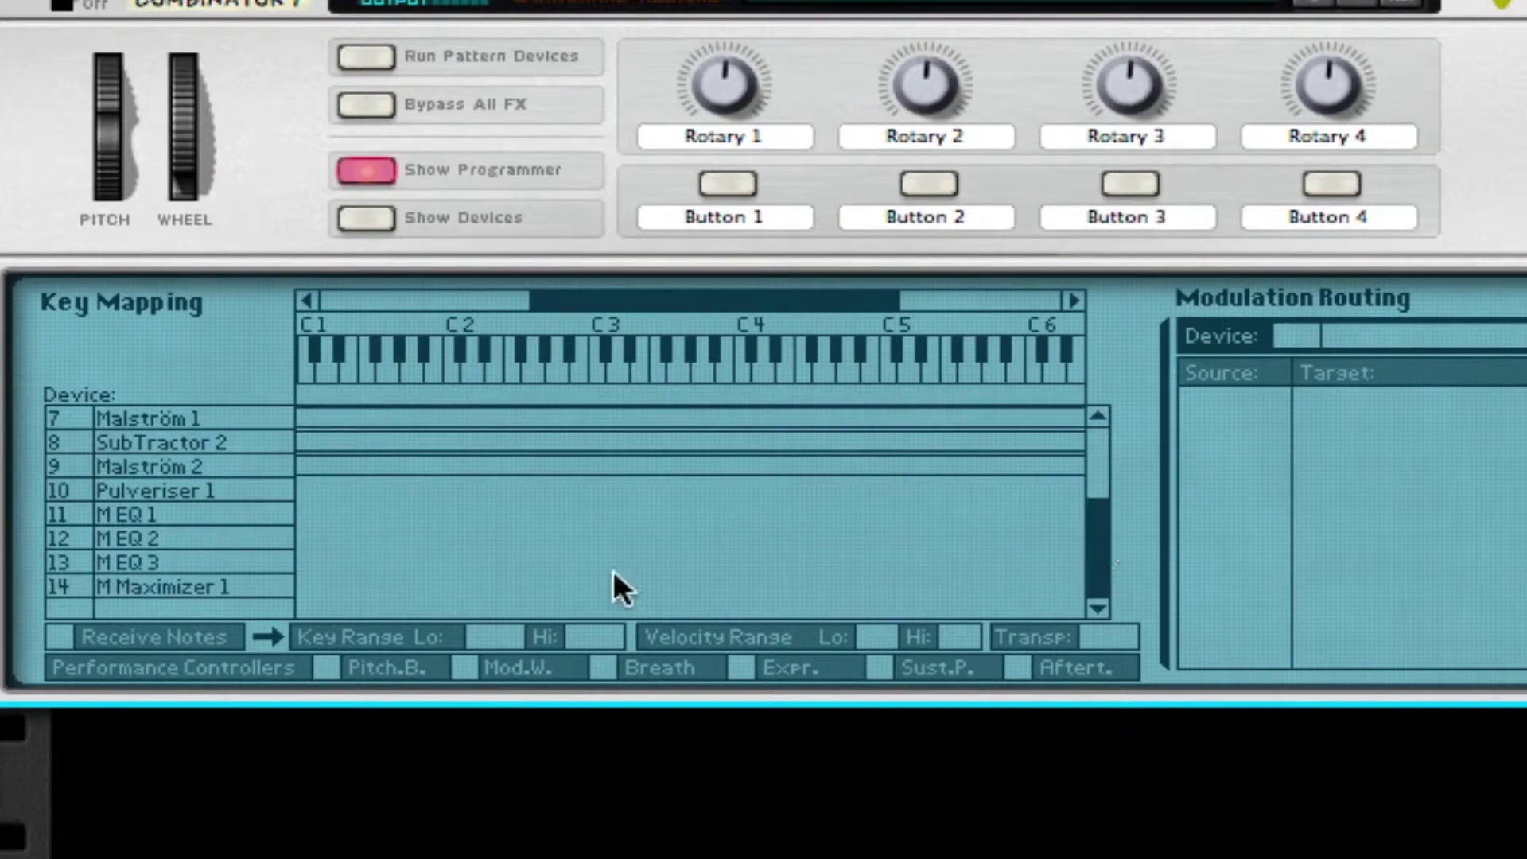
{"action": "left_click", "coordinate": [173, 561]}
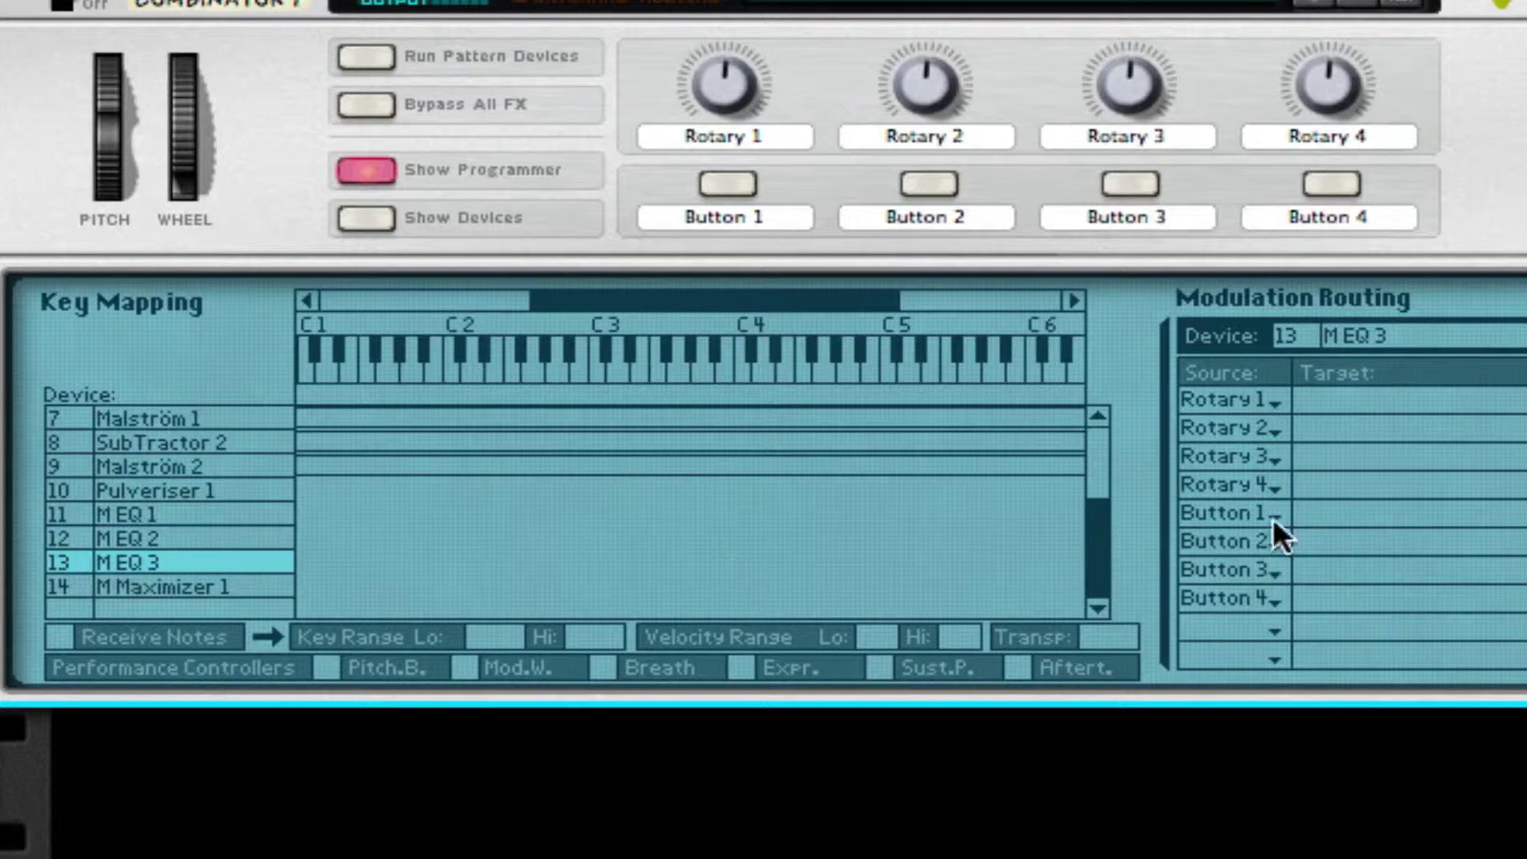
Route Button 1 to M EQ 3's Master Enabled target with a minimum of 1 and a maximum of 0
{"action": "left_click", "coordinate": [1311, 513]}
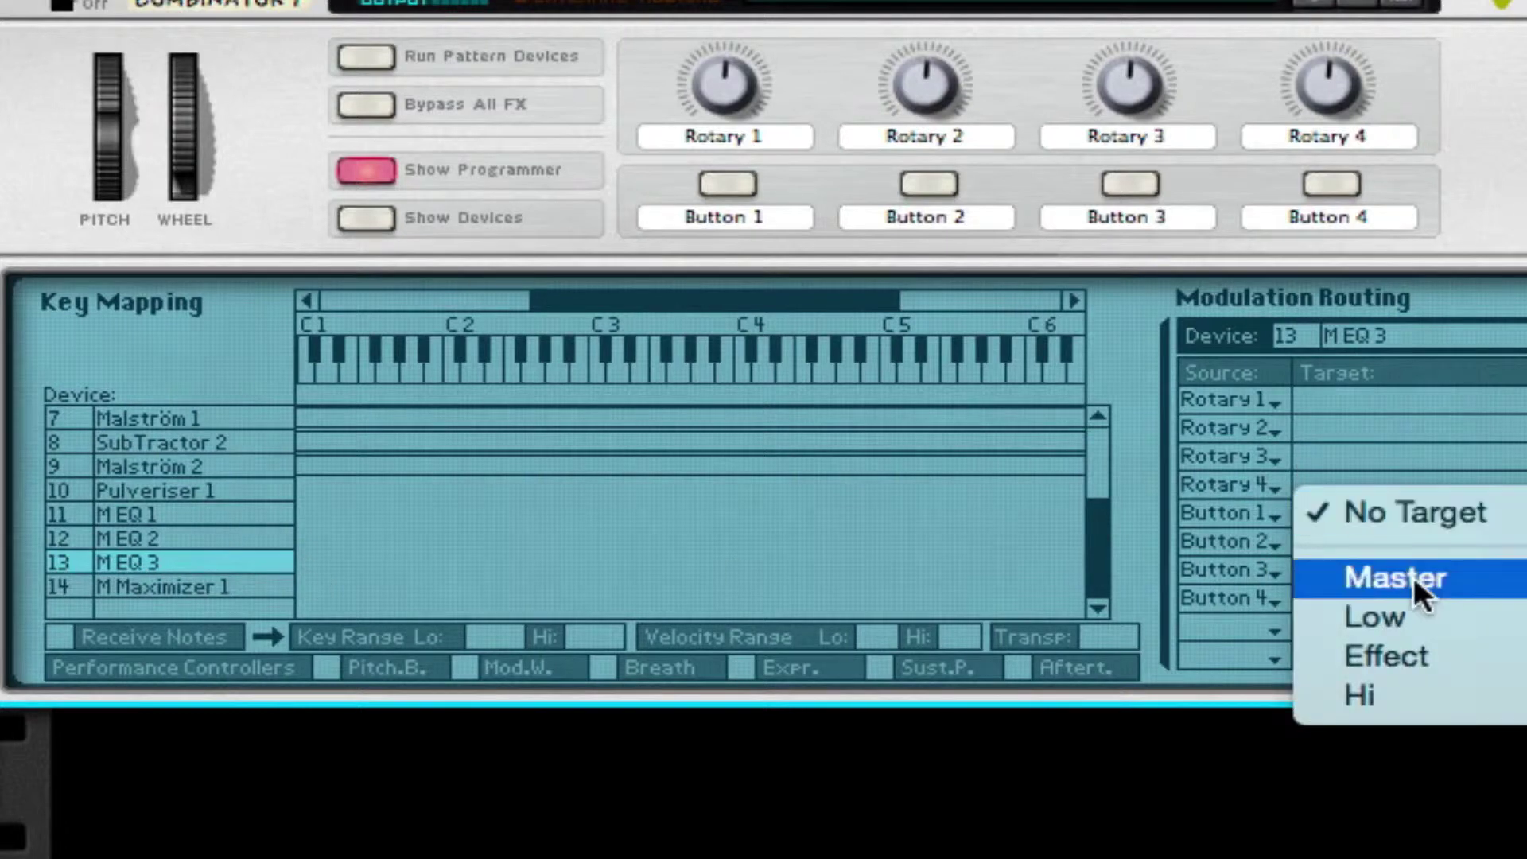
{"action": "mouse_move", "coordinate": [1414, 576]}
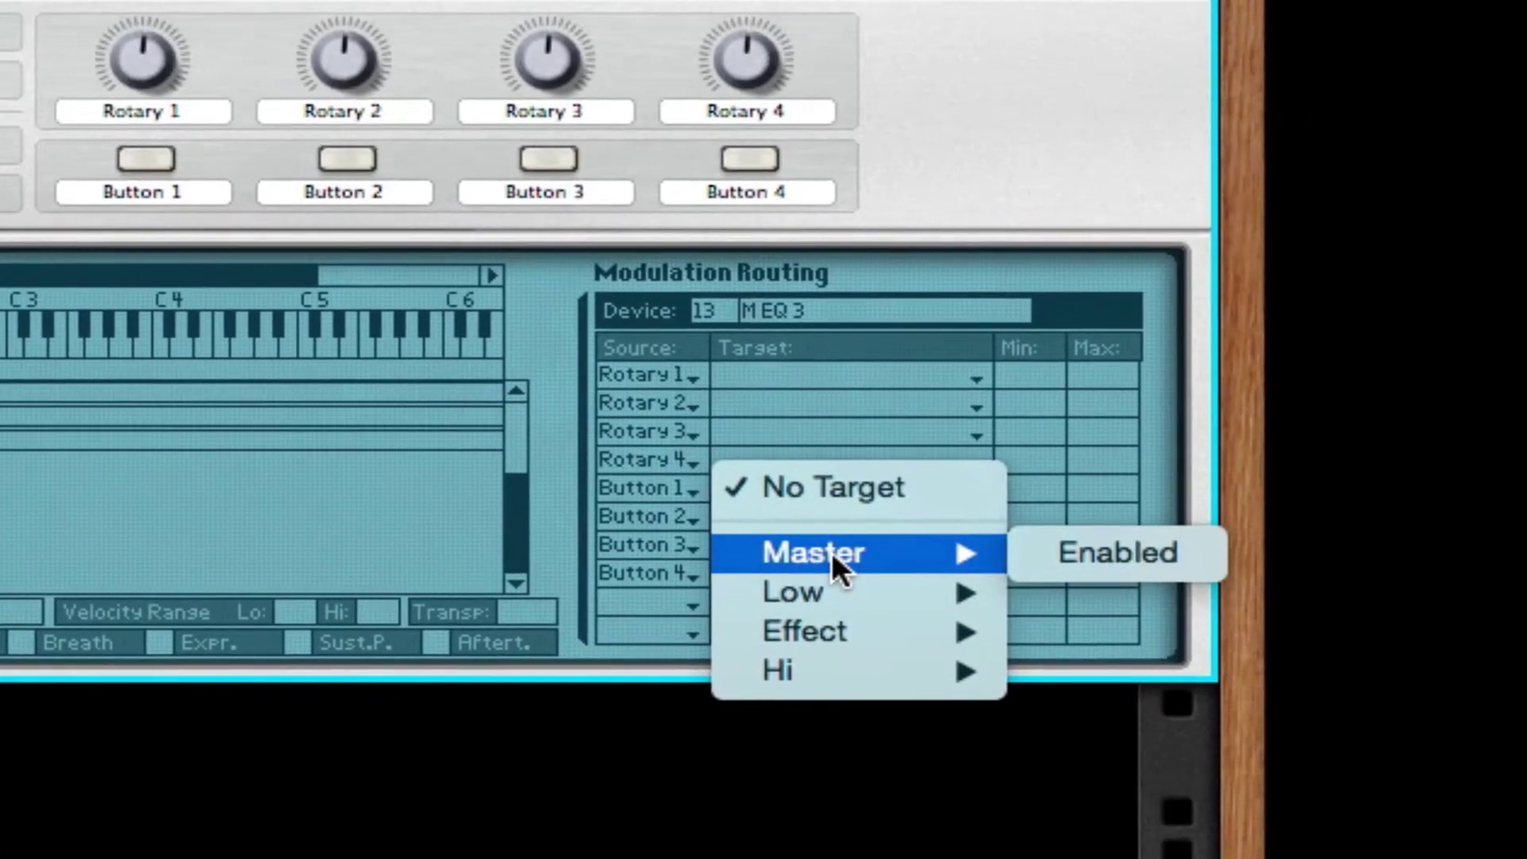
{"action": "left_click", "coordinate": [1074, 571]}
{"action": "left_click_drag", "start_coordinate": [1052, 477], "coordinate": [1096, 527]}
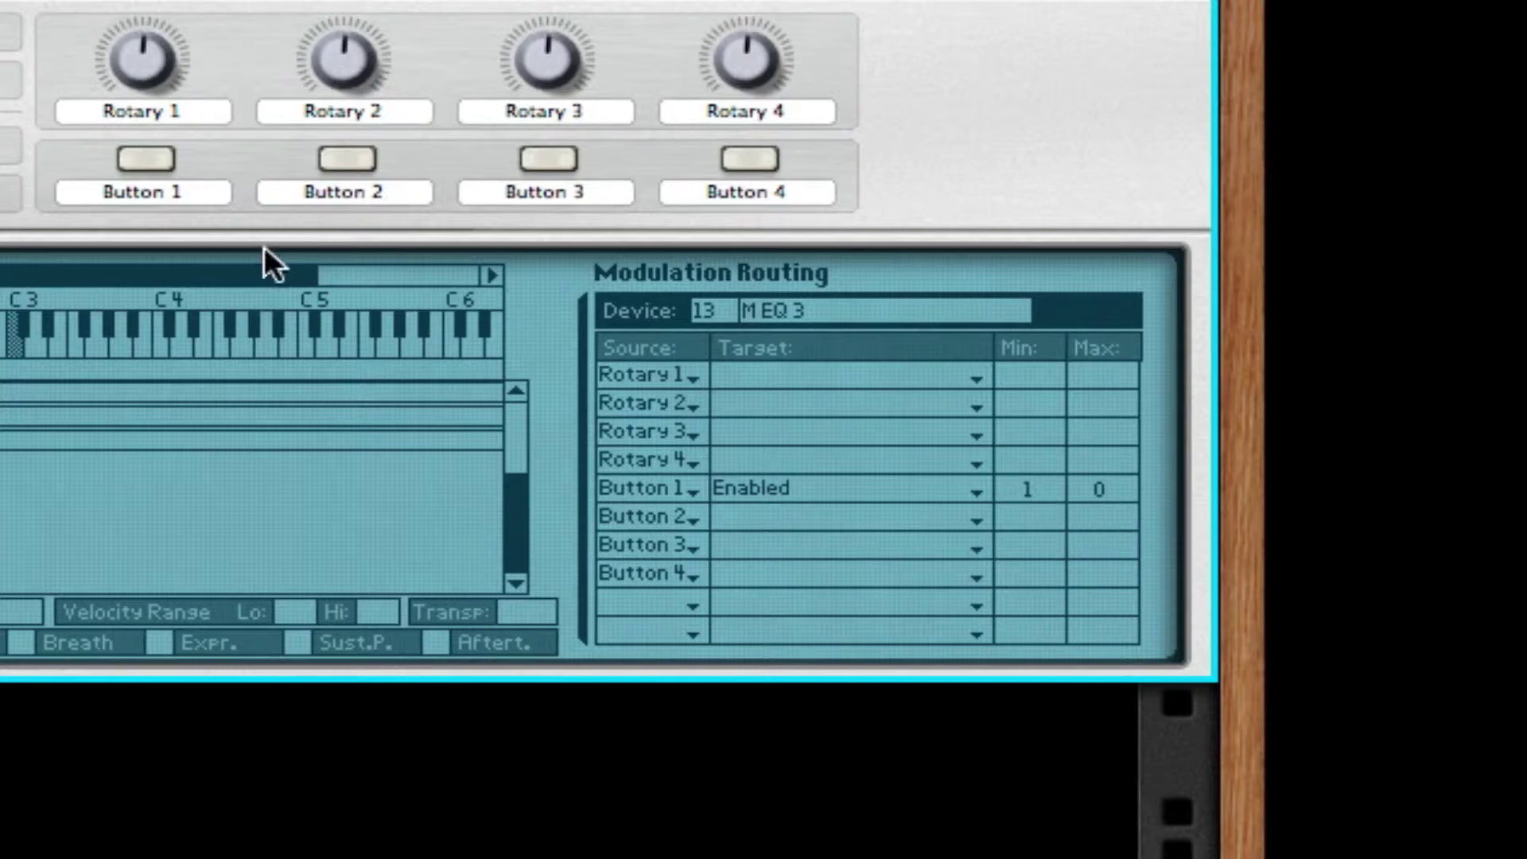
Toggle Button 1 on and off to test it, and set the maximum of its Enabled routing to 2
{"action": "left_click", "coordinate": [160, 159]}
{"action": "left_click", "coordinate": [160, 159]}
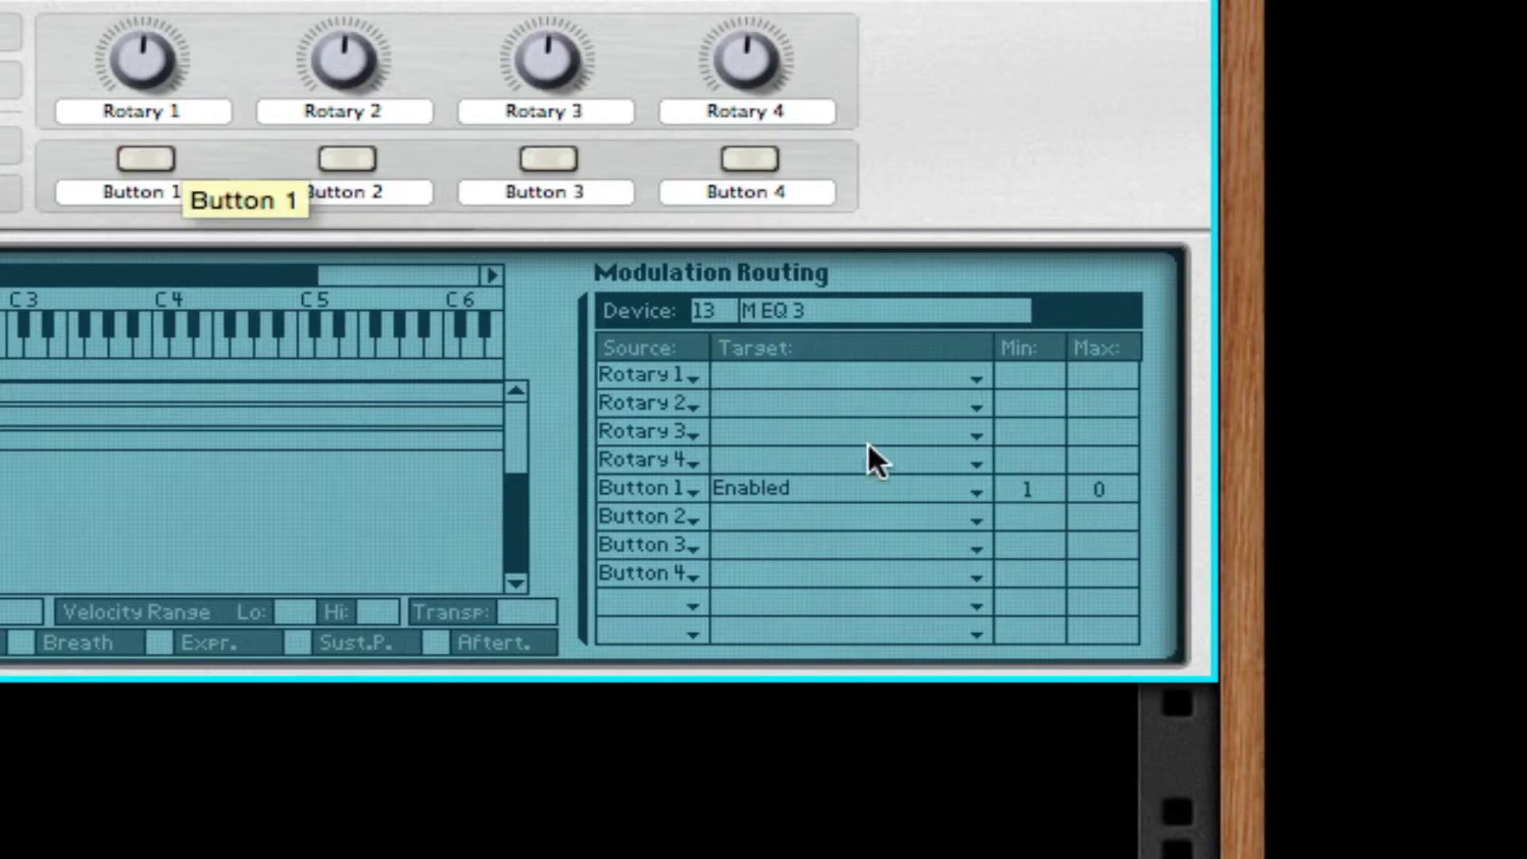
{"action": "mouse_move", "coordinate": [1018, 480]}
{"action": "left_mouse_down"}
{"action": "mouse_move", "coordinate": [1019, 499]}
{"action": "mouse_move", "coordinate": [1020, 479]}
{"action": "left_mouse_up"}
{"action": "left_click_drag", "start_coordinate": [1117, 487], "coordinate": [1128, 407]}
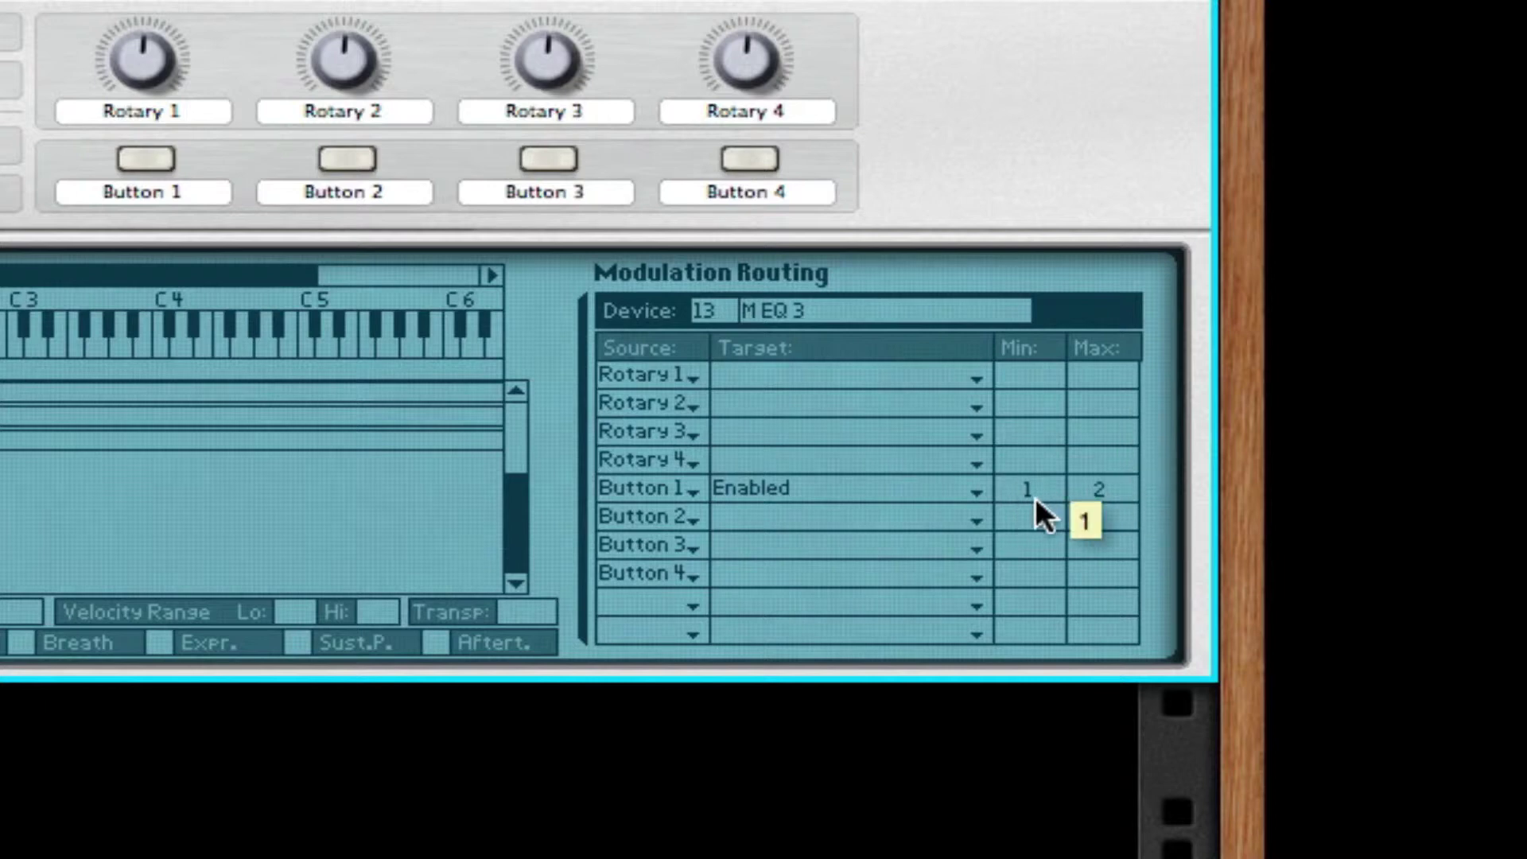
Set Button 1's Enabled routing to a minimum of 2 and a maximum of 1, testing Button 1 on and off
{"action": "left_click", "coordinate": [152, 161]}
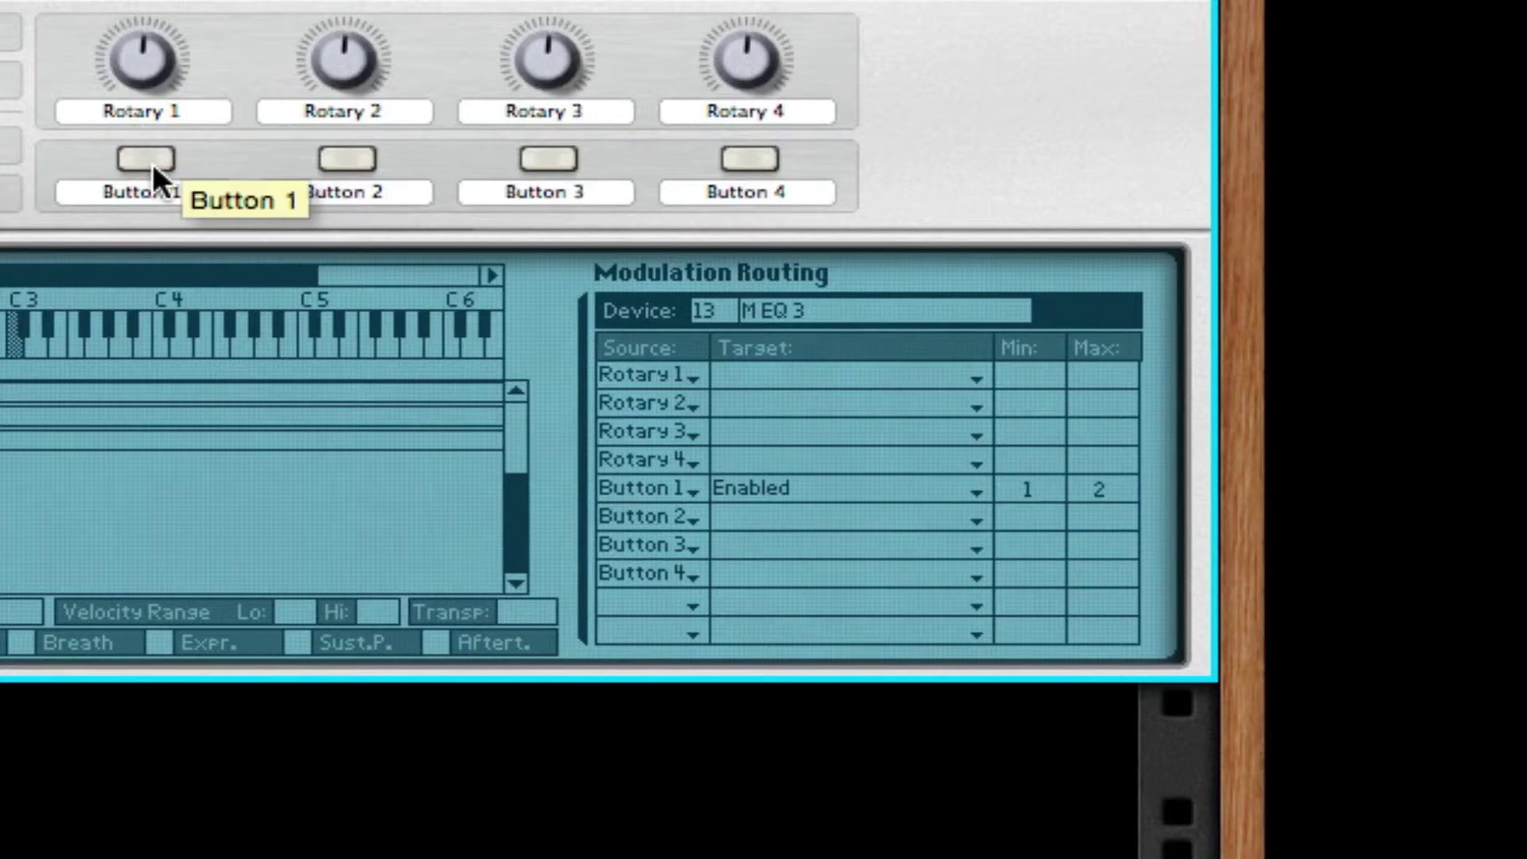
{"action": "mouse_move", "coordinate": [1048, 490]}
{"action": "left_mouse_down"}
{"action": "mouse_move", "coordinate": [1047, 476]}
{"action": "mouse_move", "coordinate": [1091, 514]}
{"action": "left_mouse_up"}
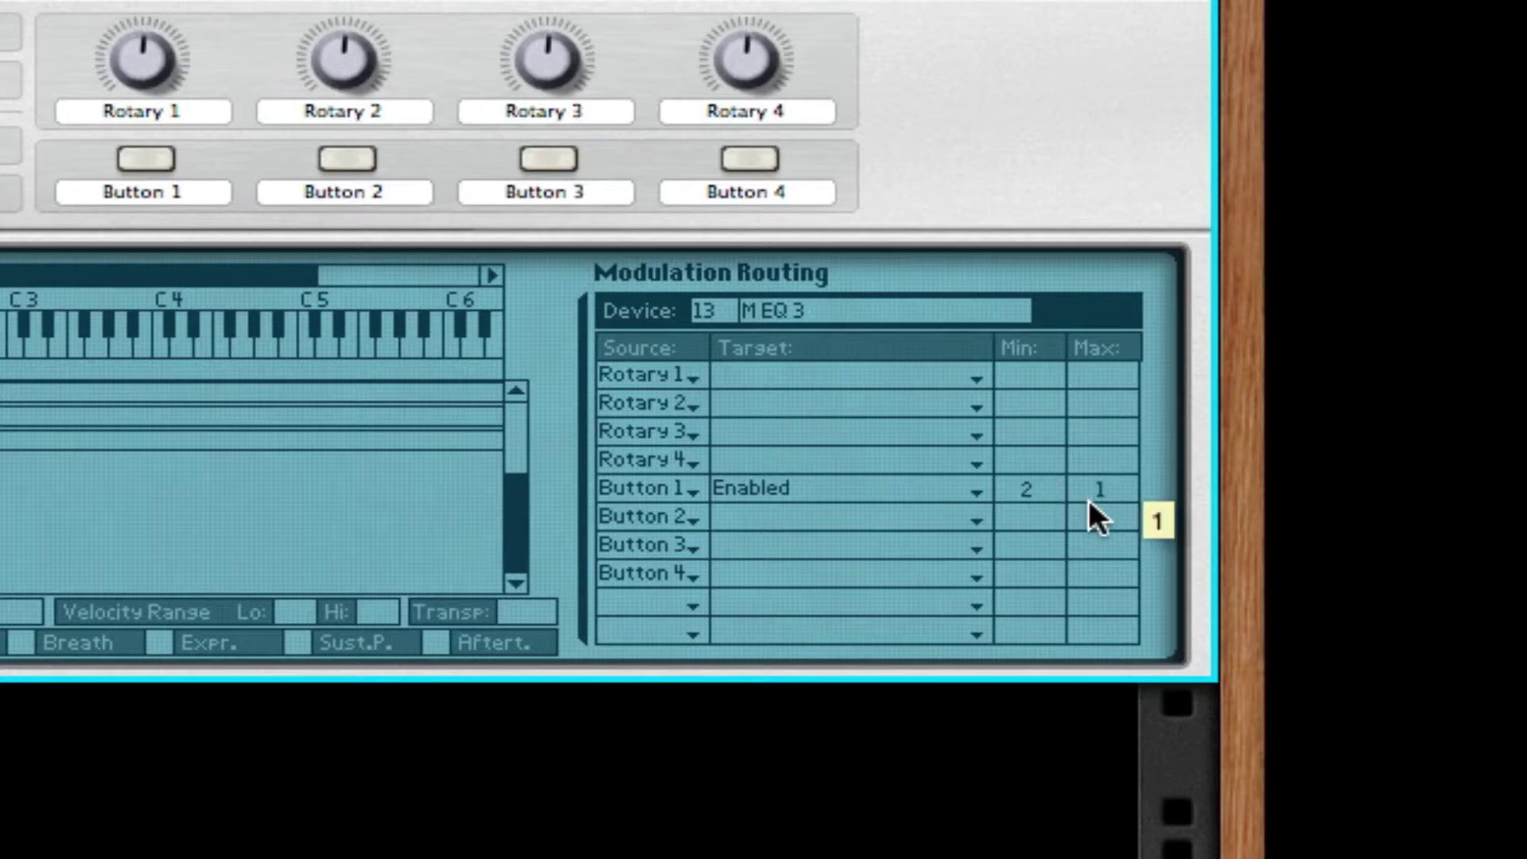
{"action": "left_click", "coordinate": [145, 160]}
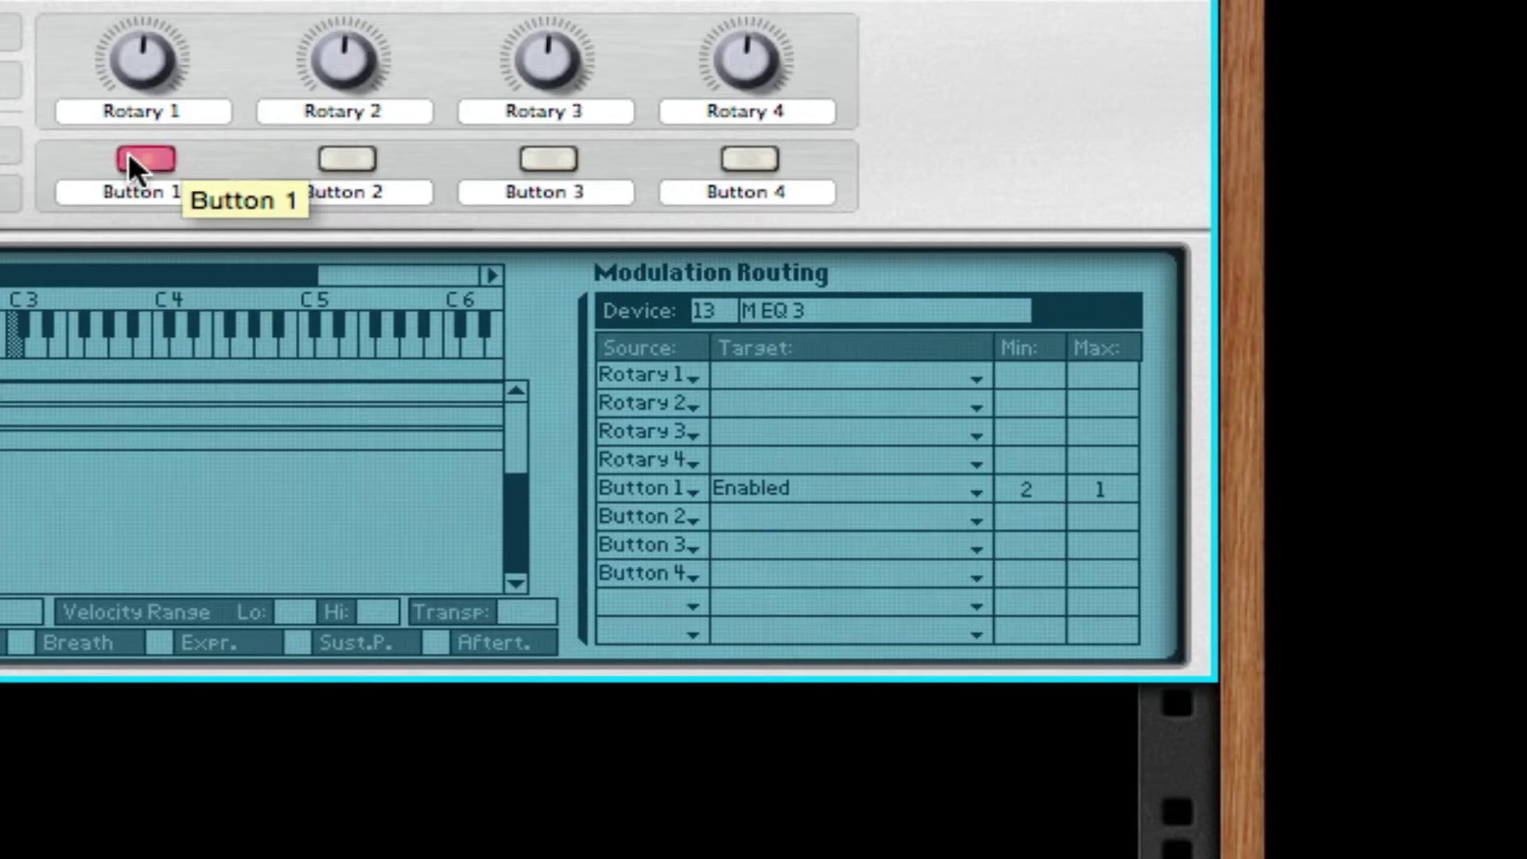
{"action": "left_click", "coordinate": [130, 156]}
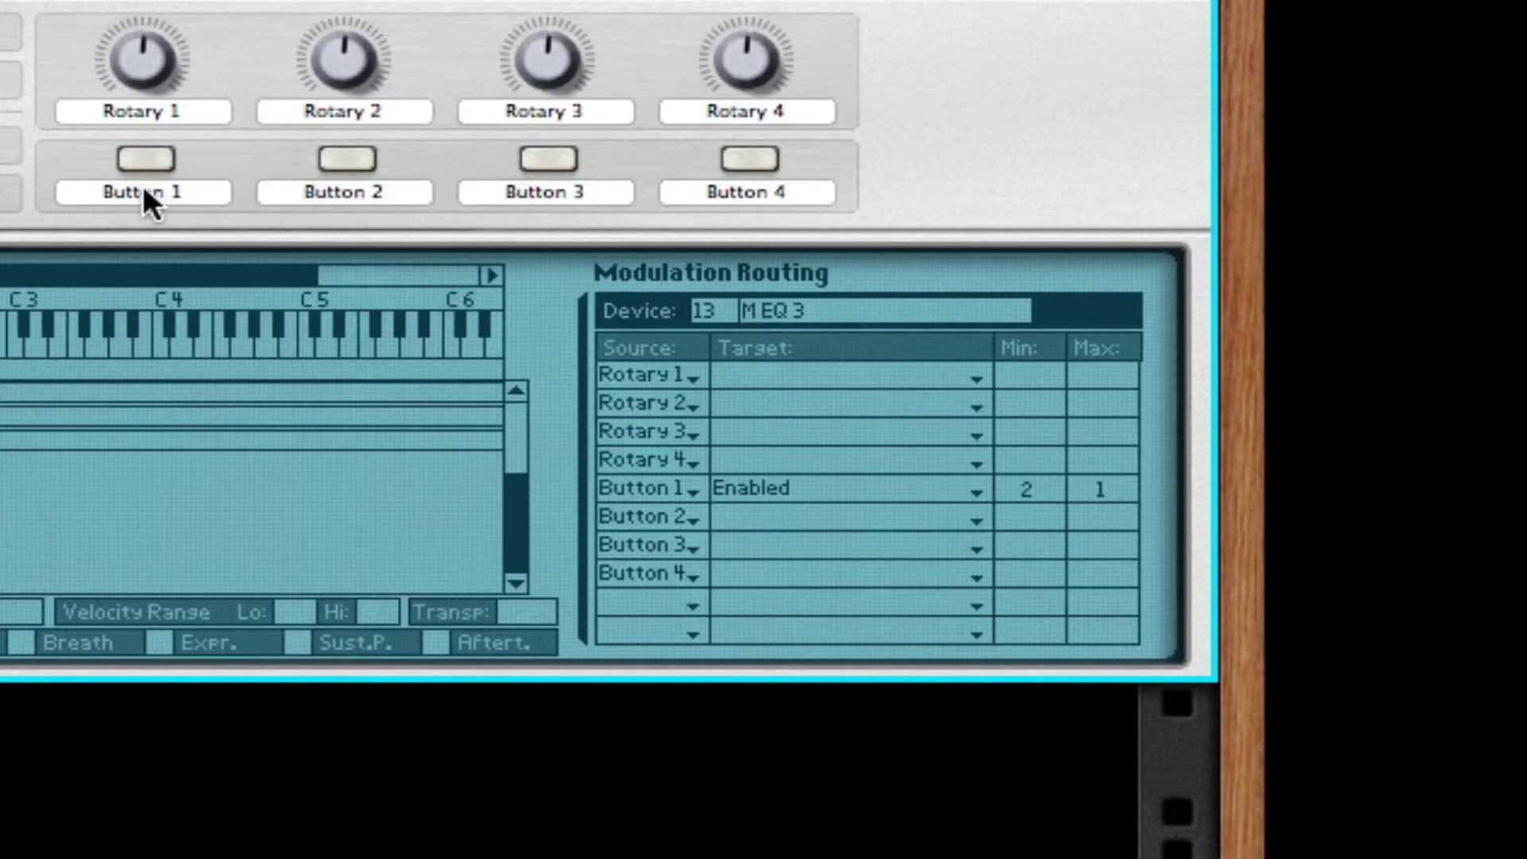
Rename the Combinator's Button 1 as "Mouth On"
{"action": "double_click", "coordinate": [143, 192]}
{"action": "type", "text": "Mouth On"}
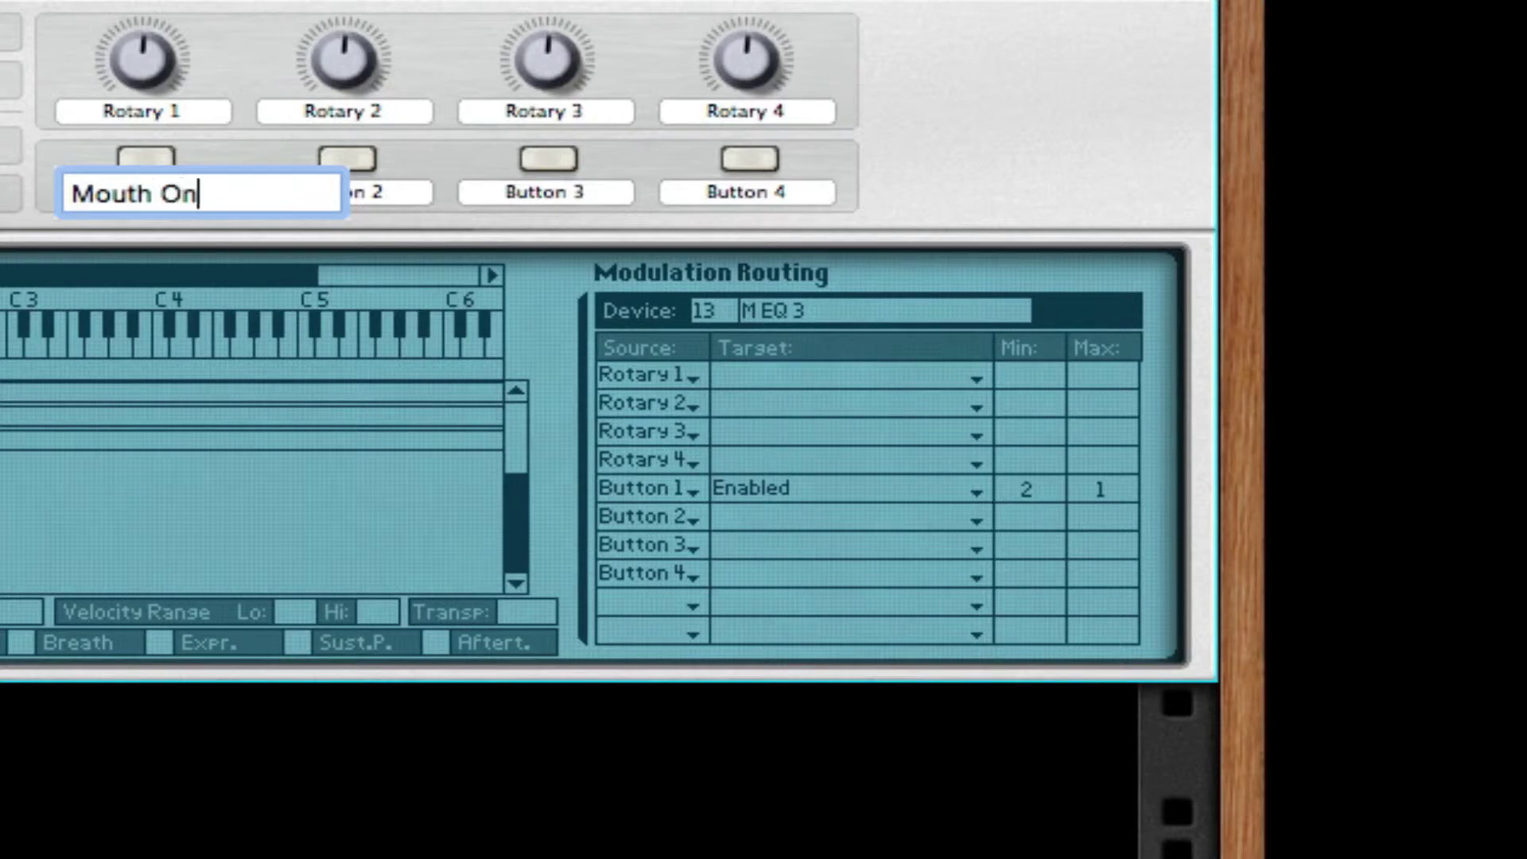
{"action": "key", "text": "Return"}
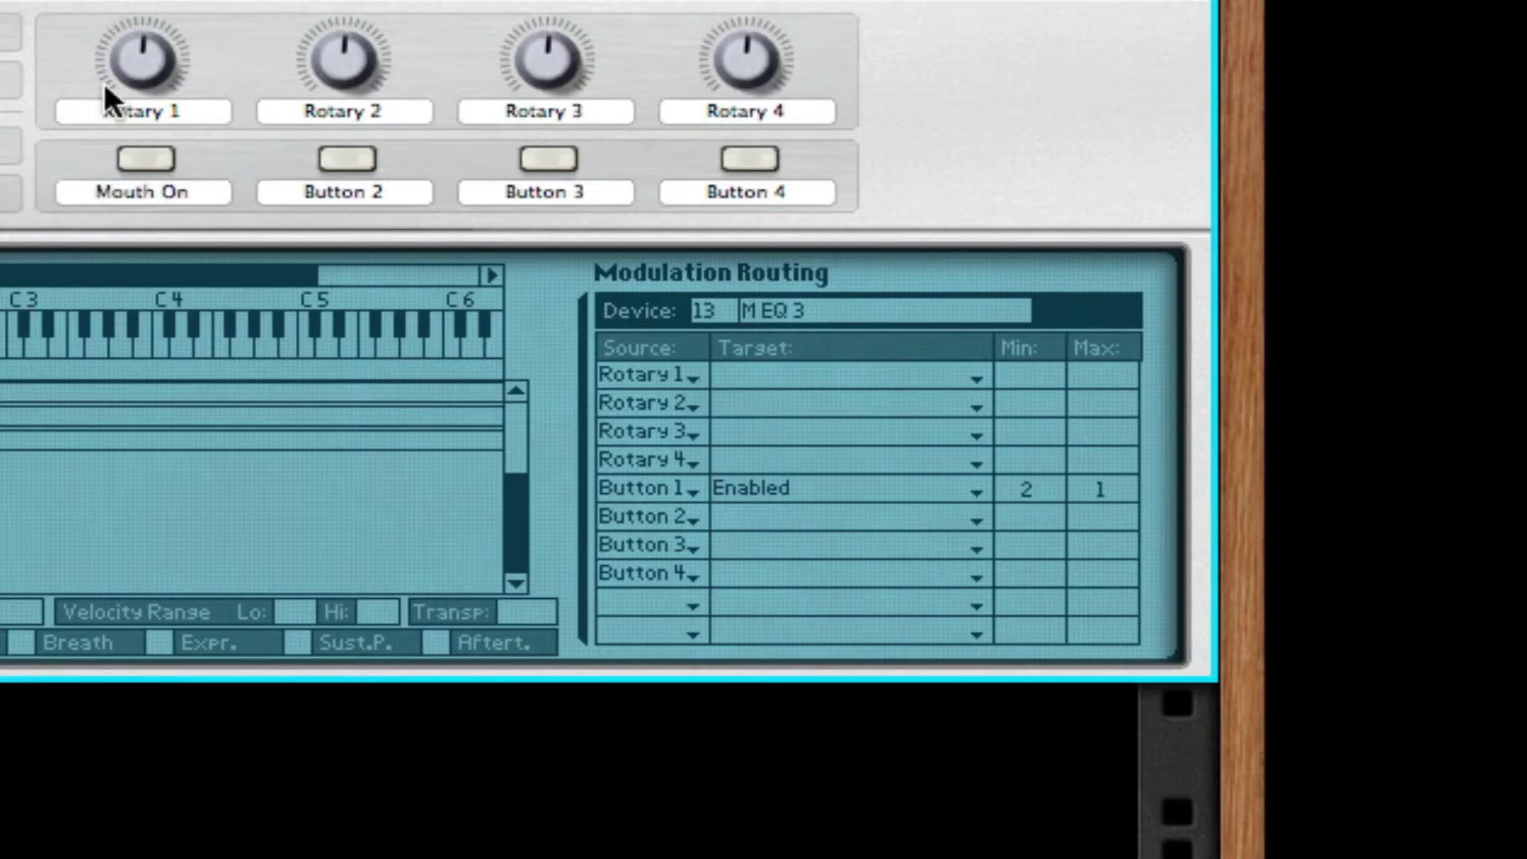
Turn Rotary 1 down to about 54 and route it to M EQ 3's Parametric 1 Frequency
{"action": "left_click_drag", "start_coordinate": [140, 55], "coordinate": [142, 93]}
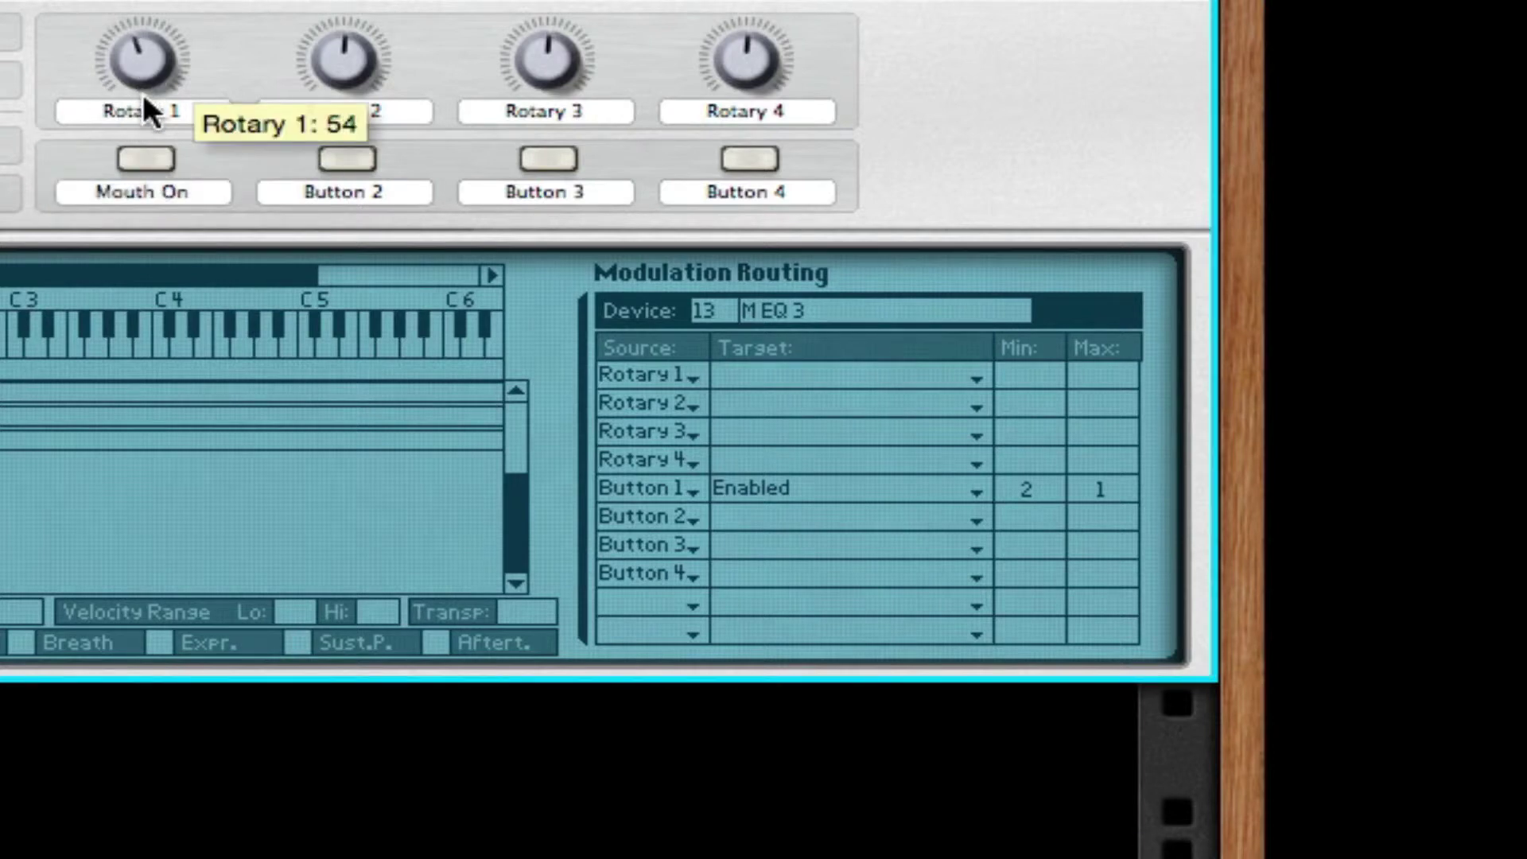
{"action": "left_click", "coordinate": [756, 381]}
{"action": "mouse_move", "coordinate": [978, 519]}
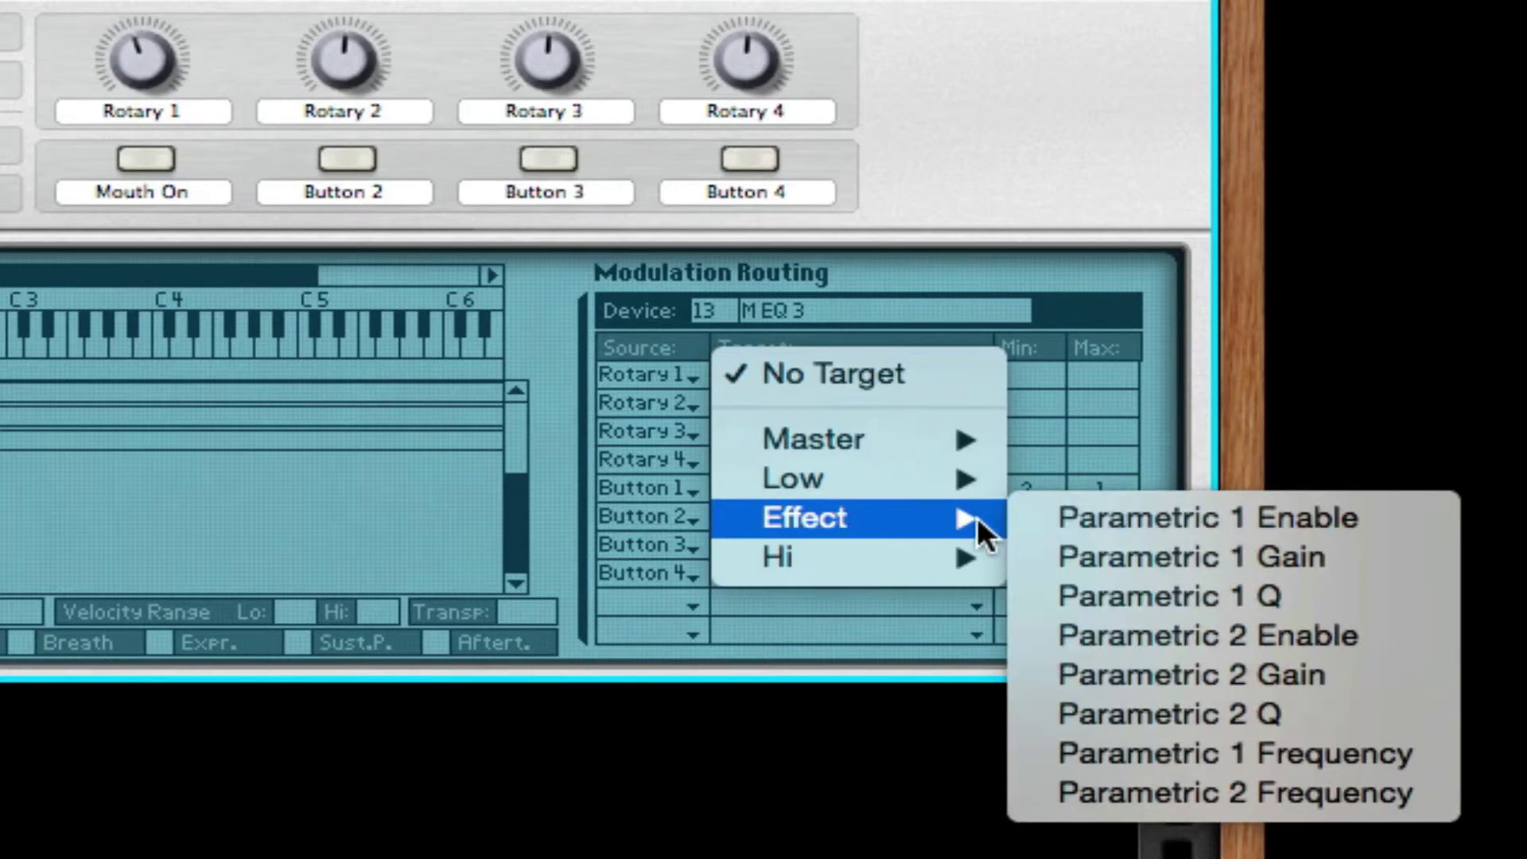
{"action": "left_click", "coordinate": [1351, 742]}
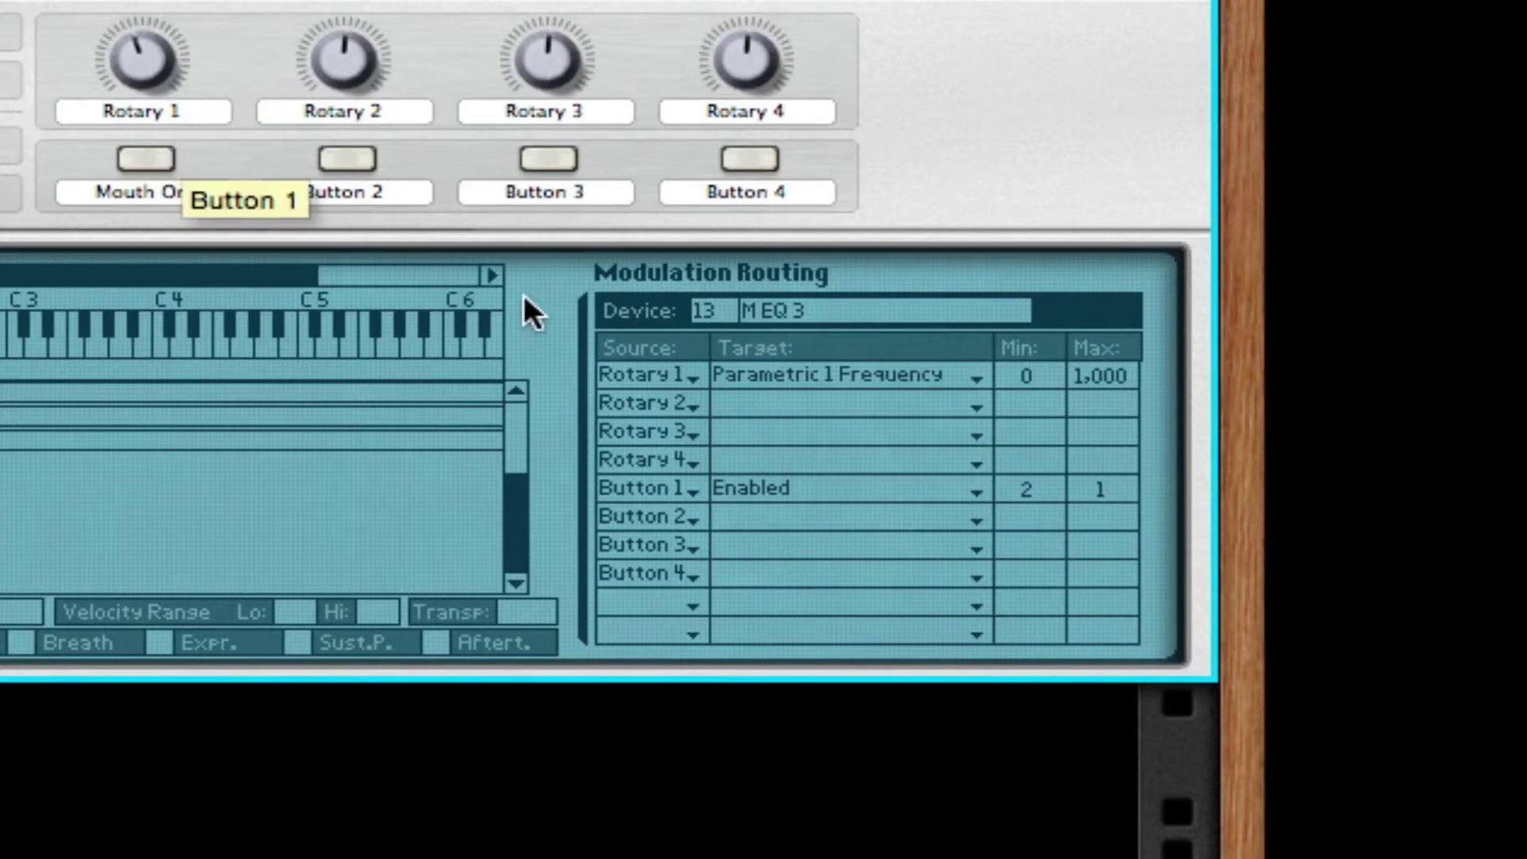
Change the Button 2 routing's source to Button 1 and target Parametric 1 Gain with a maximum of 50
{"action": "left_click", "coordinate": [665, 515]}
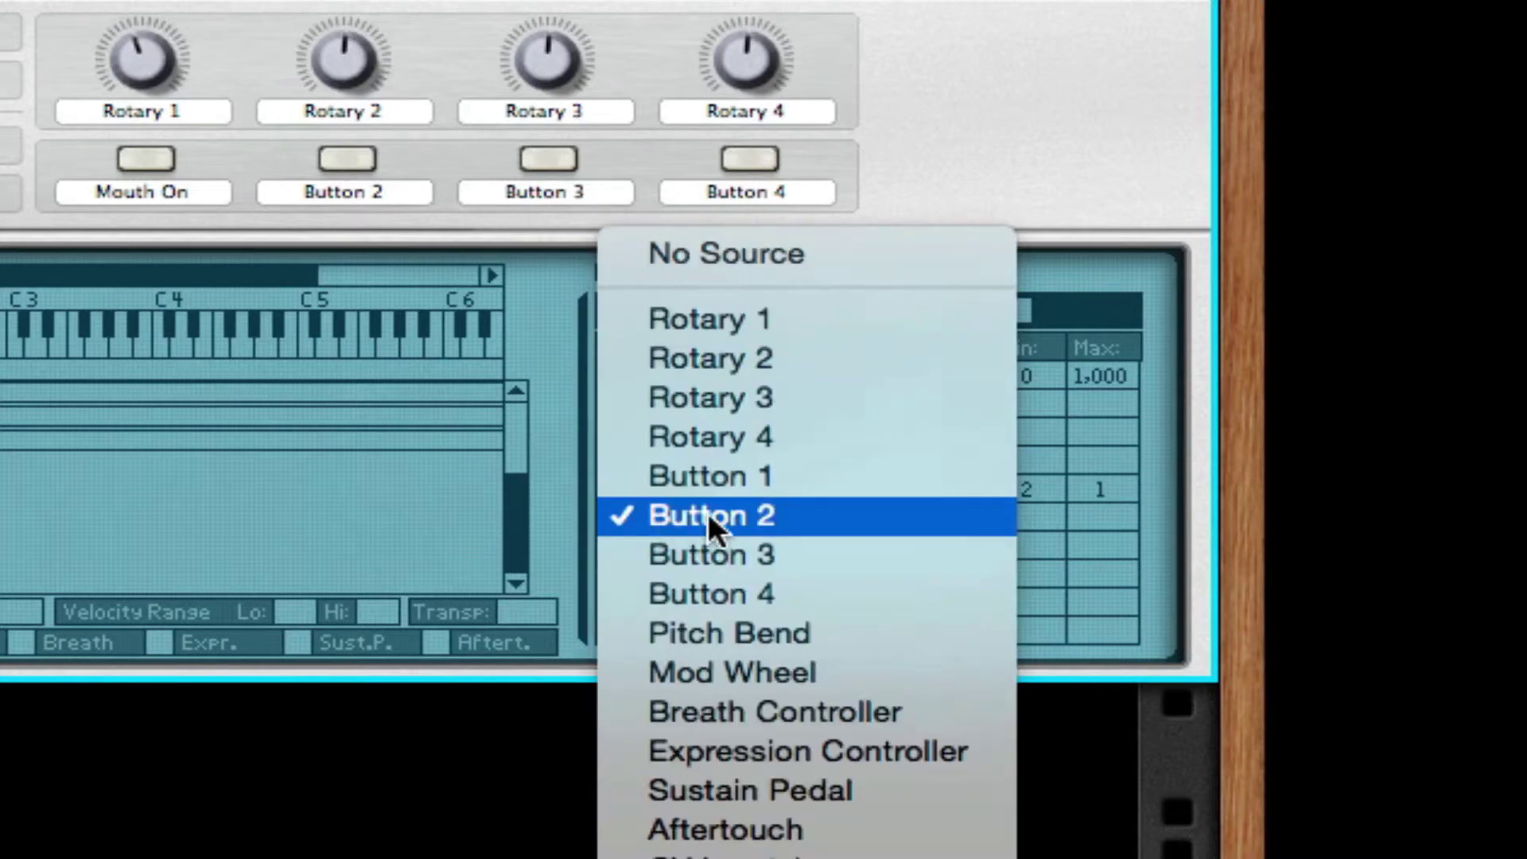
{"action": "left_click", "coordinate": [805, 482]}
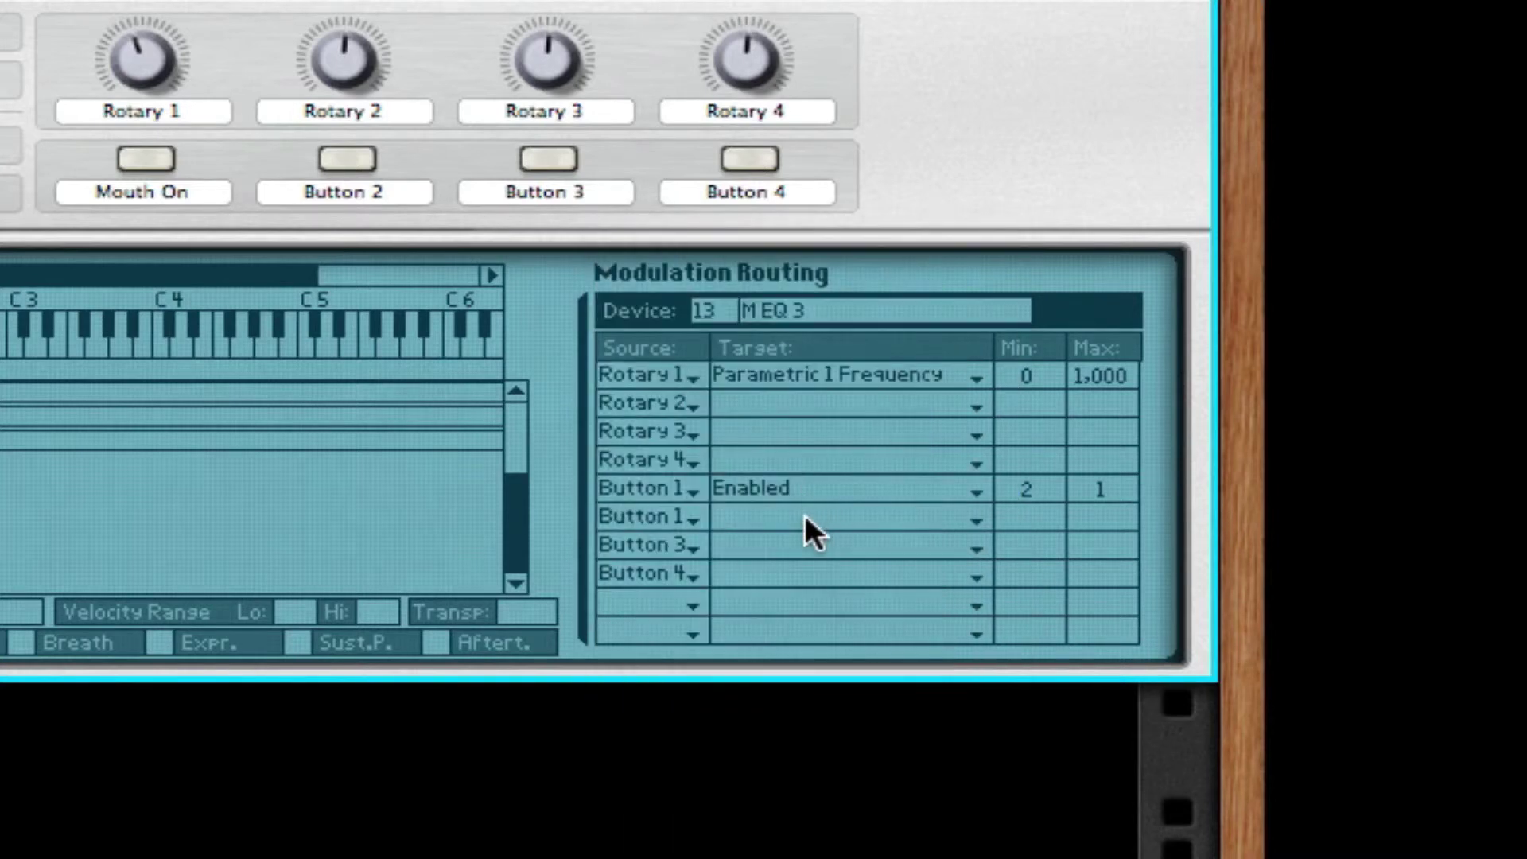
{"action": "left_click", "coordinate": [805, 518]}
{"action": "mouse_move", "coordinate": [897, 593]}
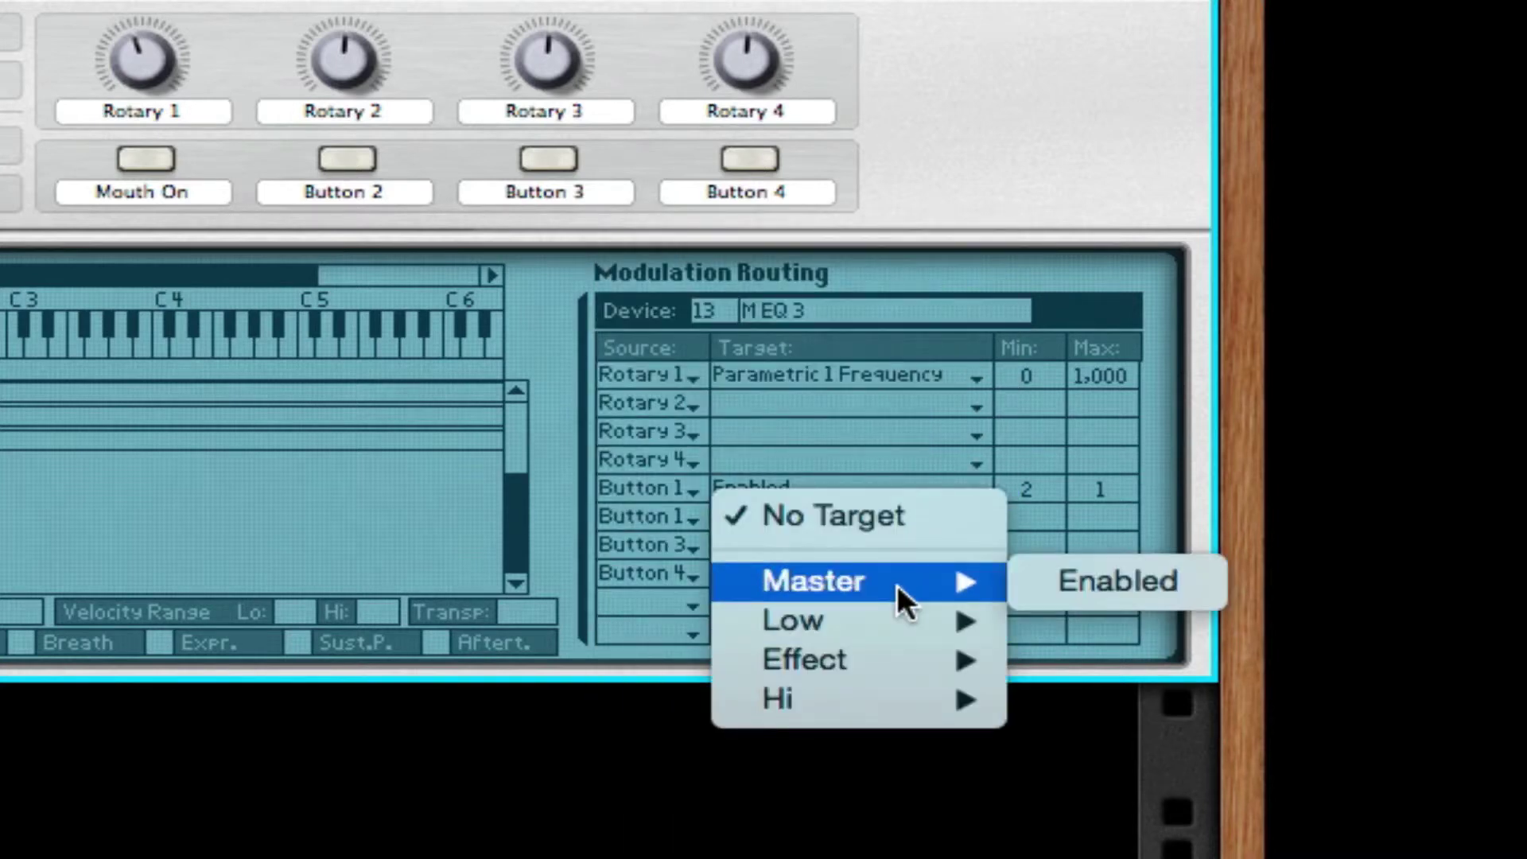
{"action": "mouse_move", "coordinate": [894, 661]}
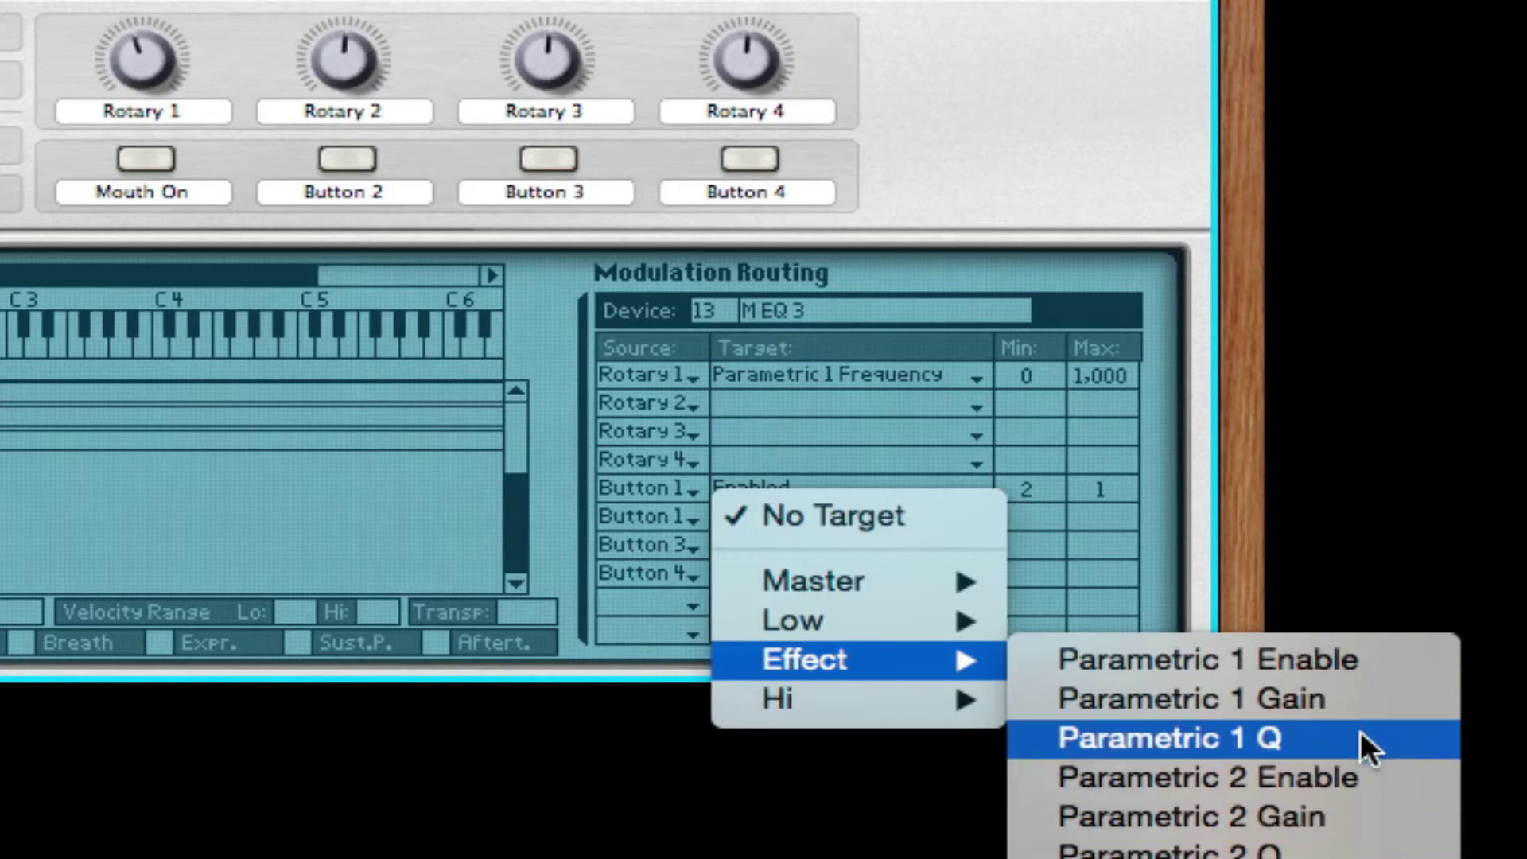
{"action": "left_click", "coordinate": [1356, 696]}
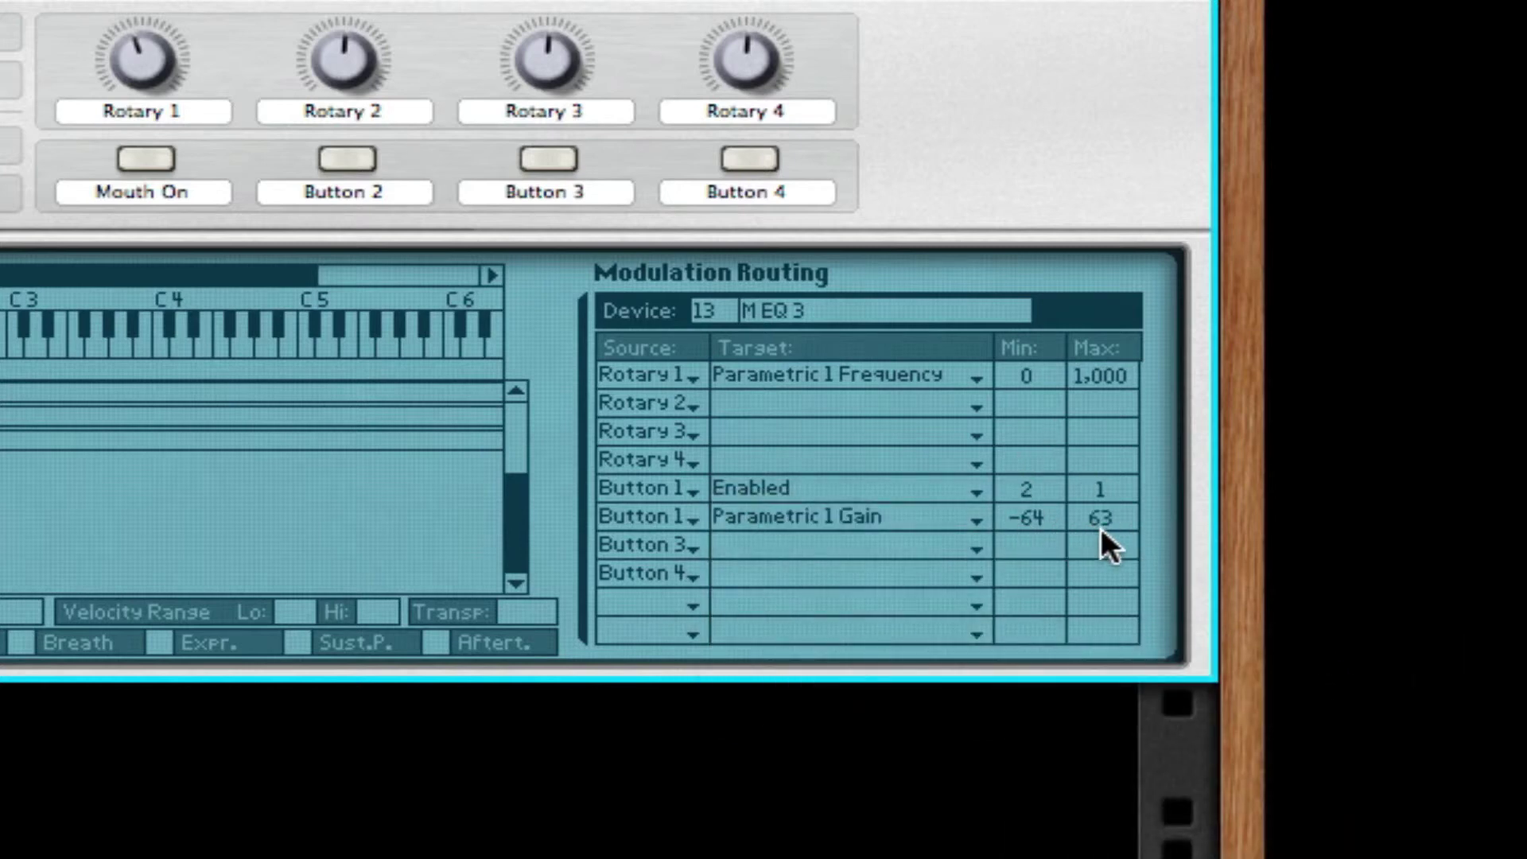
{"action": "left_click_drag", "start_coordinate": [1109, 517], "coordinate": [1106, 575]}
Rename Rotary 1 as "Mouth Freq", and try it at a higher setting with Mouth On switched on
{"action": "double_click", "coordinate": [170, 118]}
{"action": "type", "text": "Mouth"}
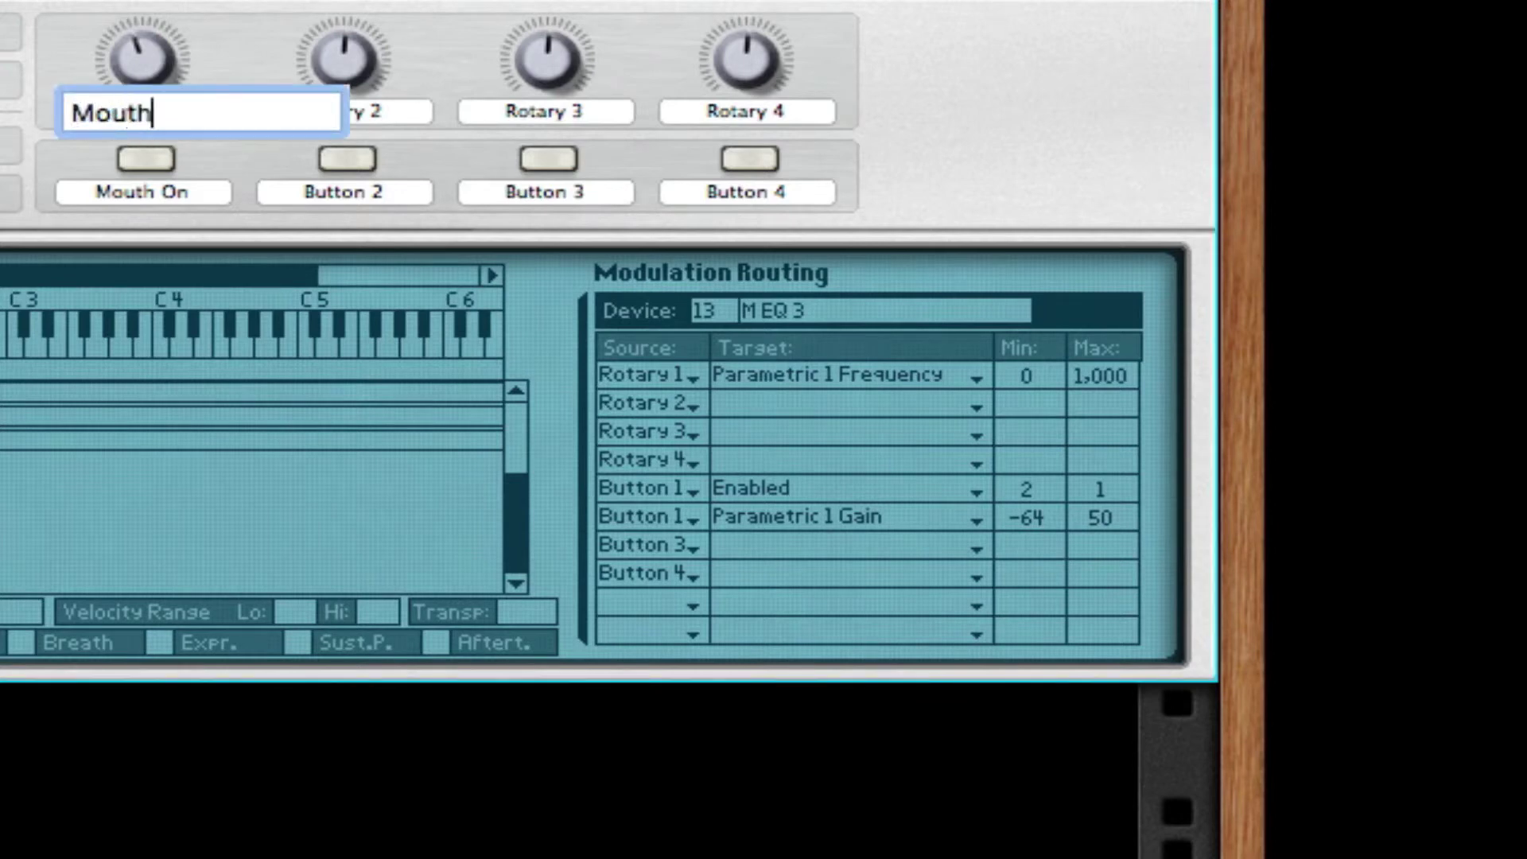
{"action": "type", "text": " Freq"}
{"action": "key", "text": "Return"}
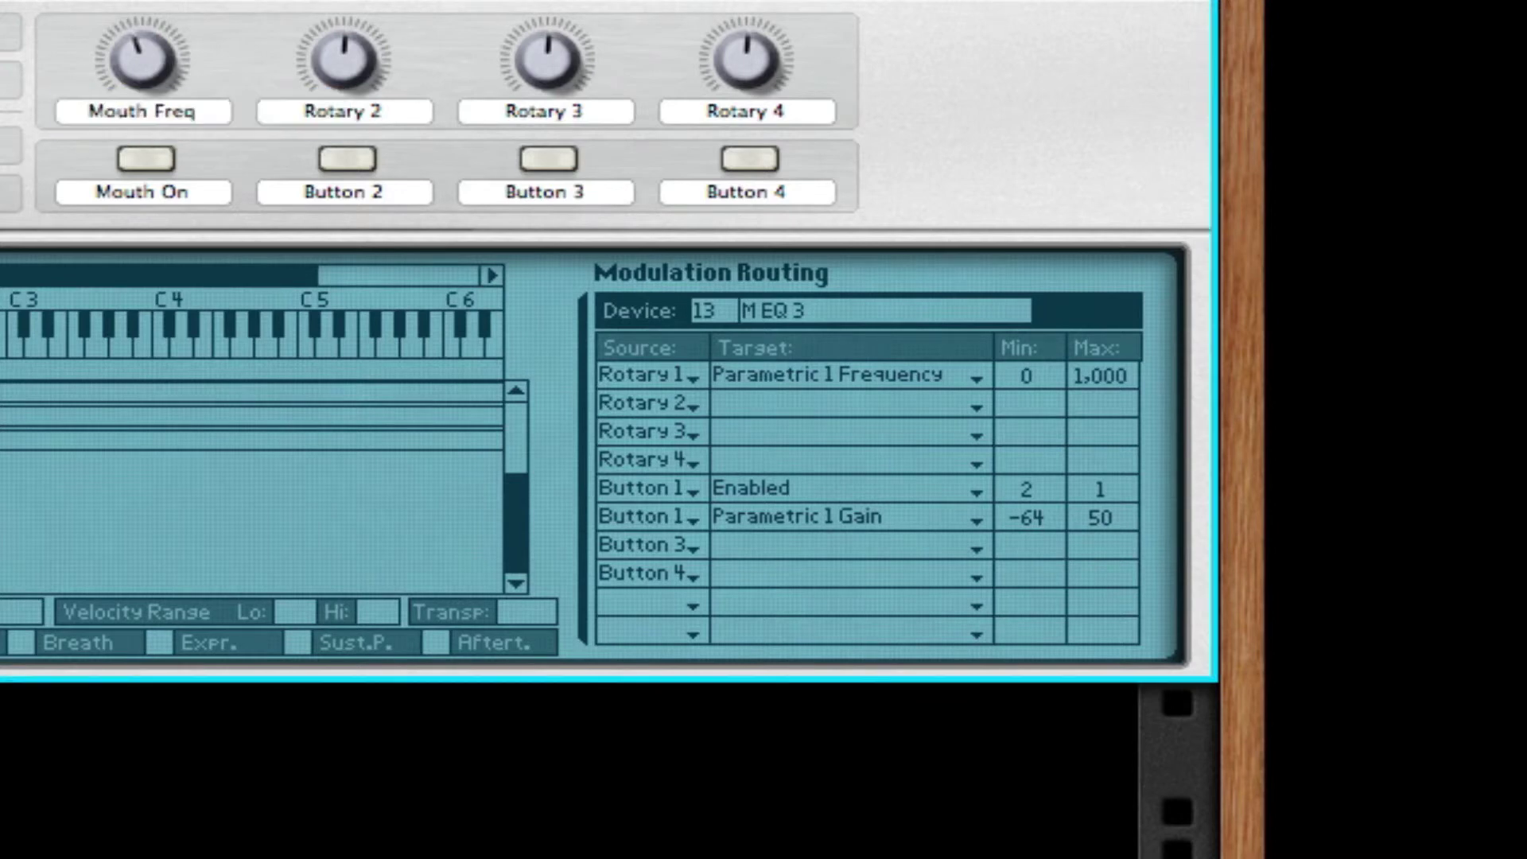
{"action": "left_click", "coordinate": [126, 157]}
{"action": "left_click_drag", "start_coordinate": [129, 82], "coordinate": [50, 0]}
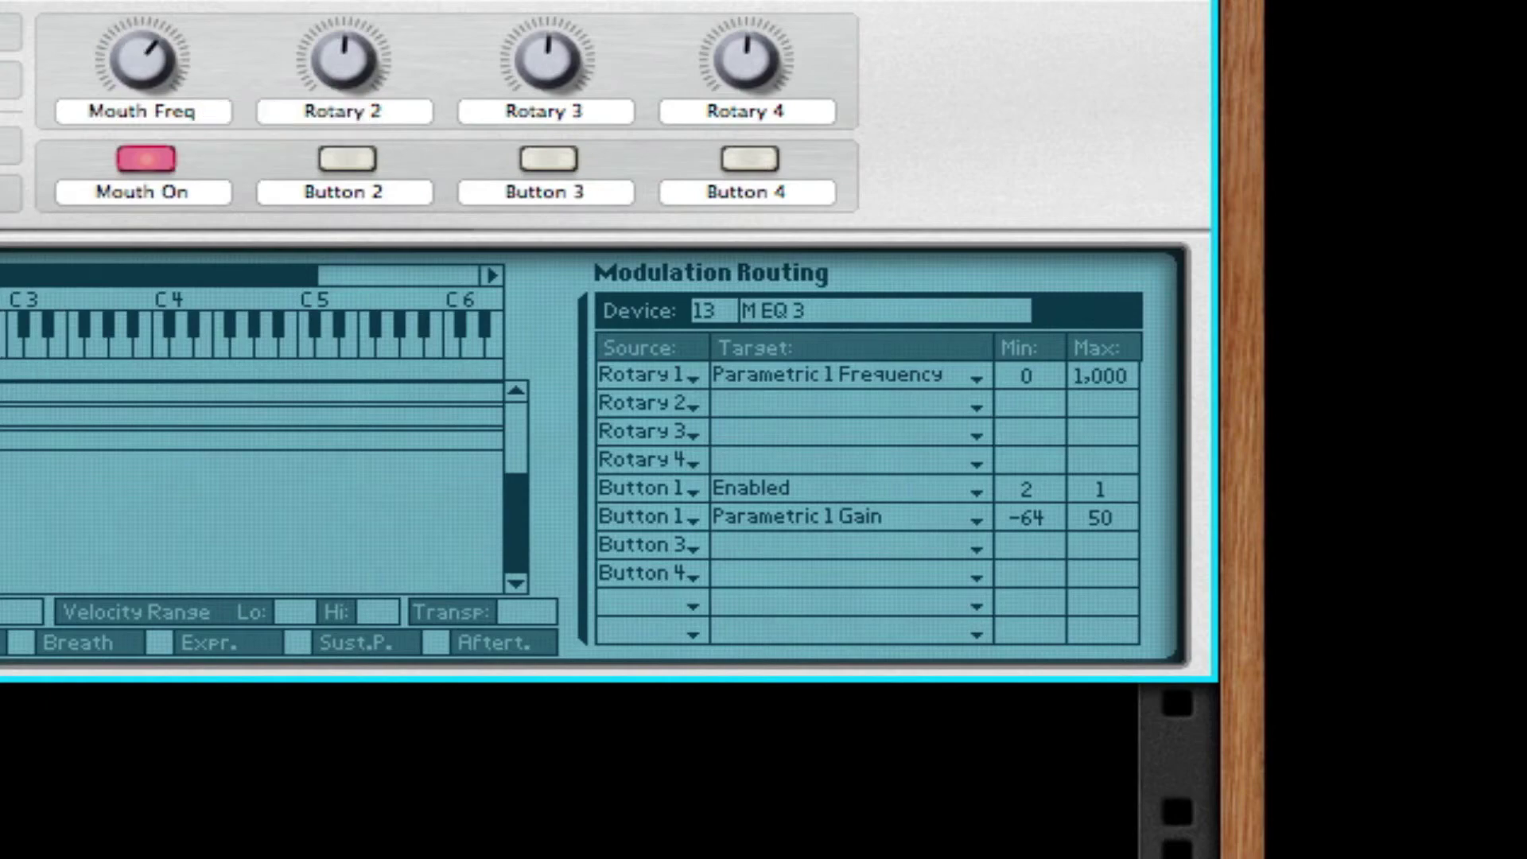